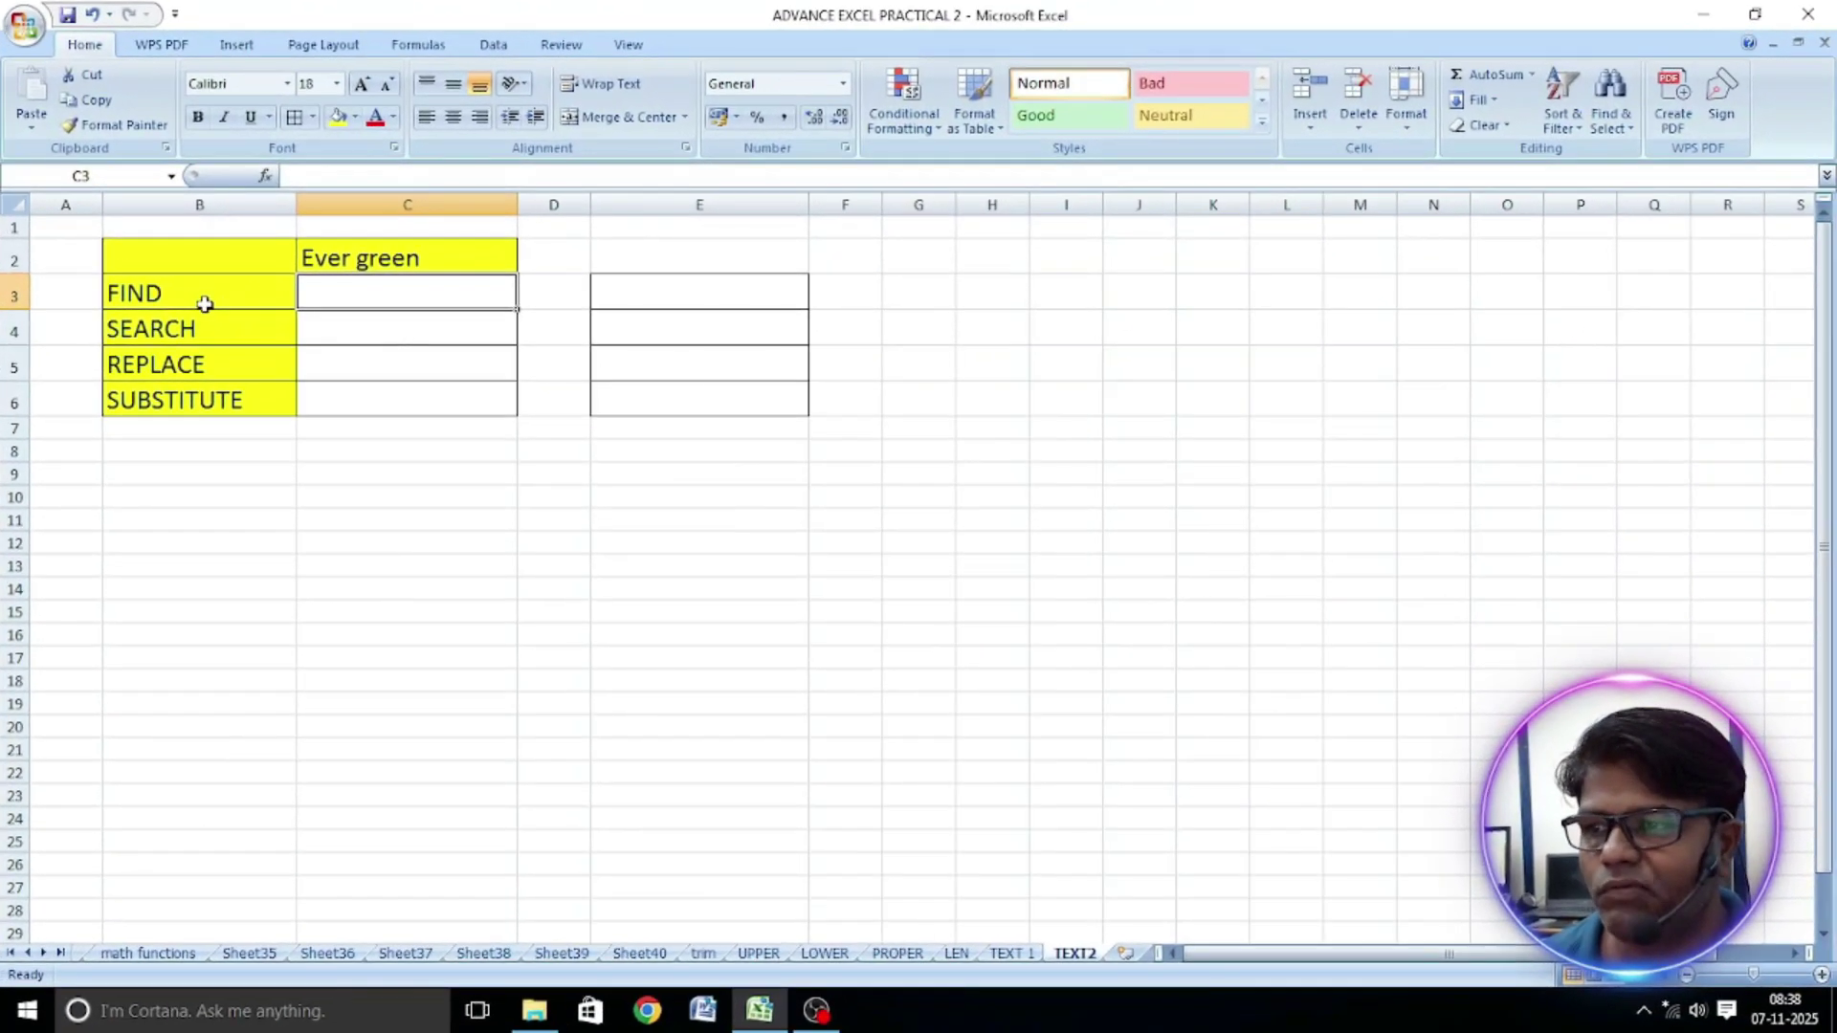
Enter =FIND("e",C2,1) in cell C3 to locate the lowercase "e" in the text "Ever green"
{"action": "left_click", "coordinate": [300, 349]}
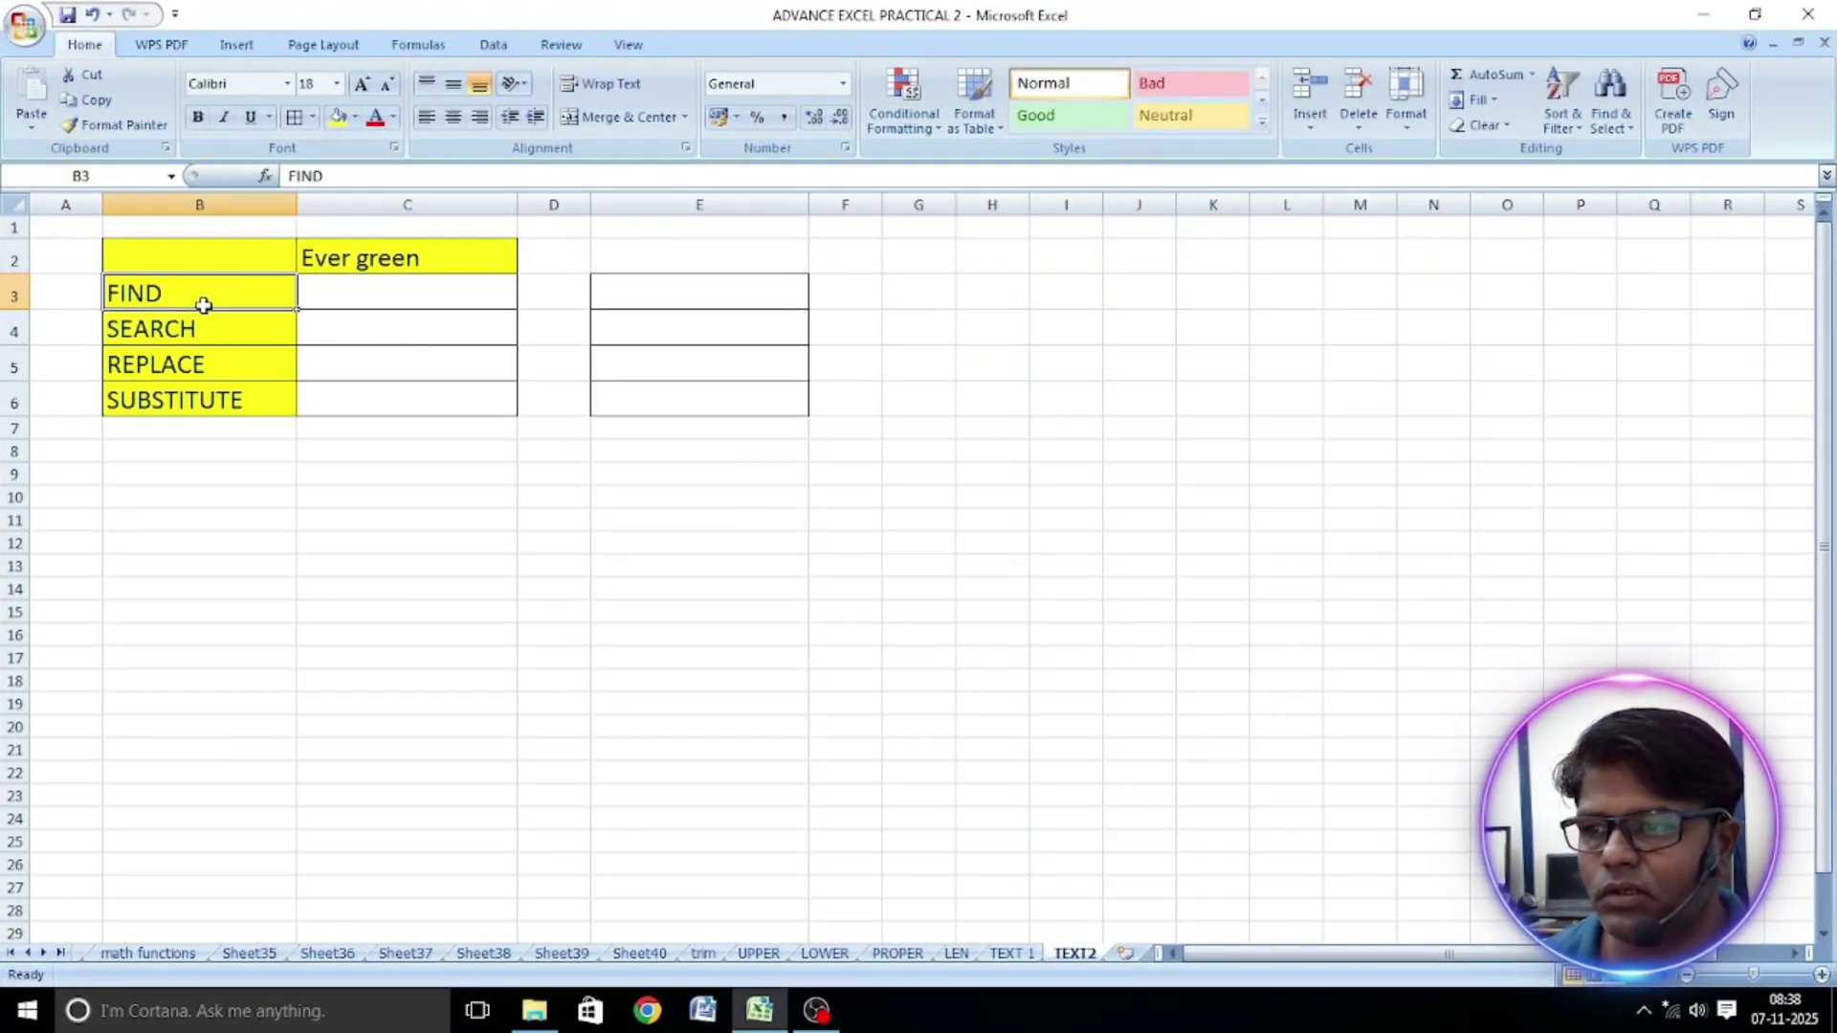
{"action": "left_click", "coordinate": [378, 307]}
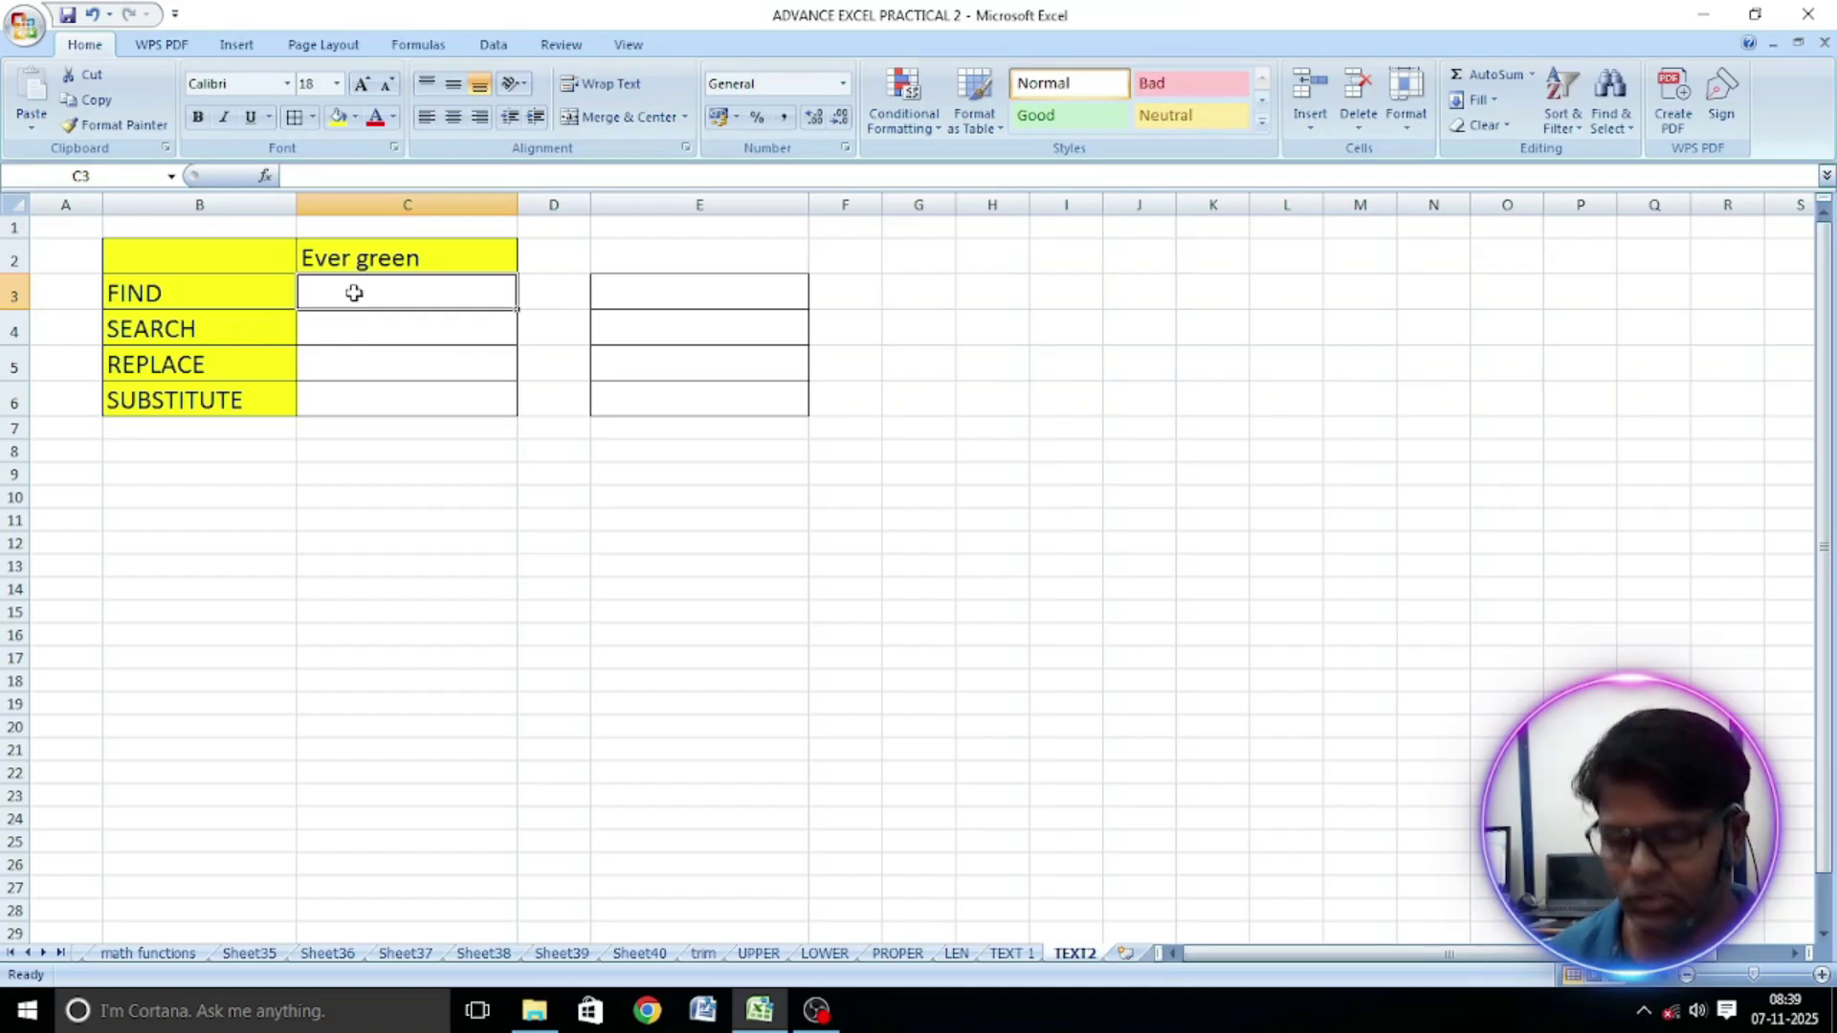
{"action": "type", "text": "="}
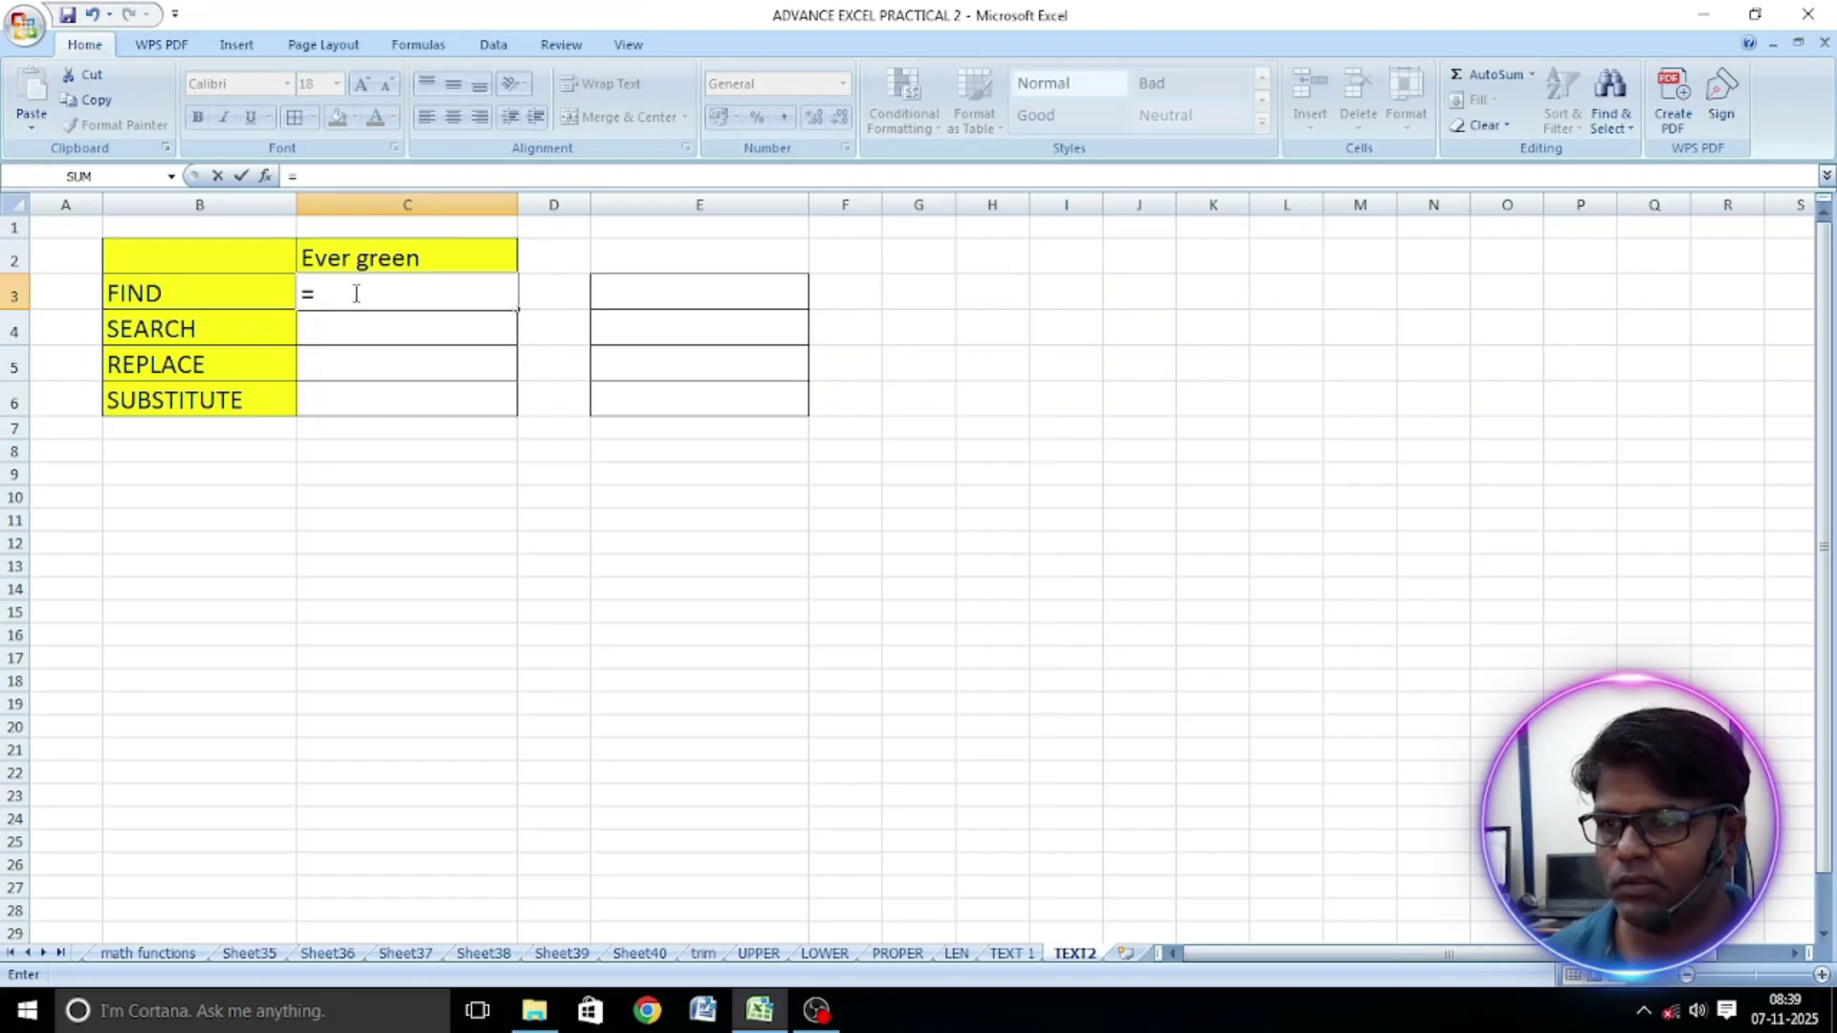
{"action": "type", "text": "find"}
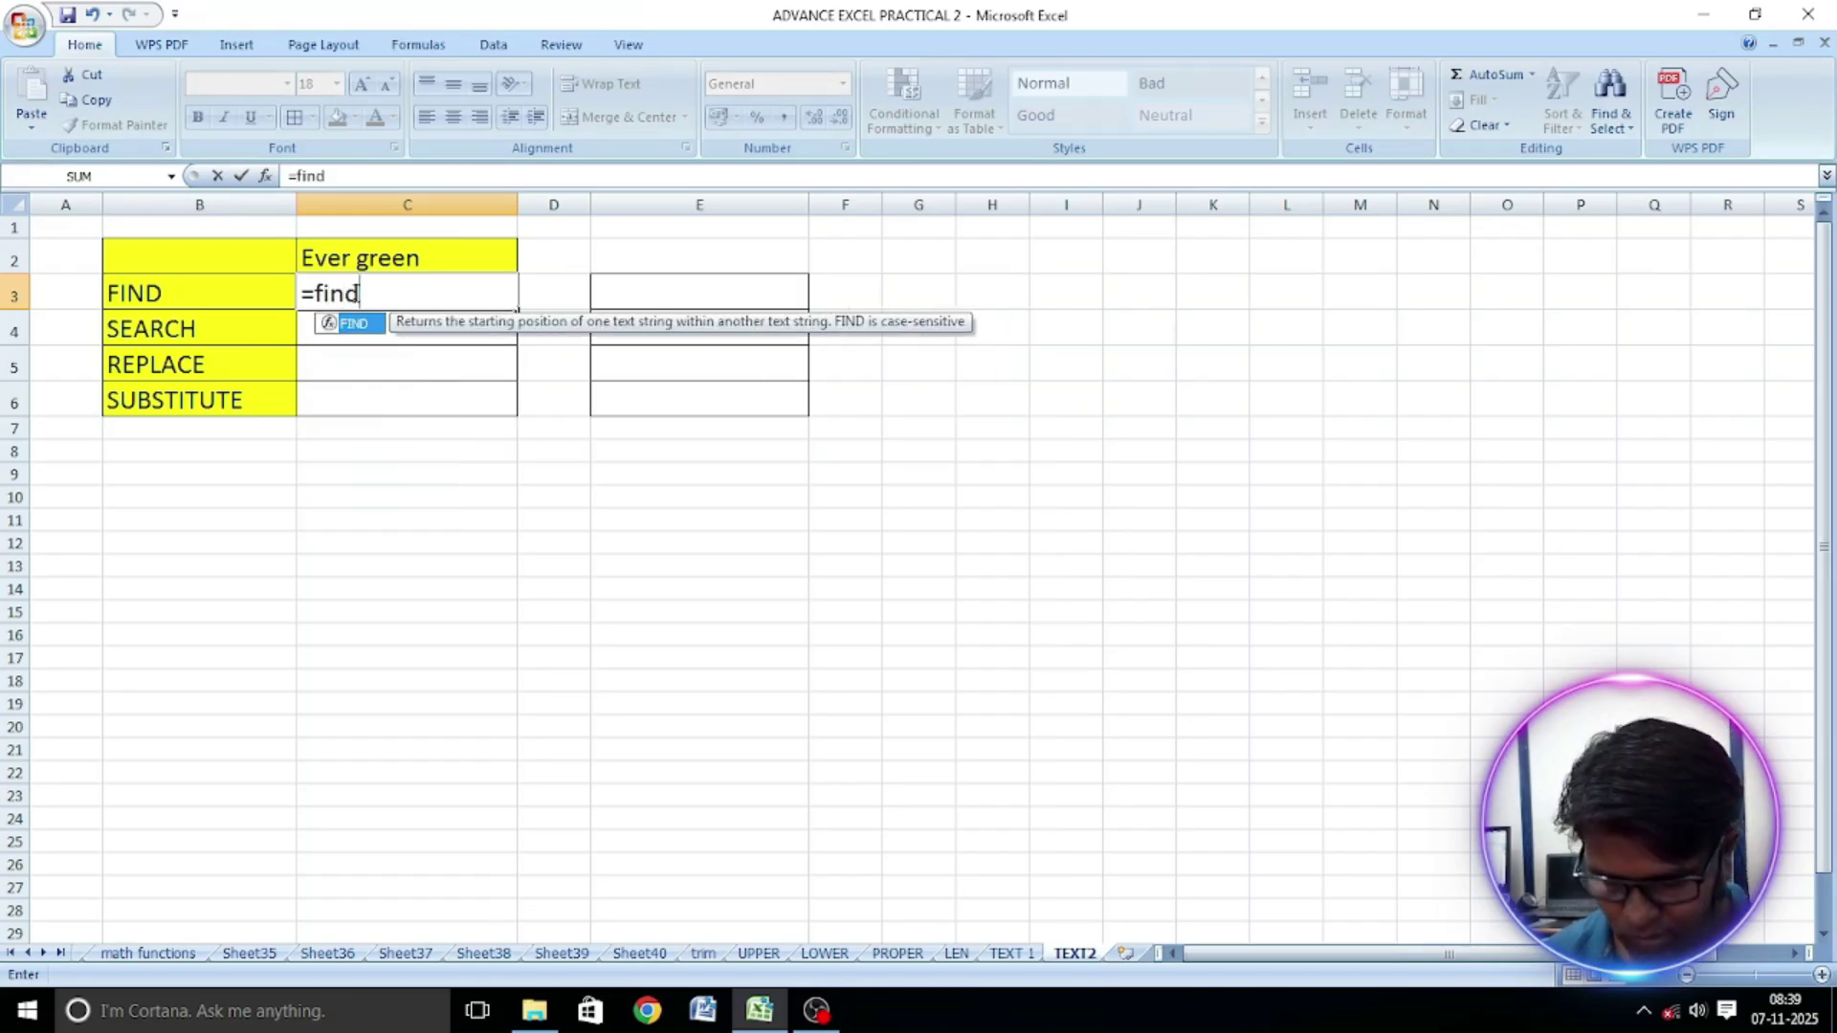
{"action": "type", "text": "("}
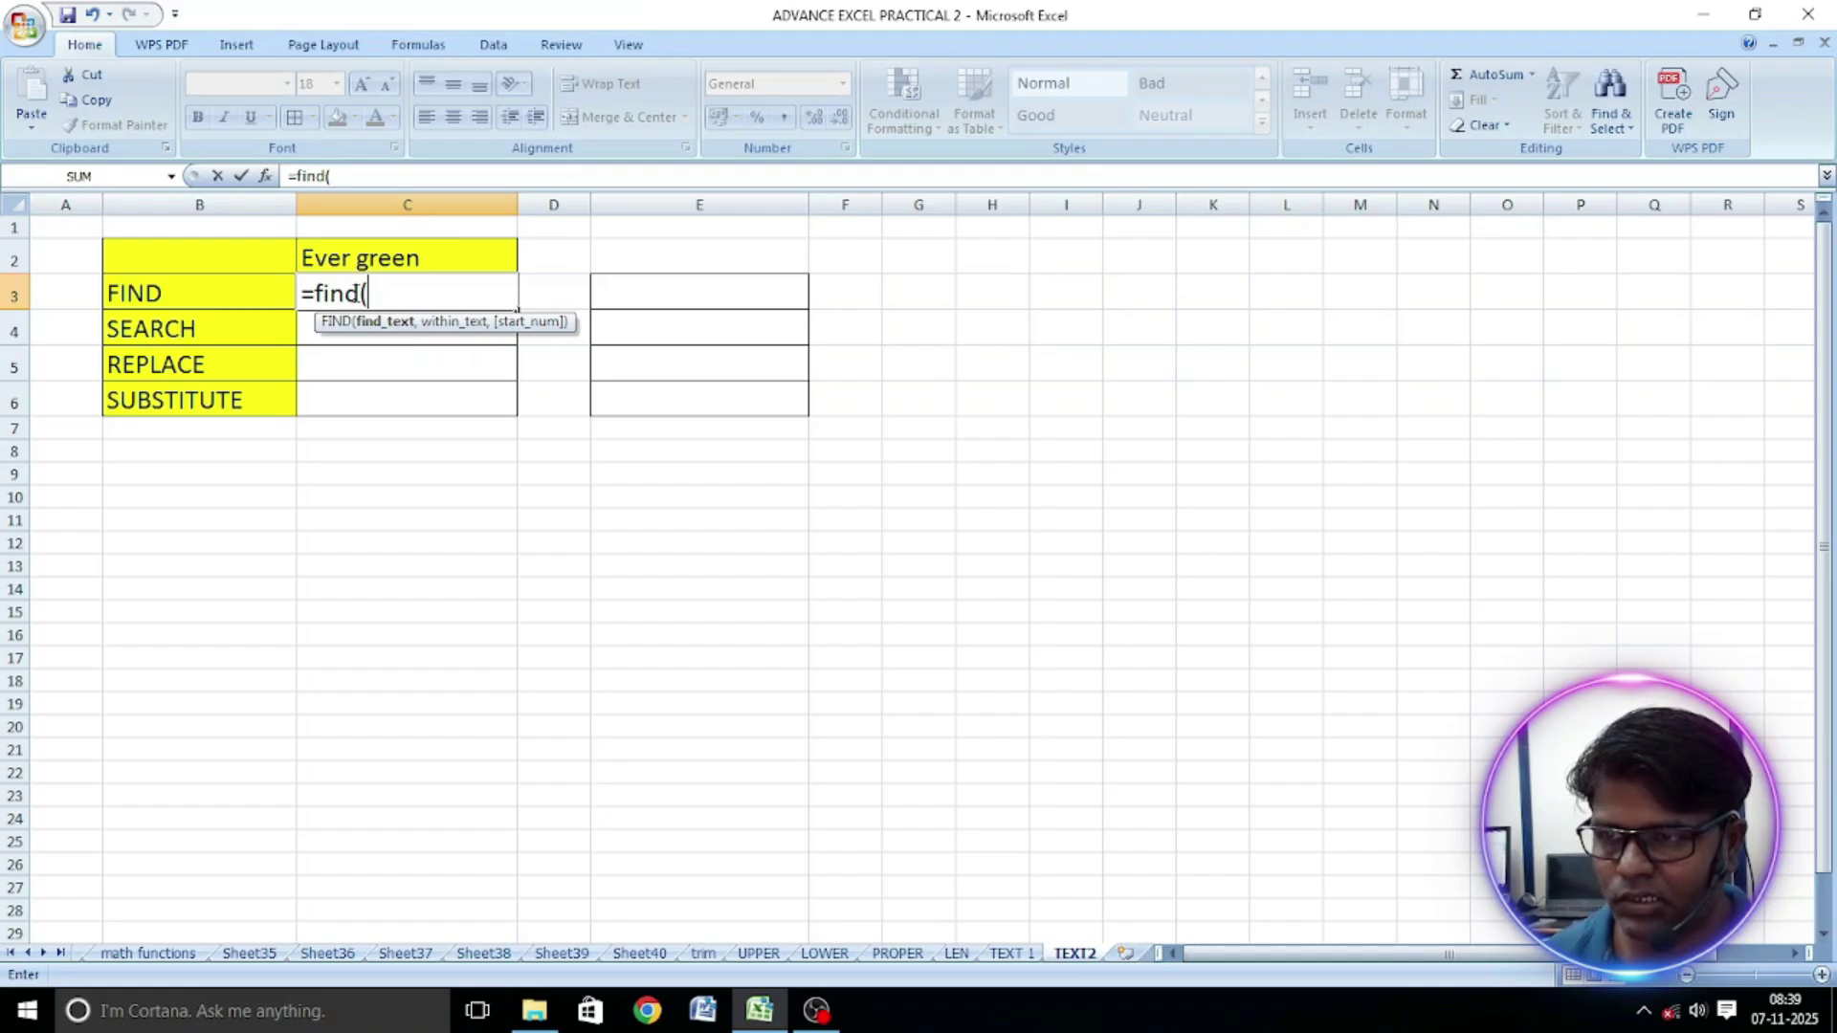
{"action": "type", "text": "\"e"}
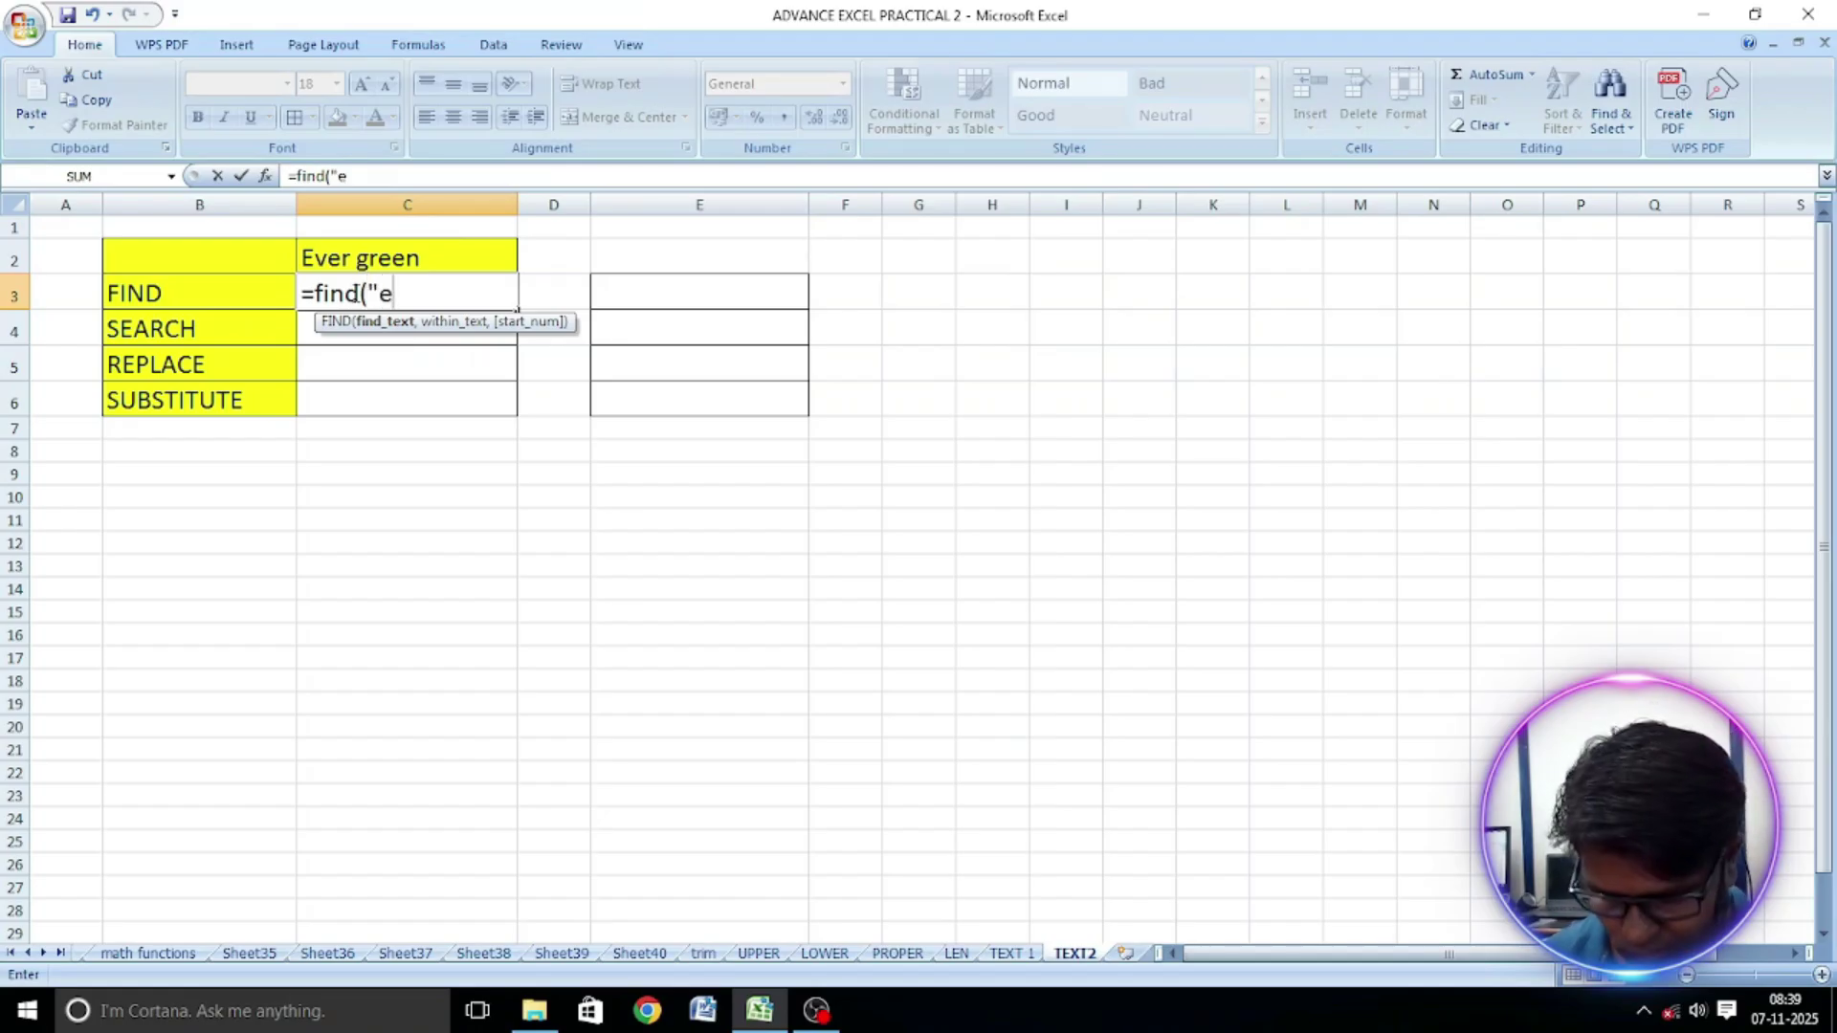
{"action": "type", "text": "\""}
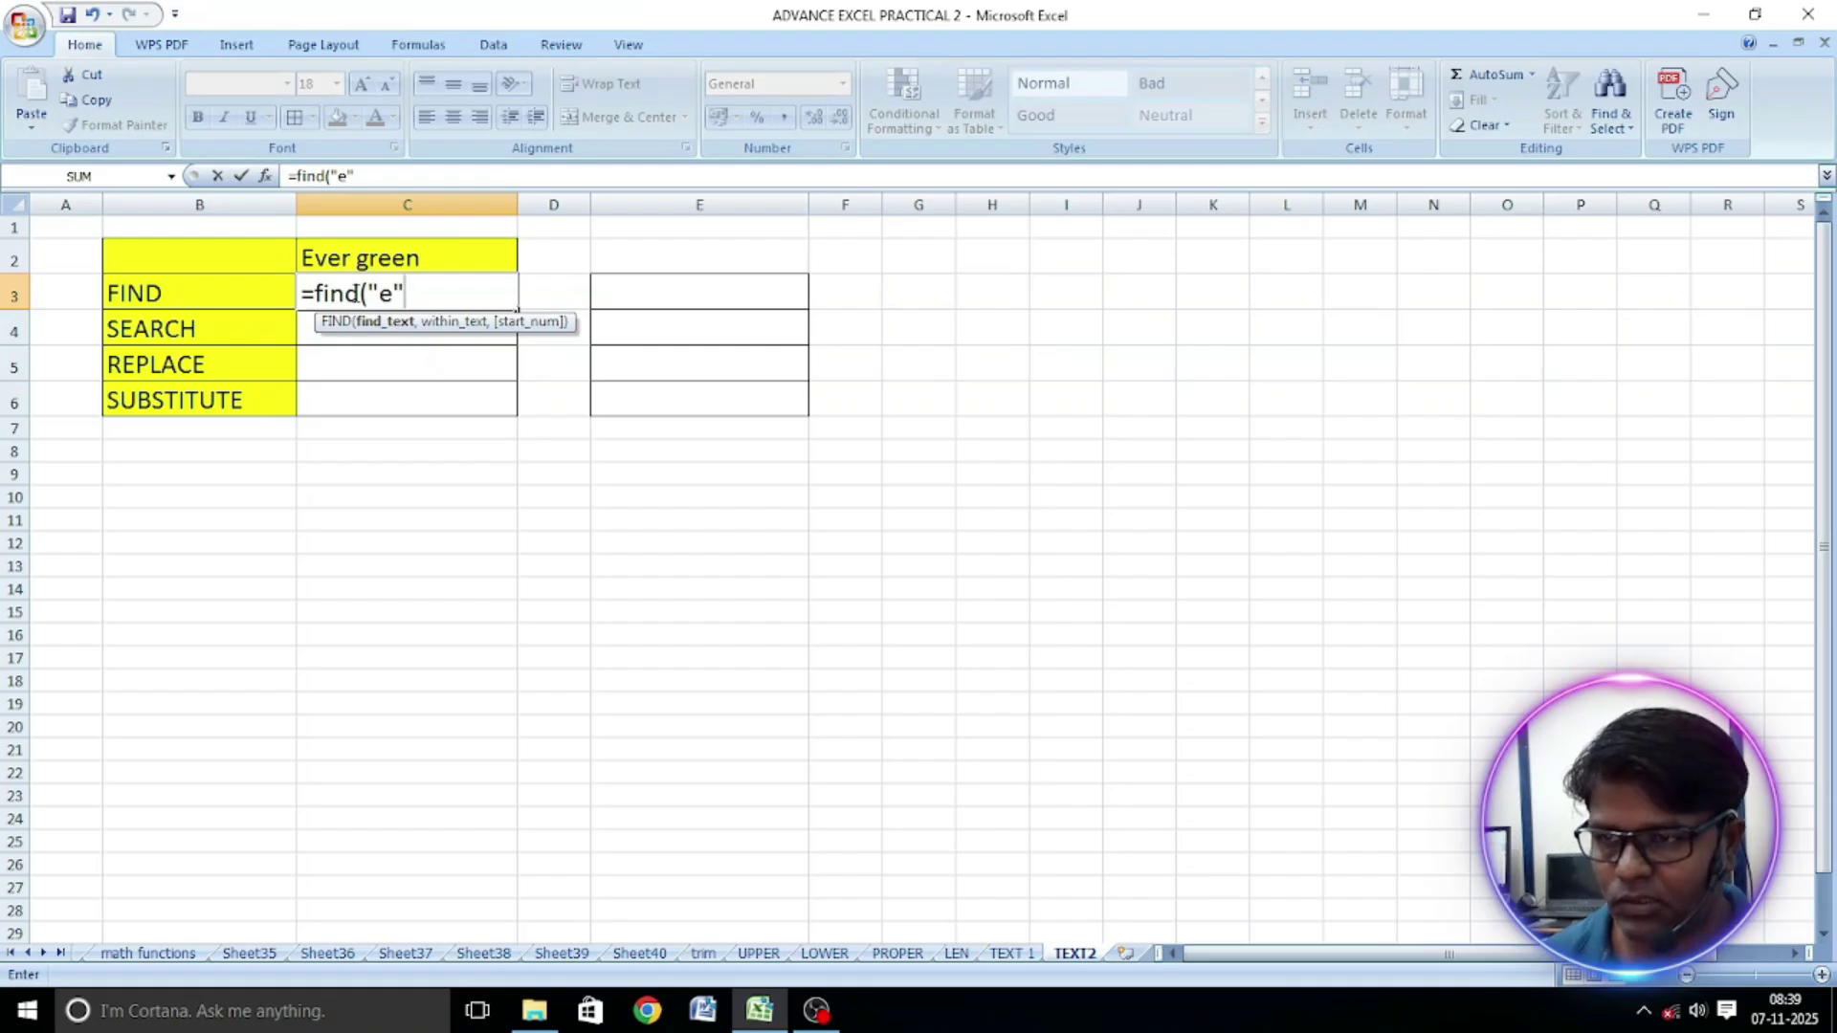
{"action": "type", "text": ","}
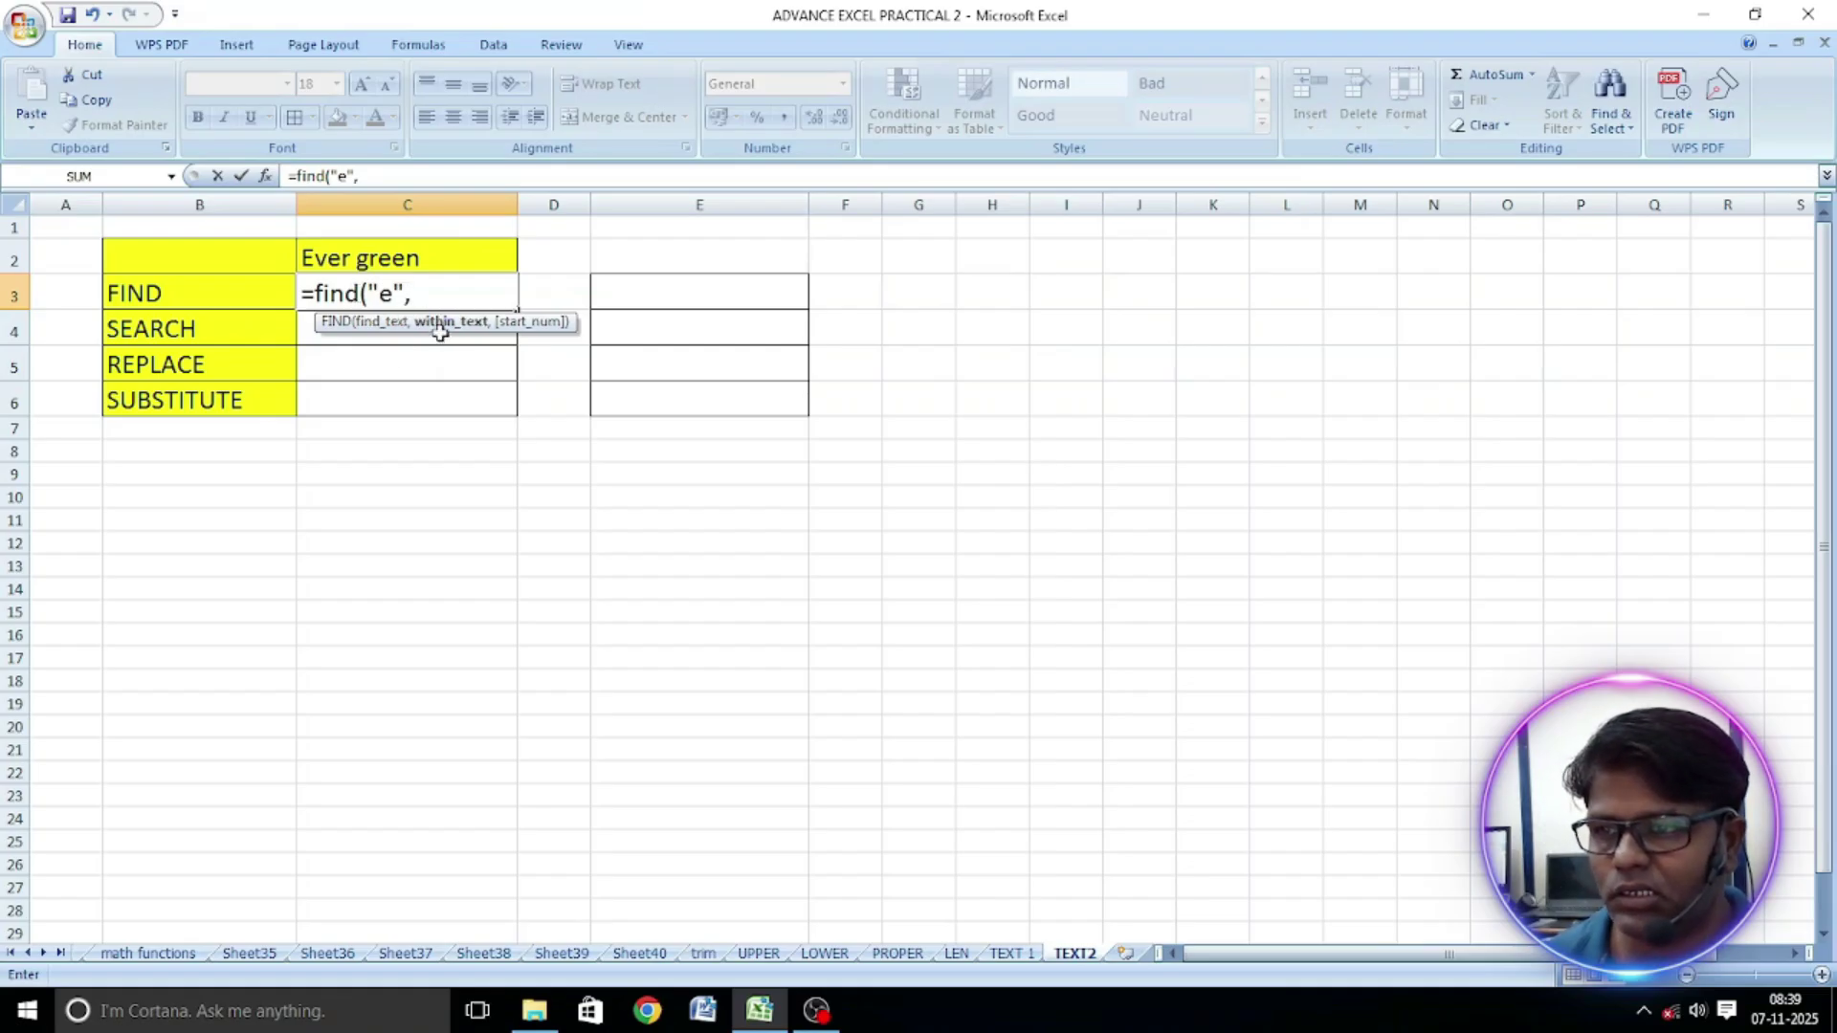
{"action": "left_click", "coordinate": [384, 256]}
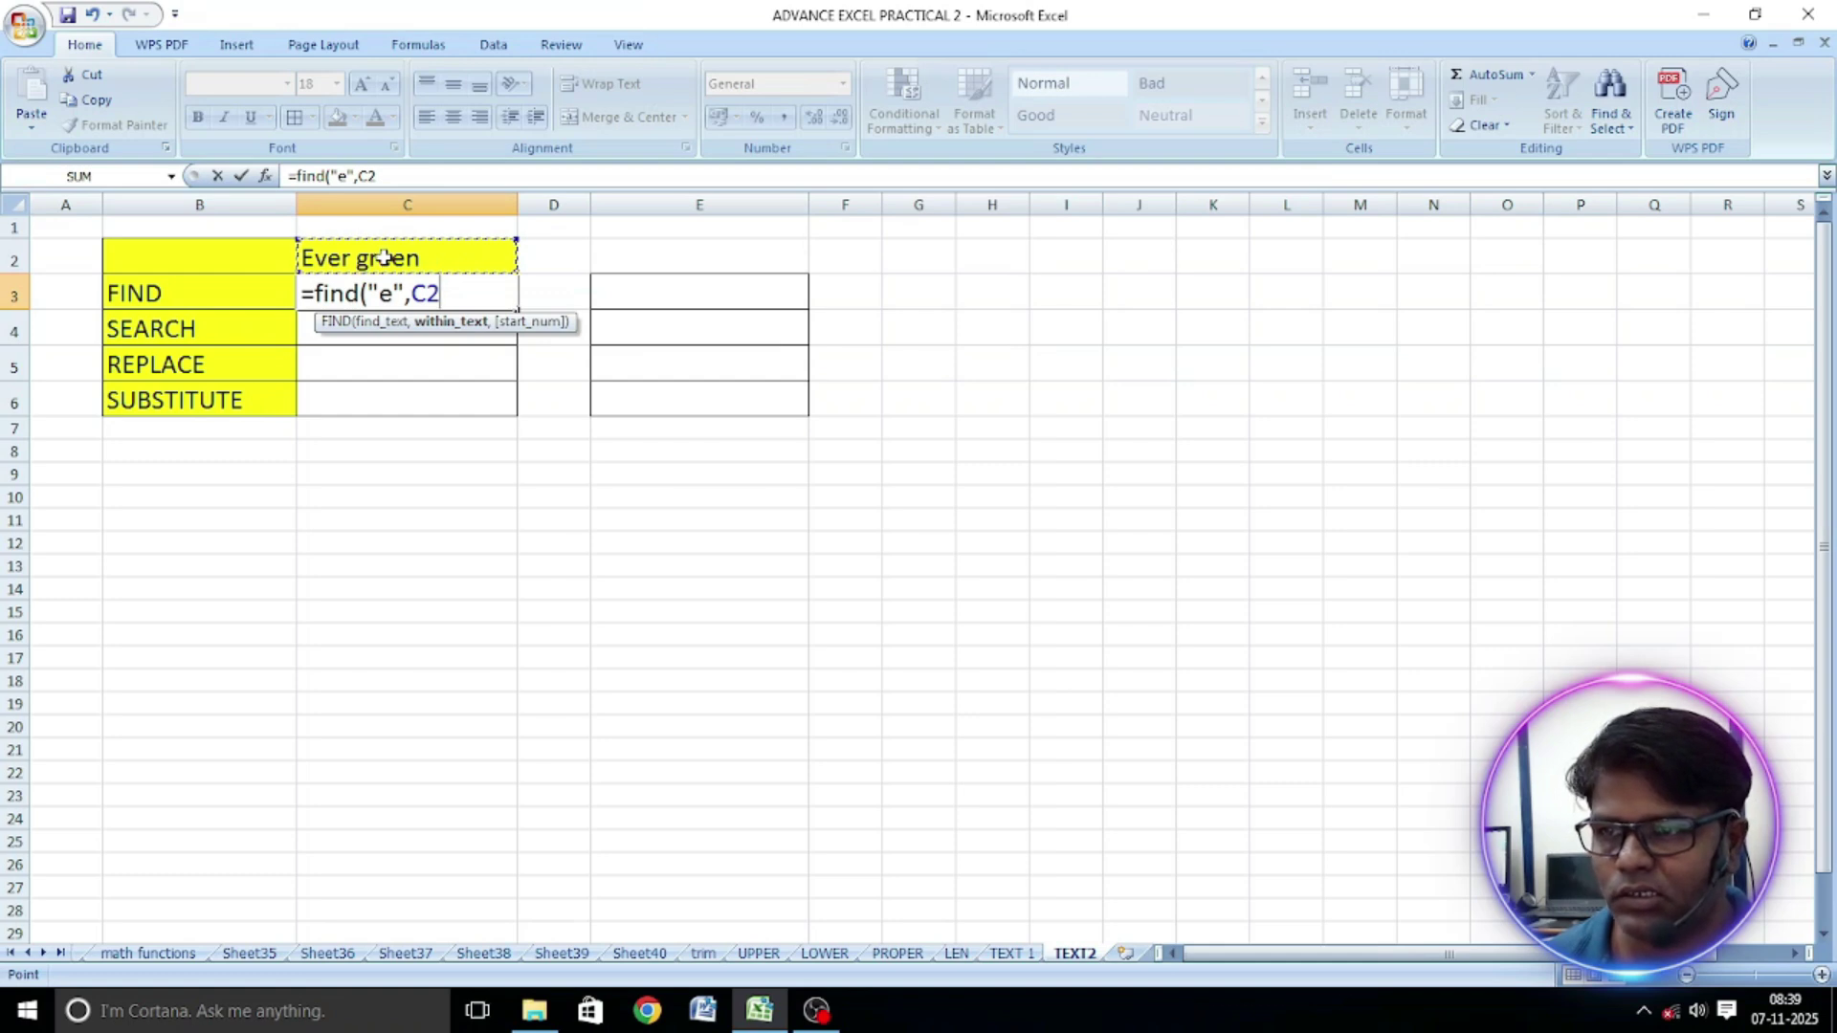
{"action": "type", "text": ",1)"}
{"action": "key", "text": "Return"}
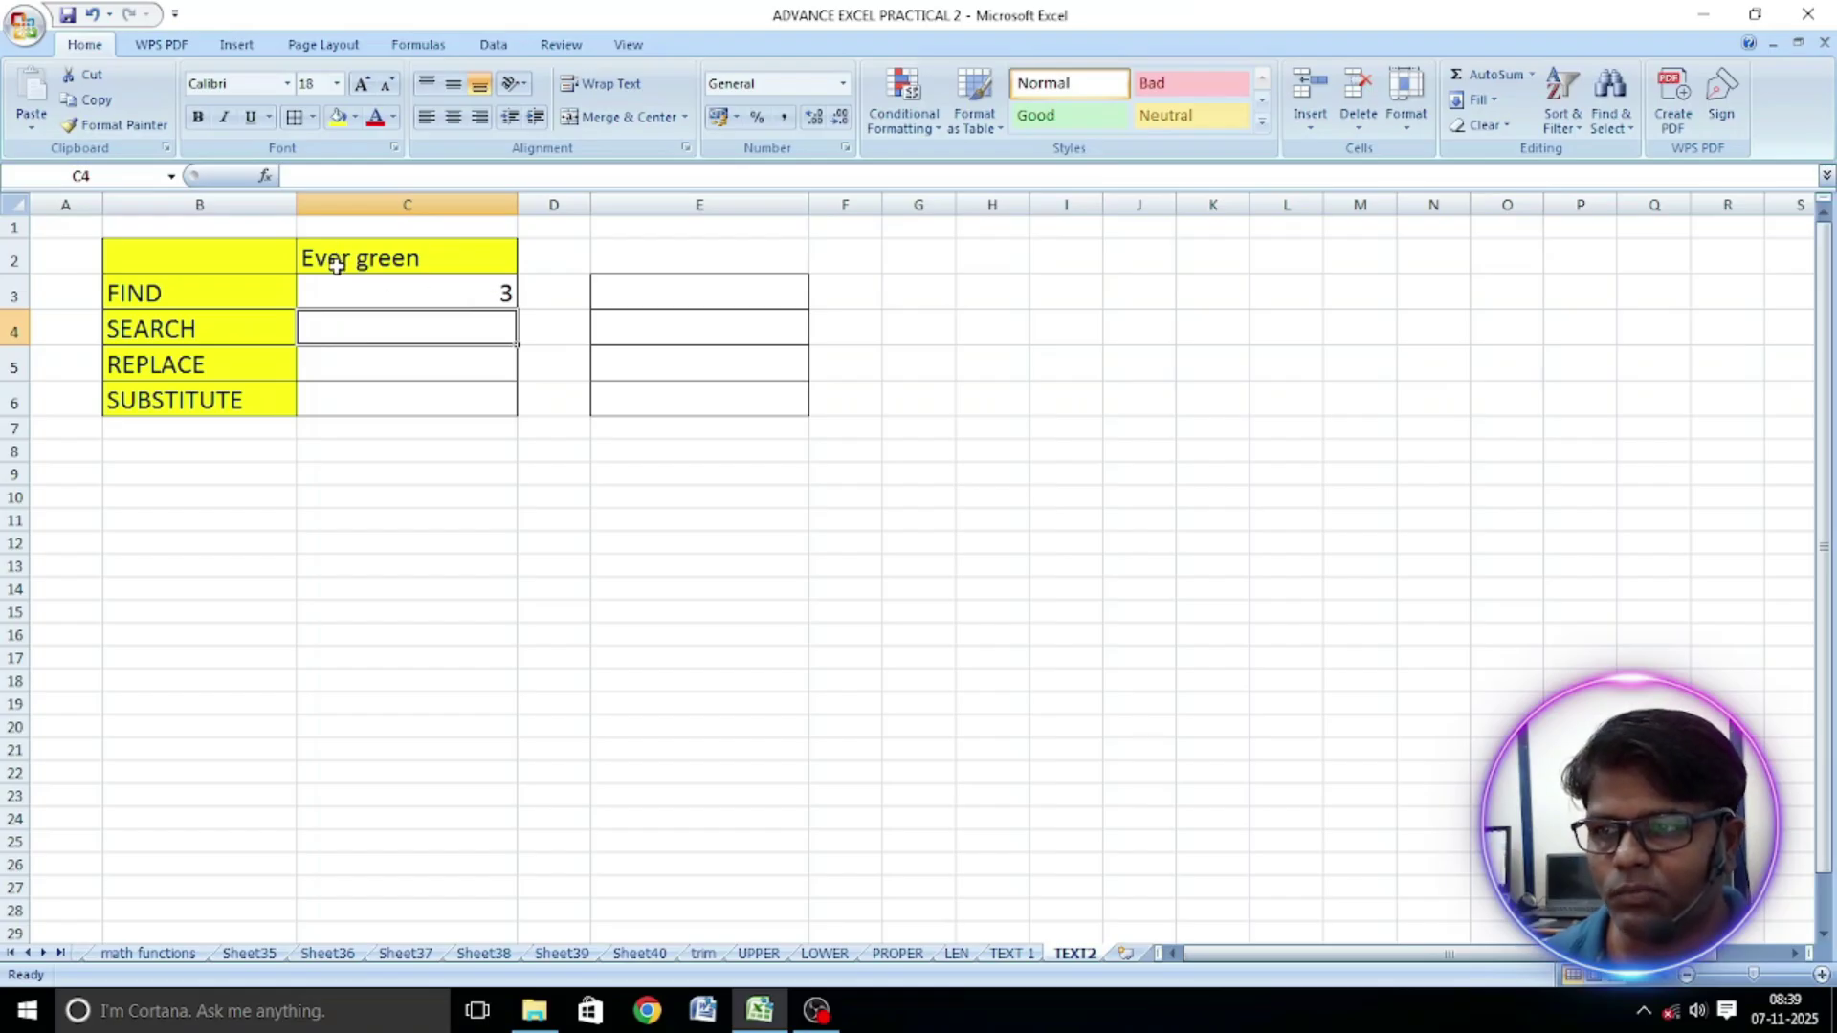
{"action": "left_click", "coordinate": [360, 294]}
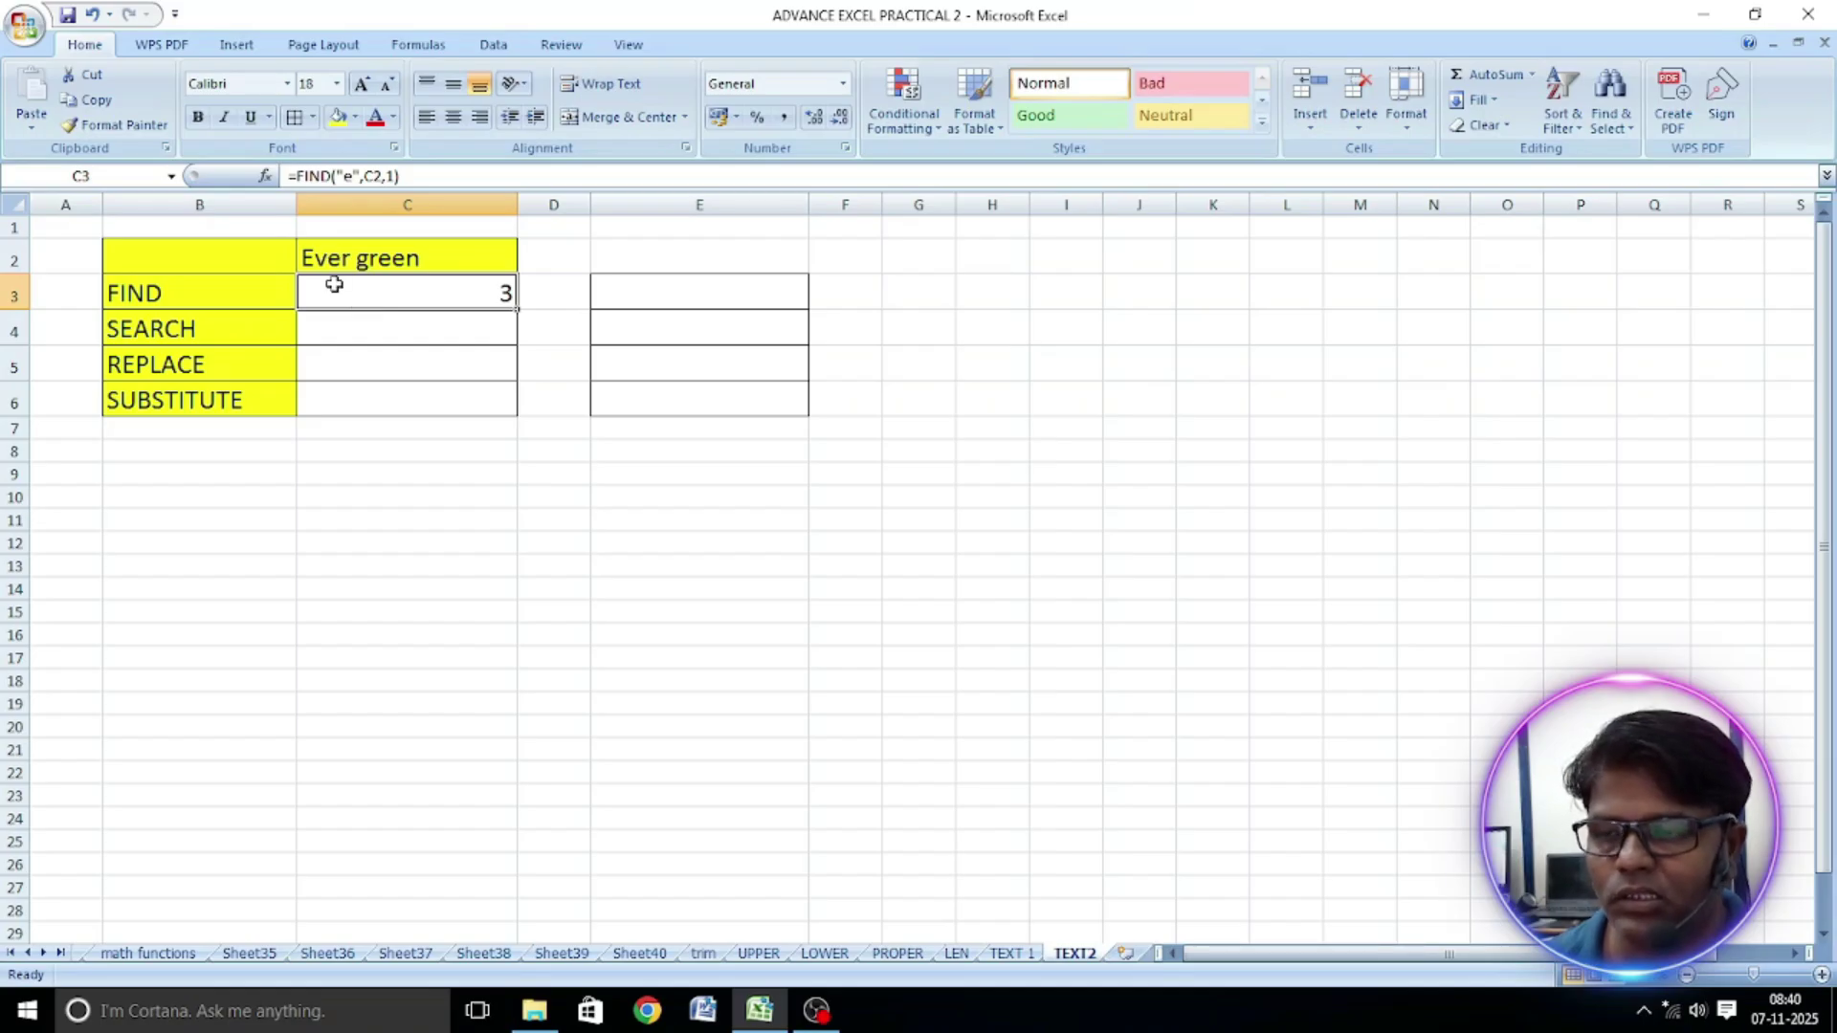
{"action": "left_click", "coordinate": [151, 294]}
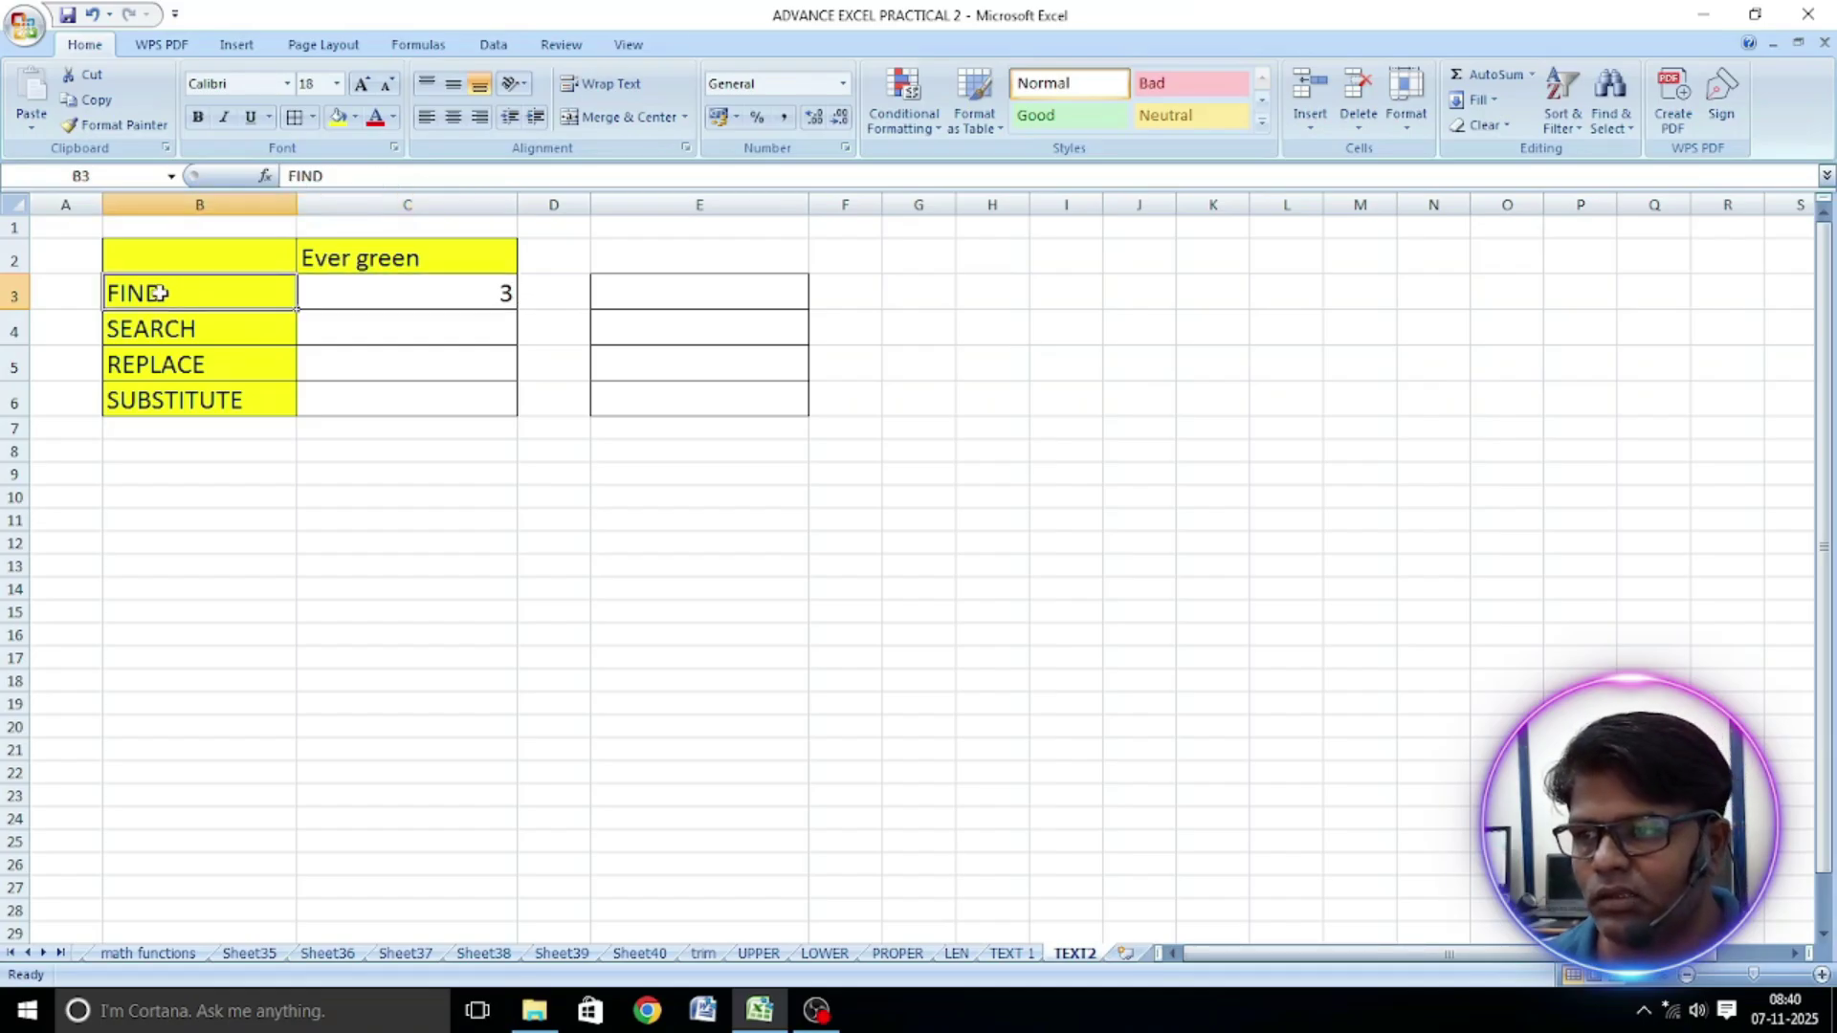
{"action": "left_click", "coordinate": [361, 297]}
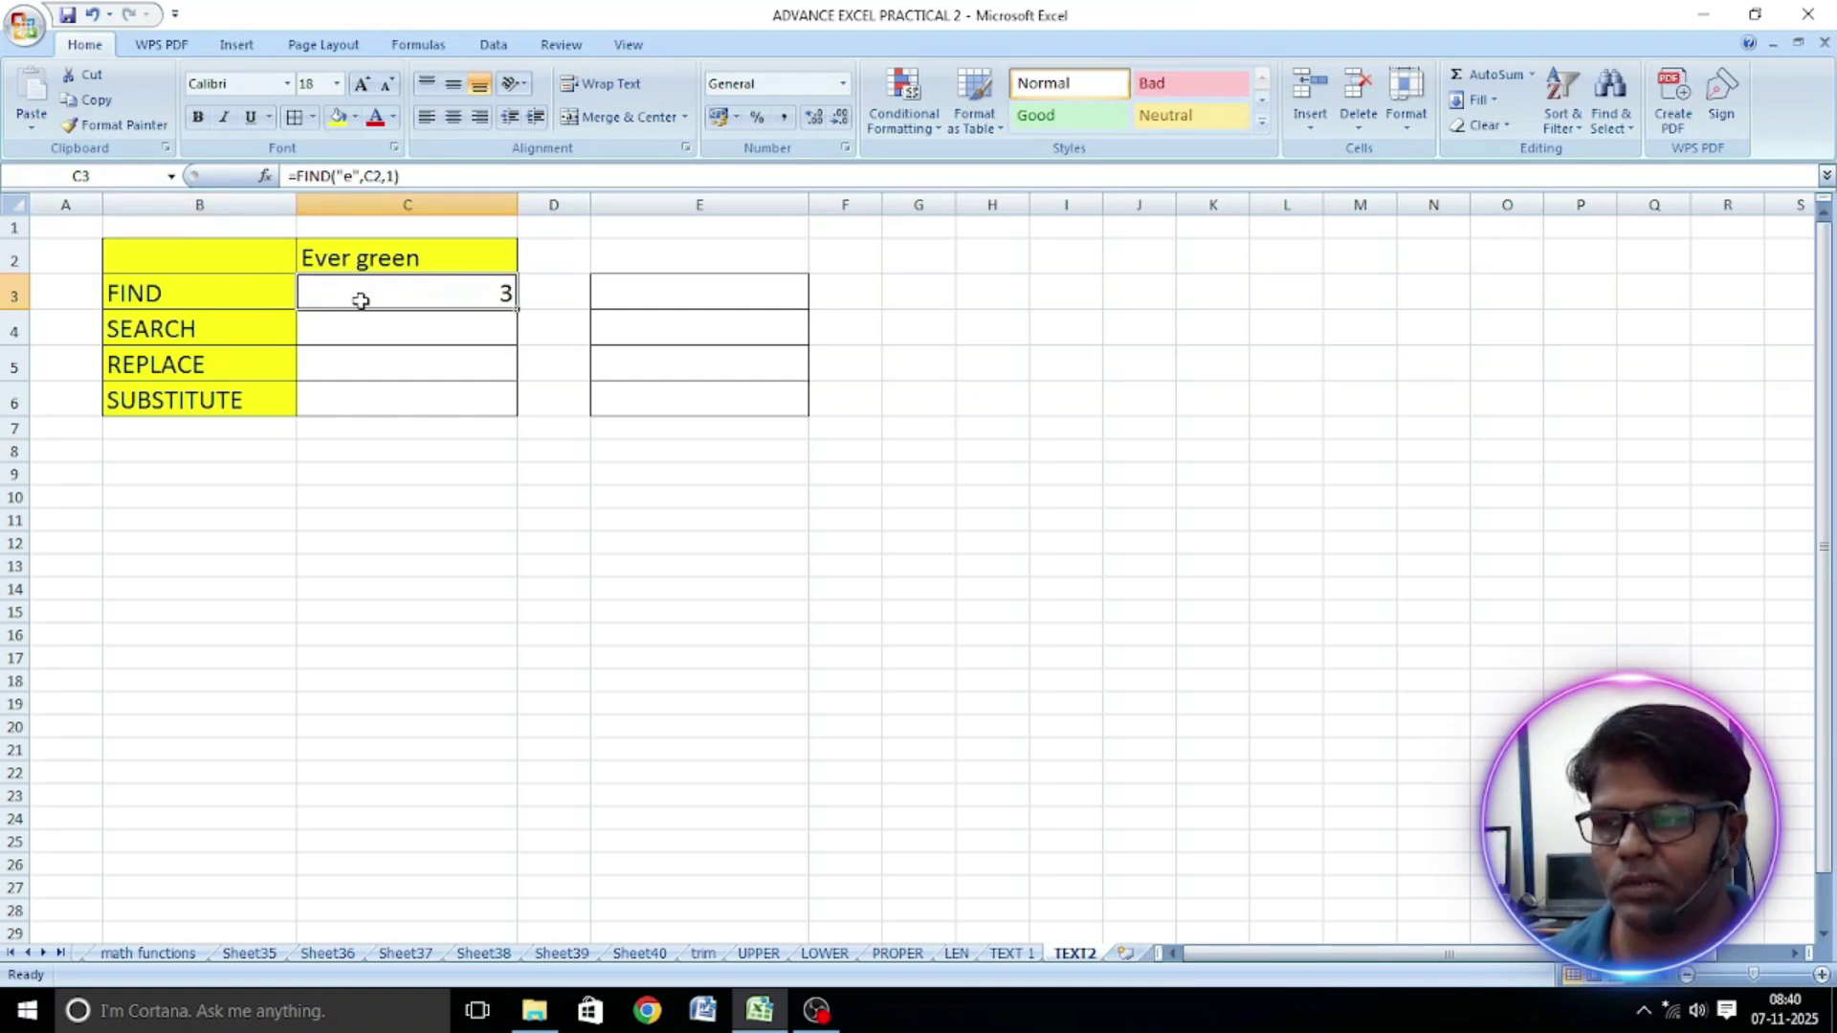
Enter =FIND("E",C2,1) in cell E3 to locate the uppercase "E" in the same text
{"action": "left_click", "coordinate": [720, 305]}
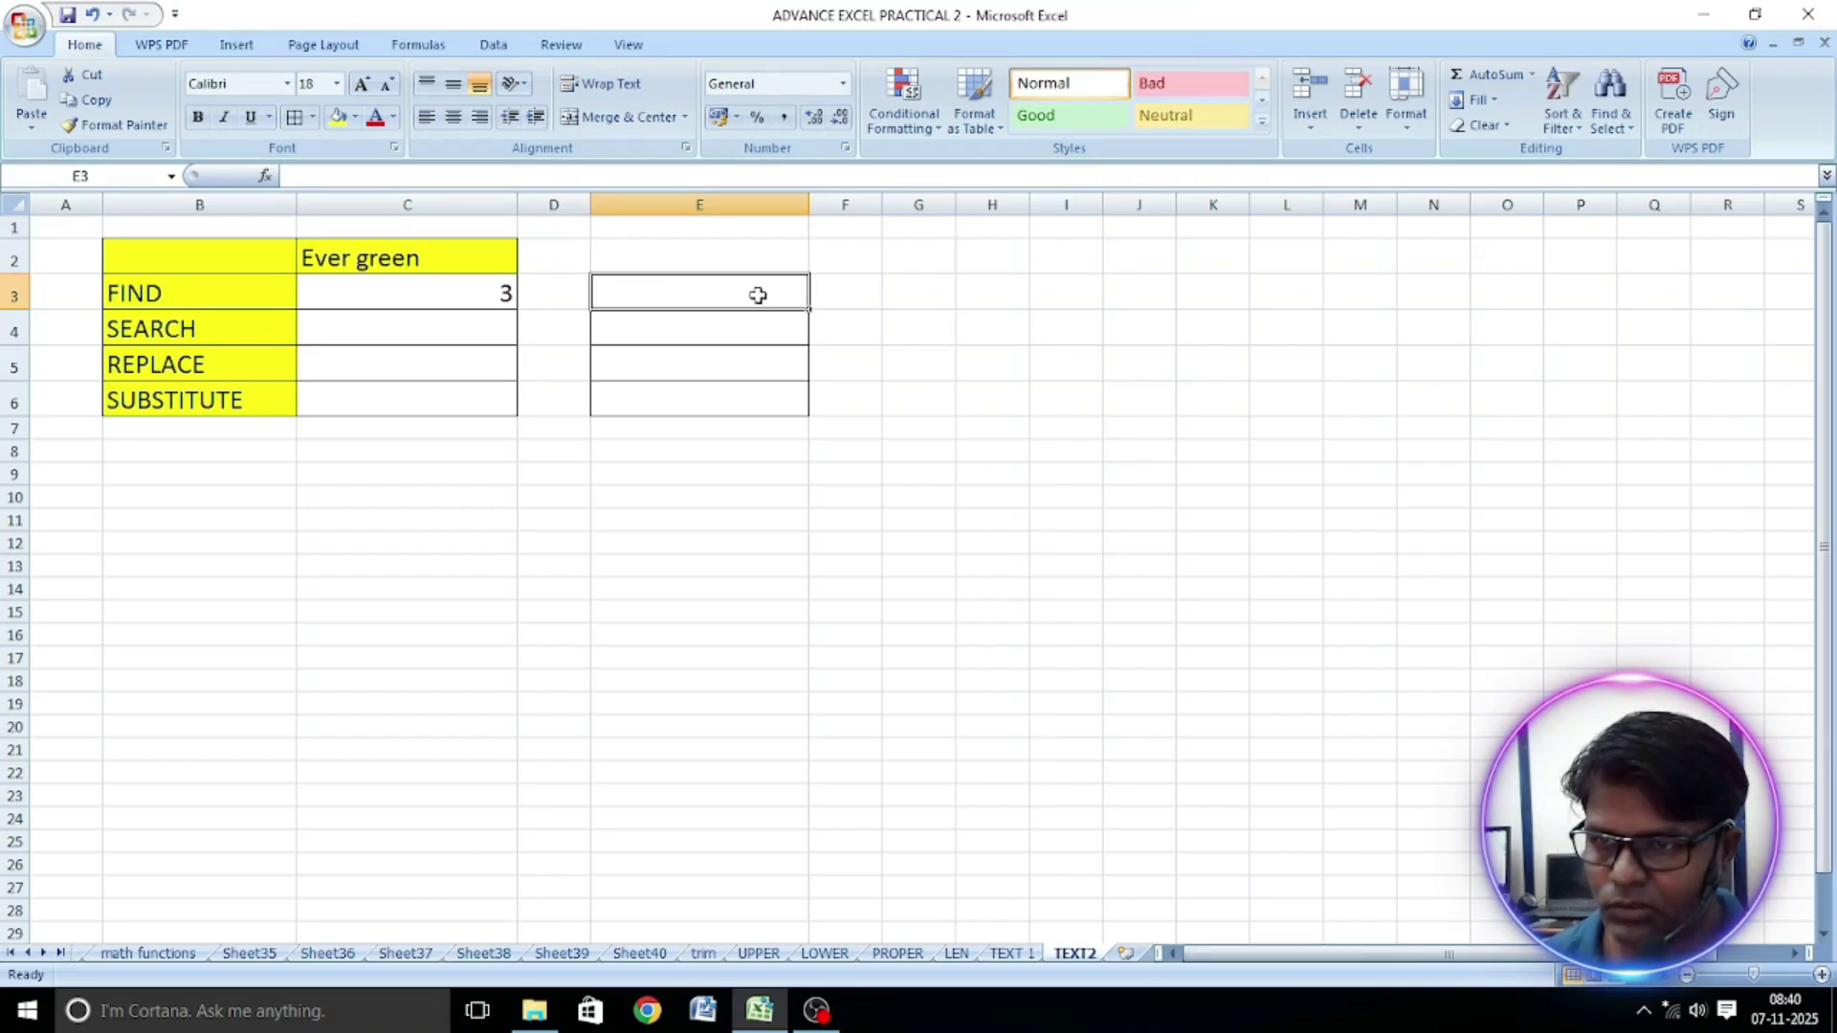
{"action": "type", "text": "="}
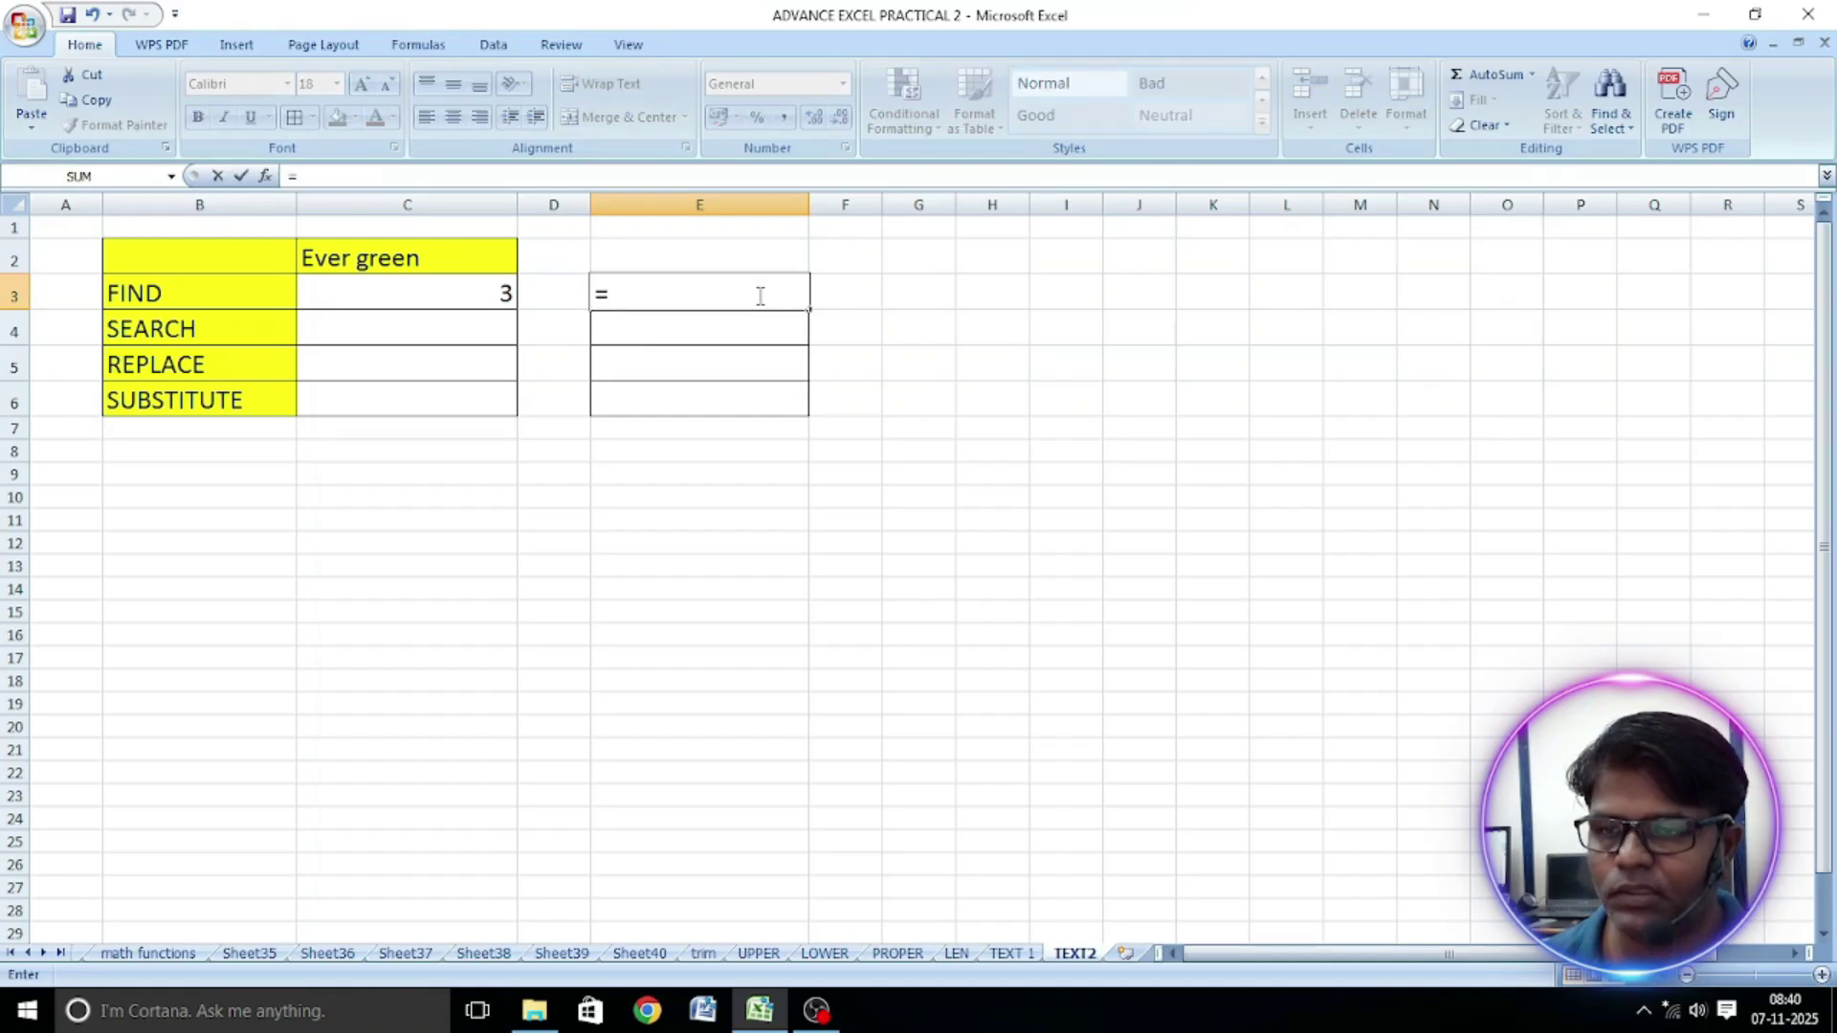
{"action": "type", "text": "find"}
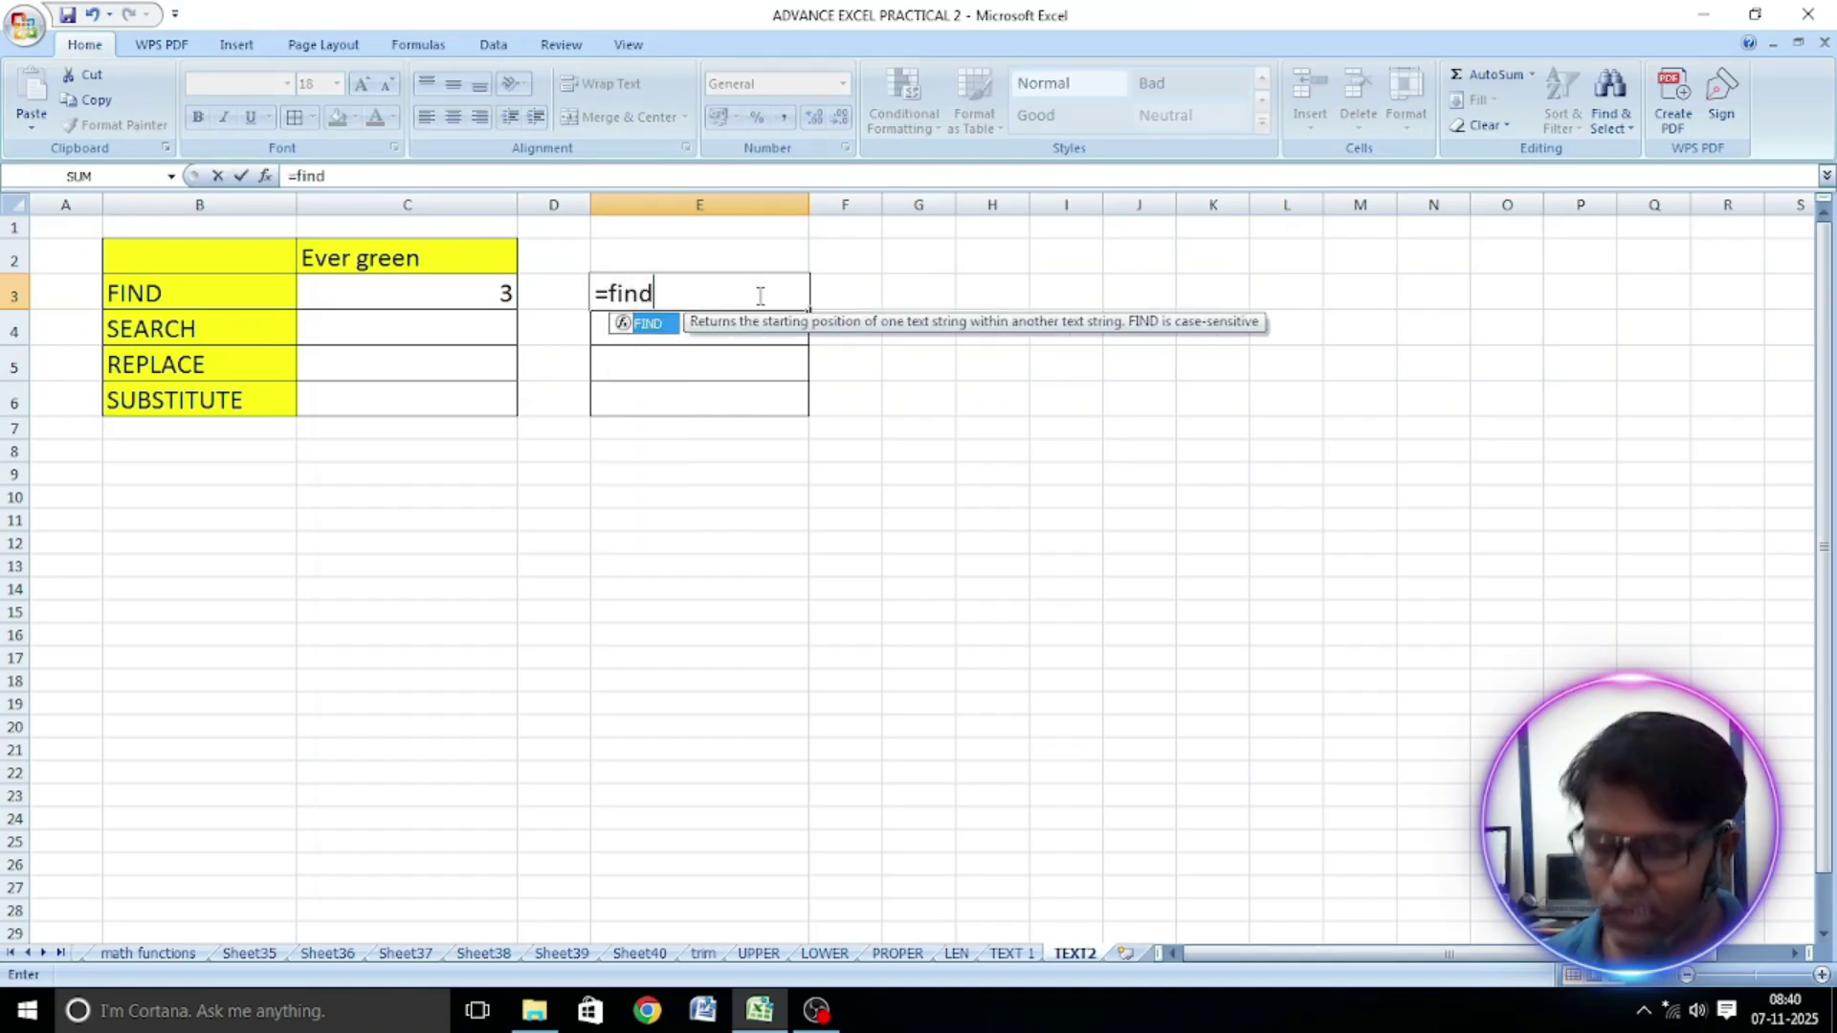
{"action": "type", "text": "("}
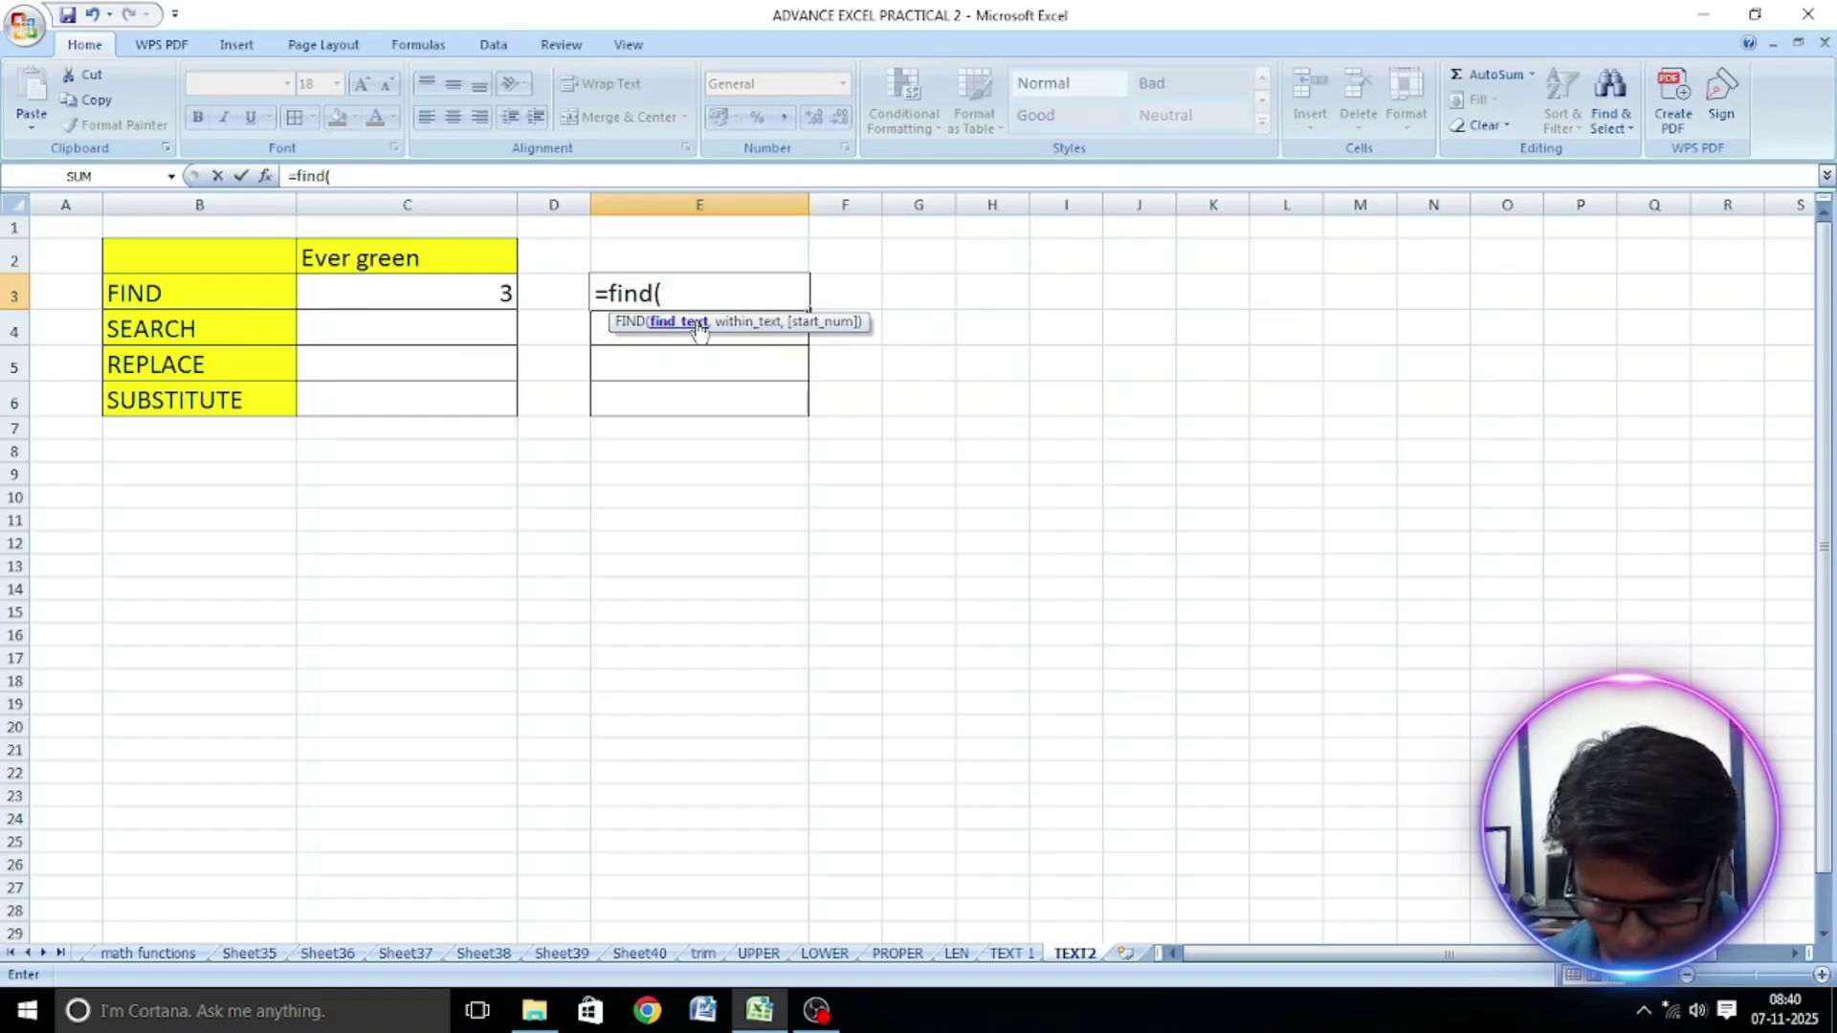
{"action": "type", "text": "\"E\","}
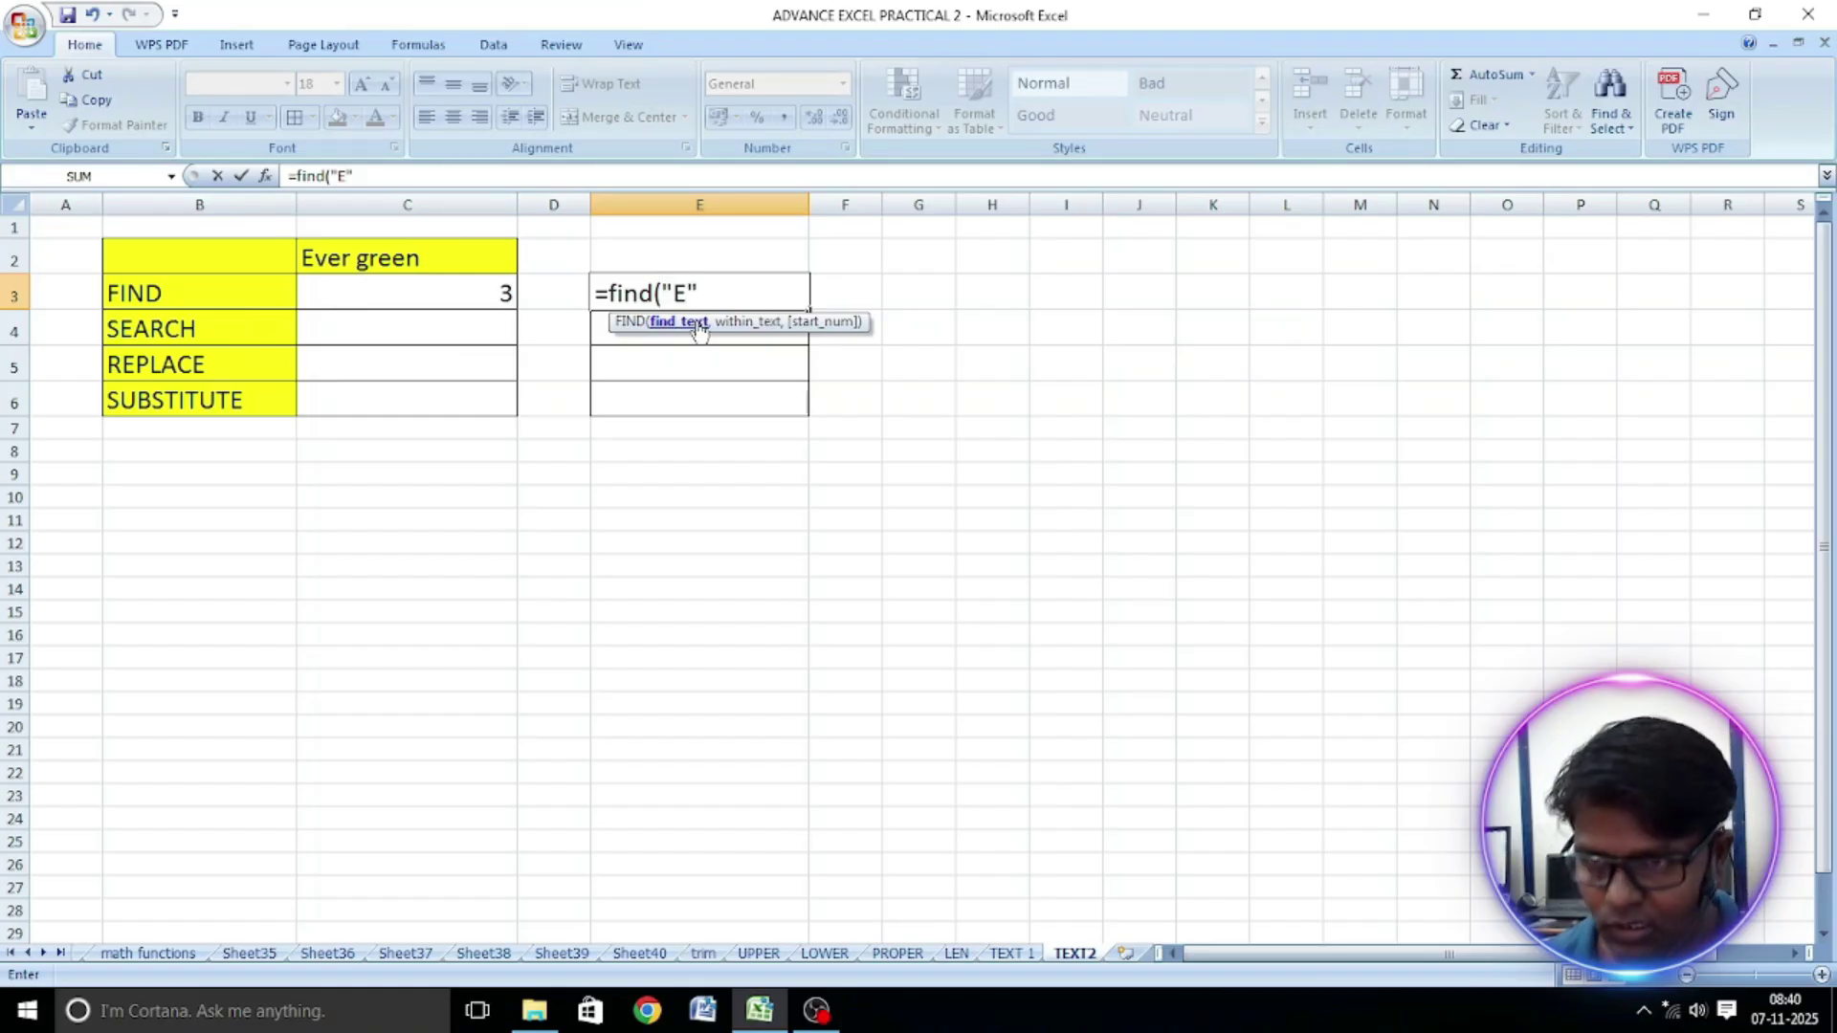
{"action": "left_click", "coordinate": [410, 254]}
{"action": "type", "text": ","}
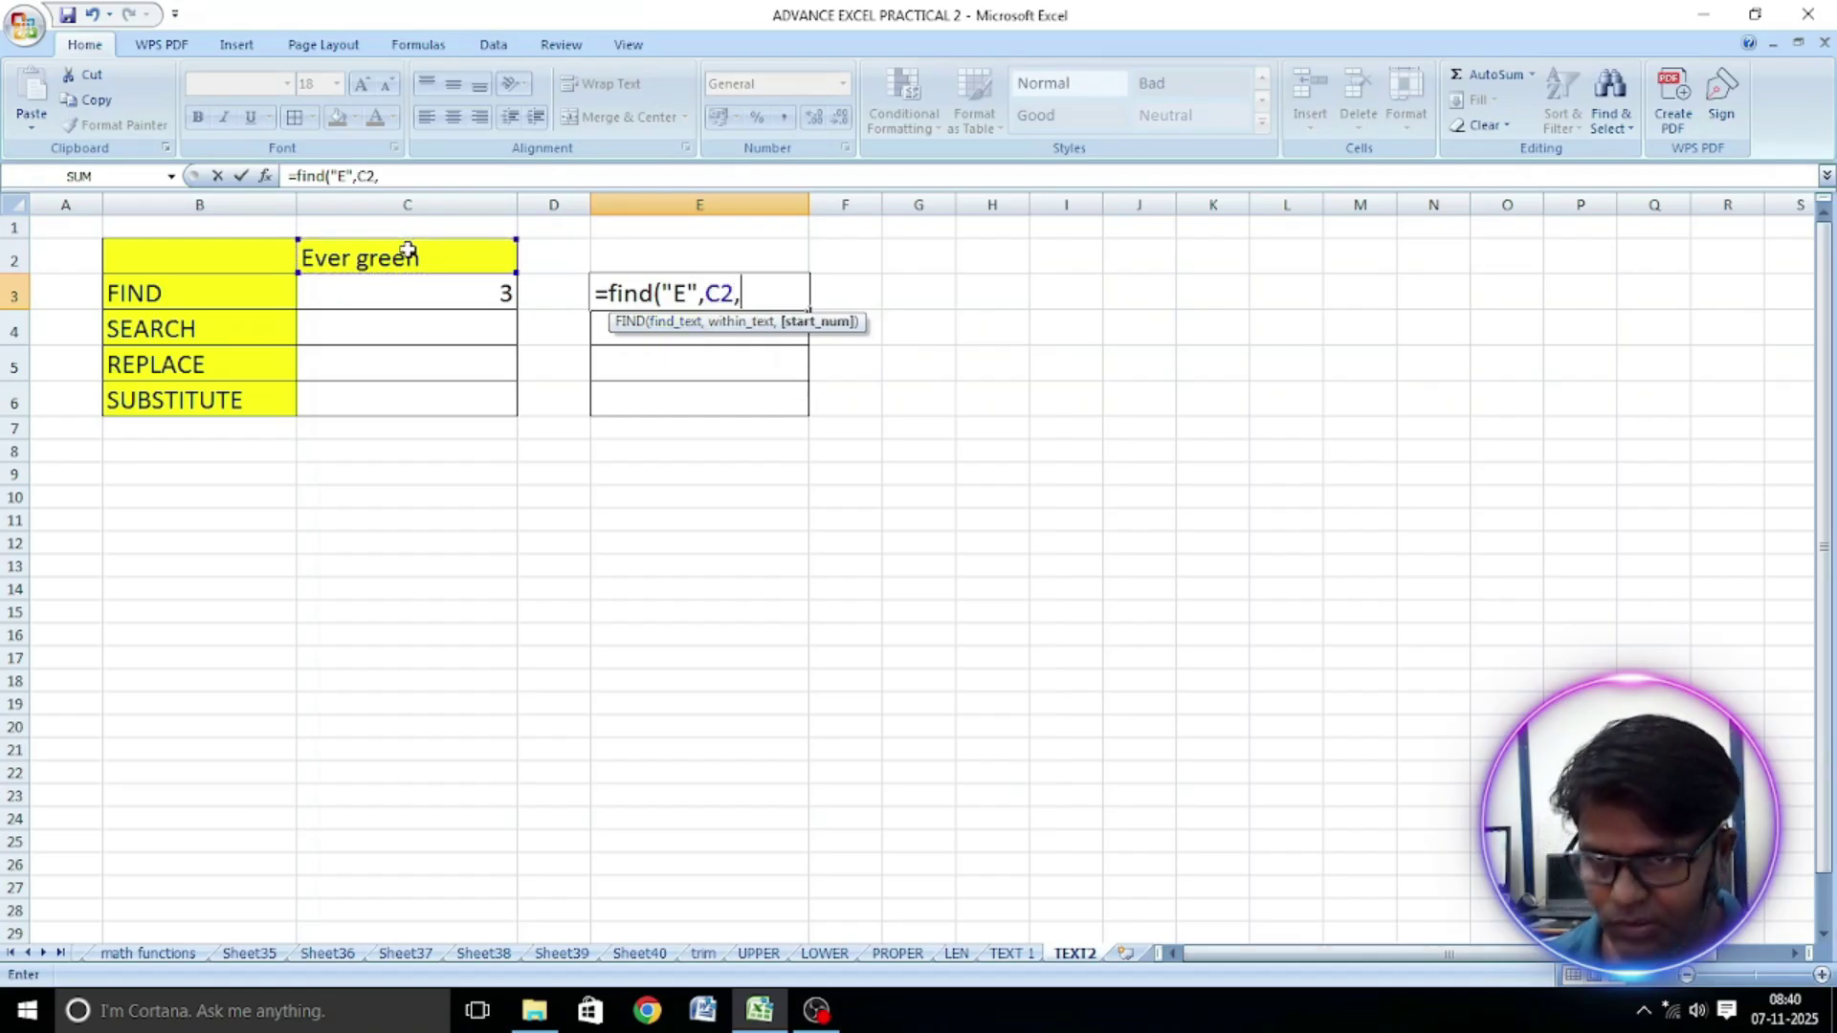
{"action": "type", "text": "1)"}
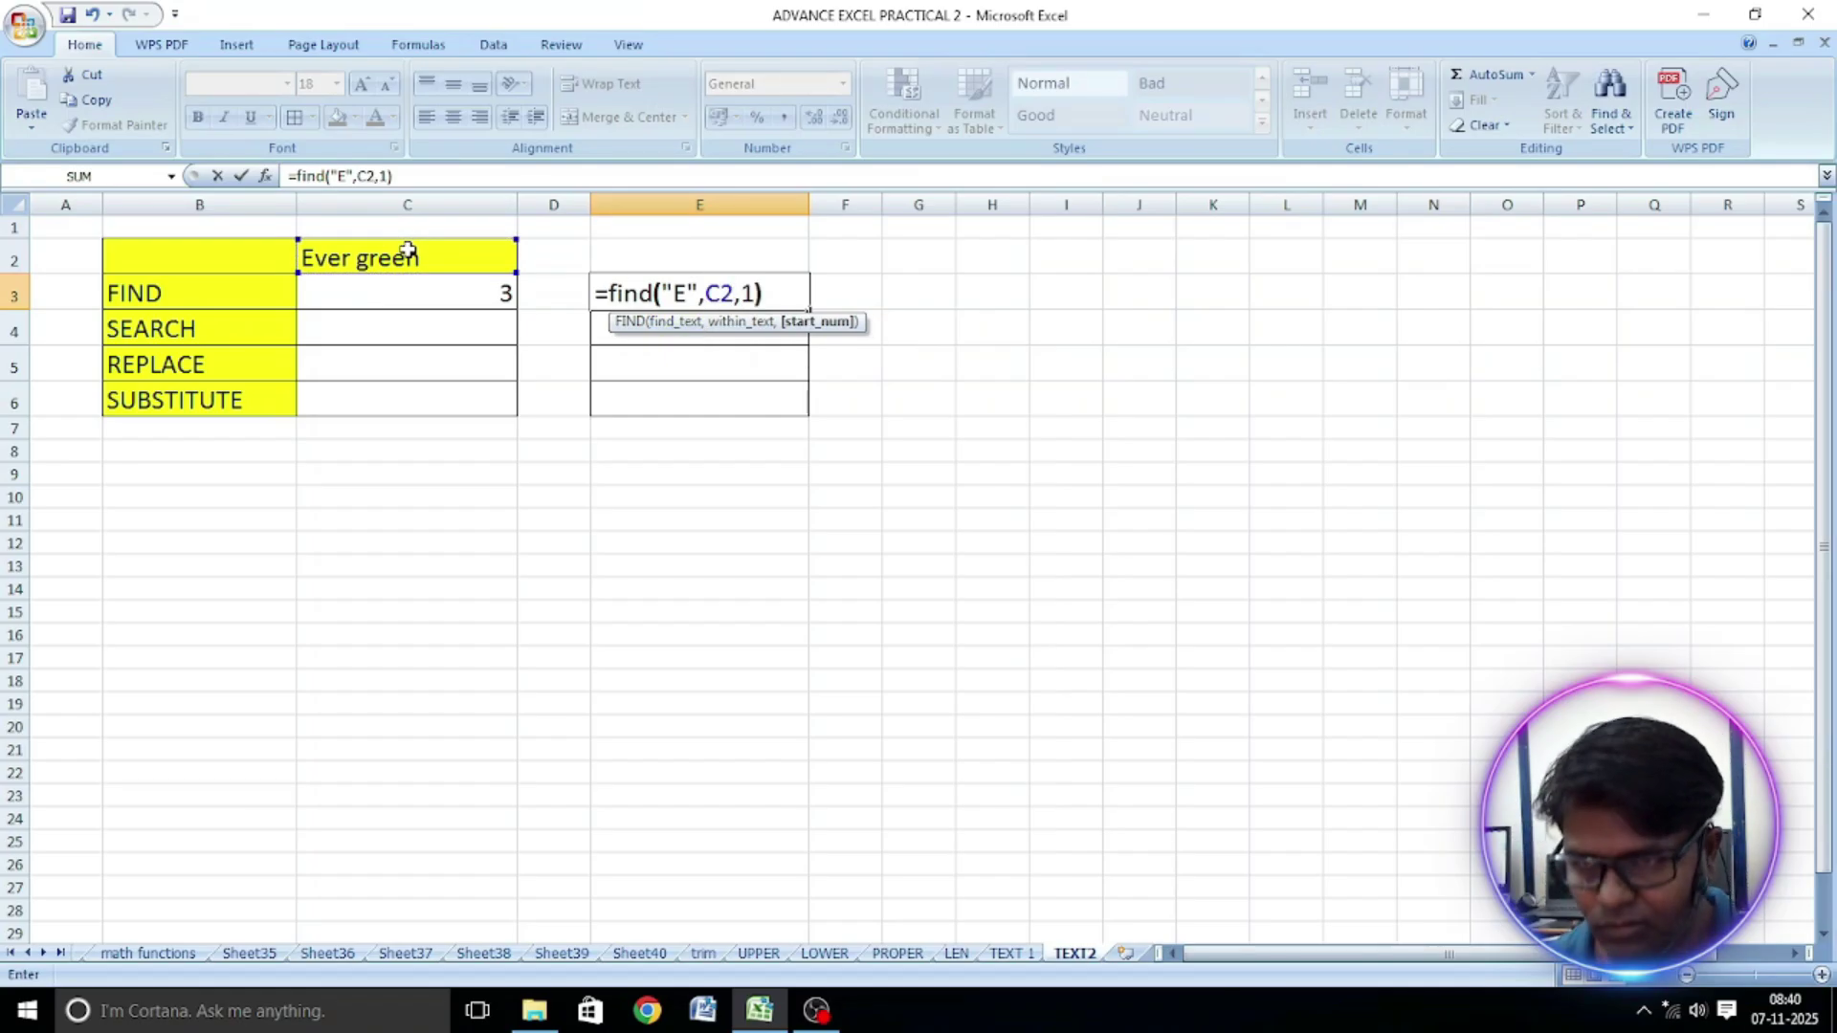
{"action": "key", "text": "Return"}
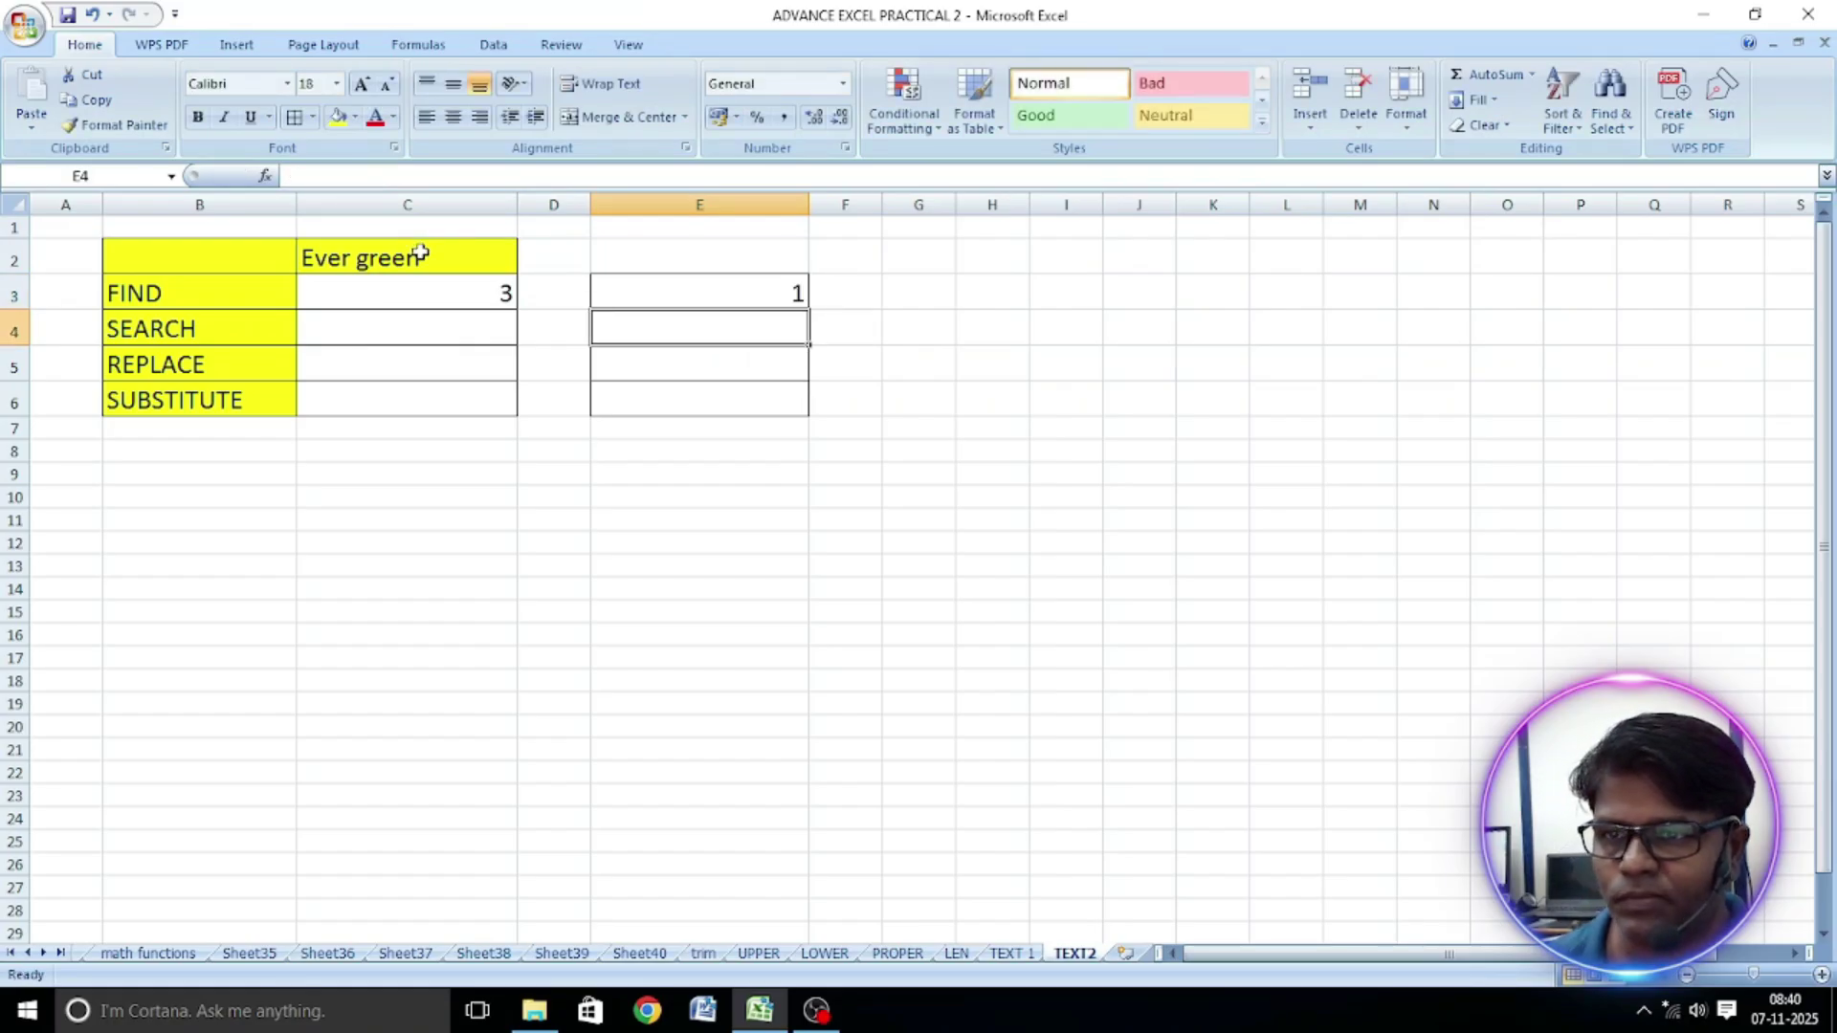
{"action": "left_click", "coordinate": [660, 285]}
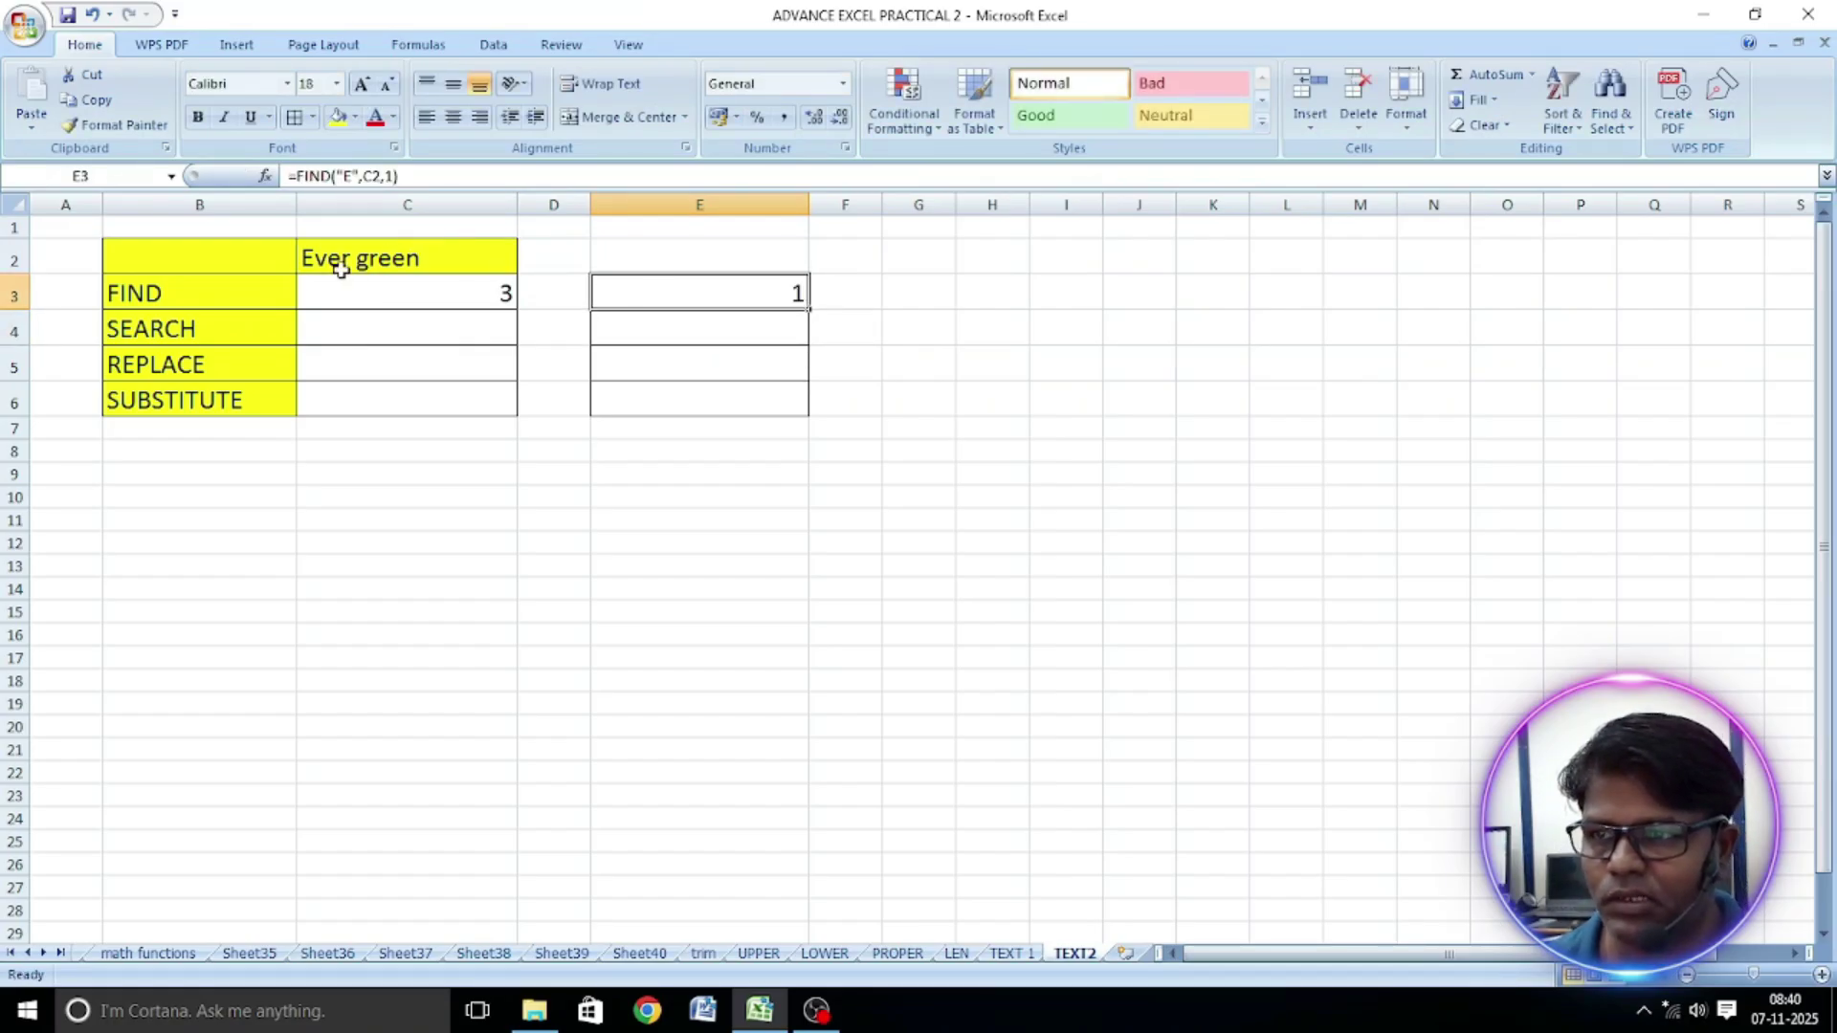
{"action": "left_click", "coordinate": [417, 297]}
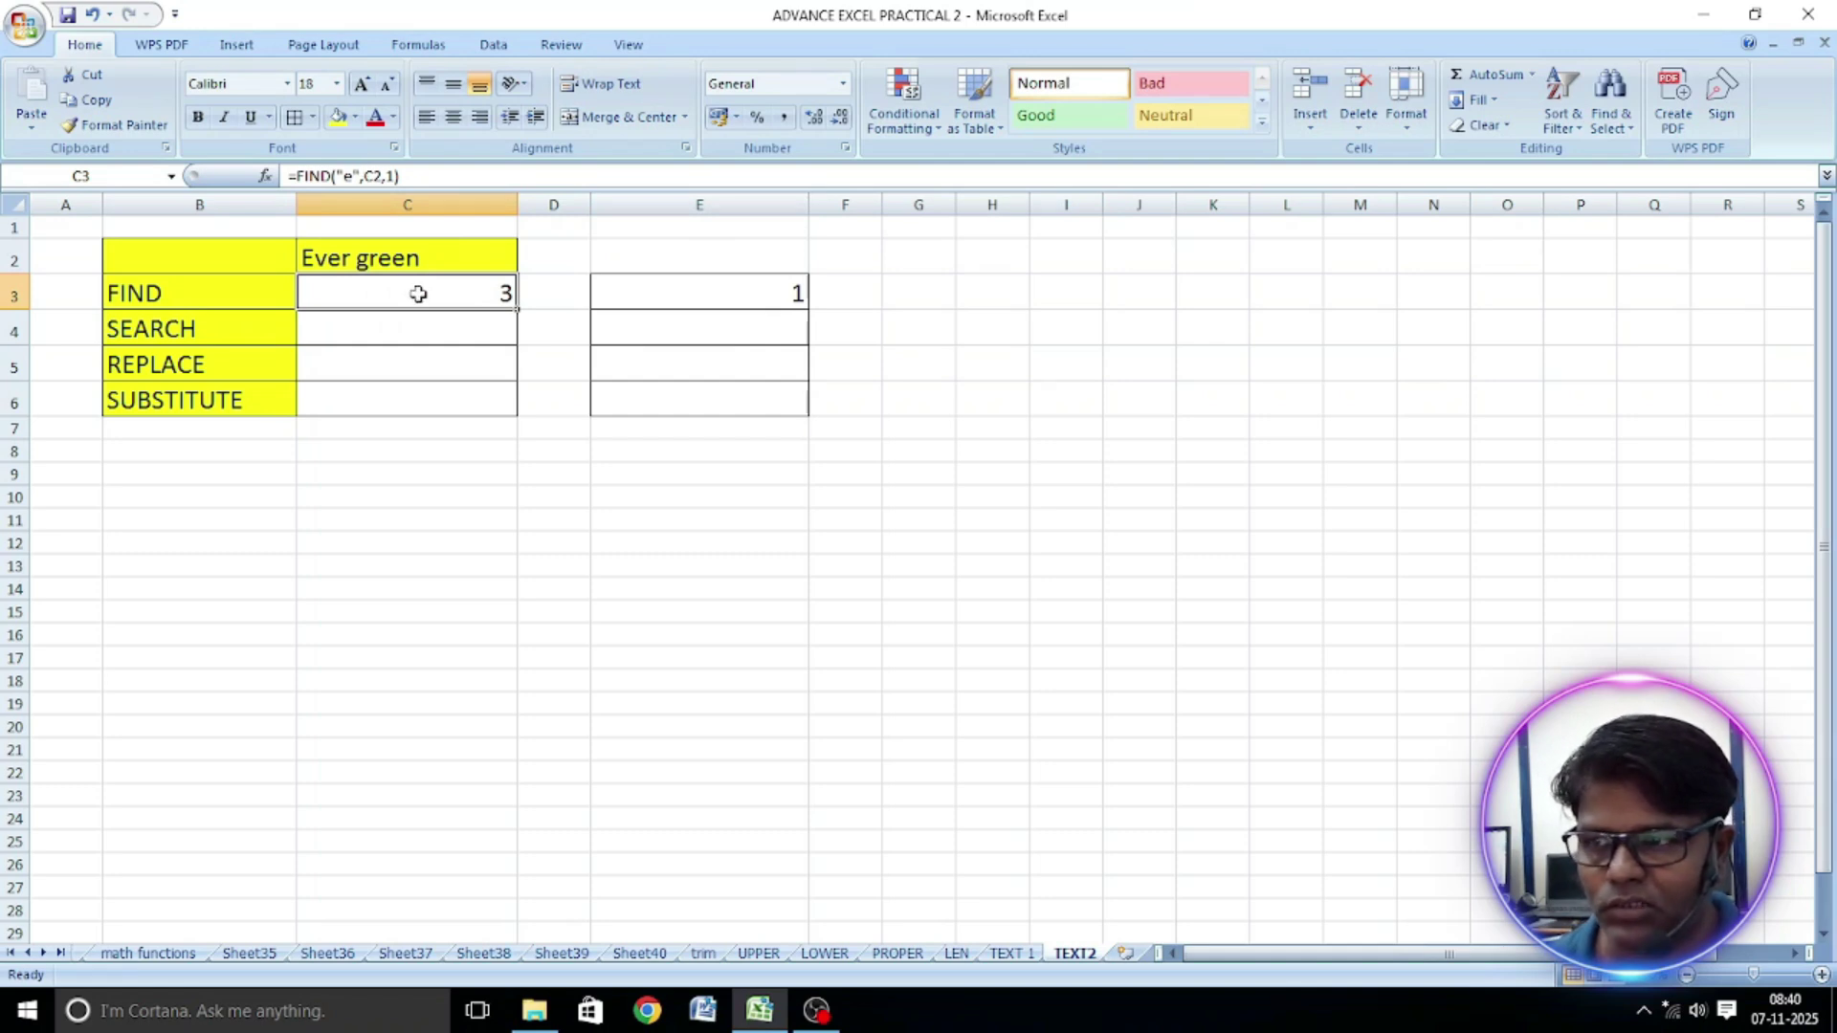
{"action": "left_click", "coordinate": [178, 298]}
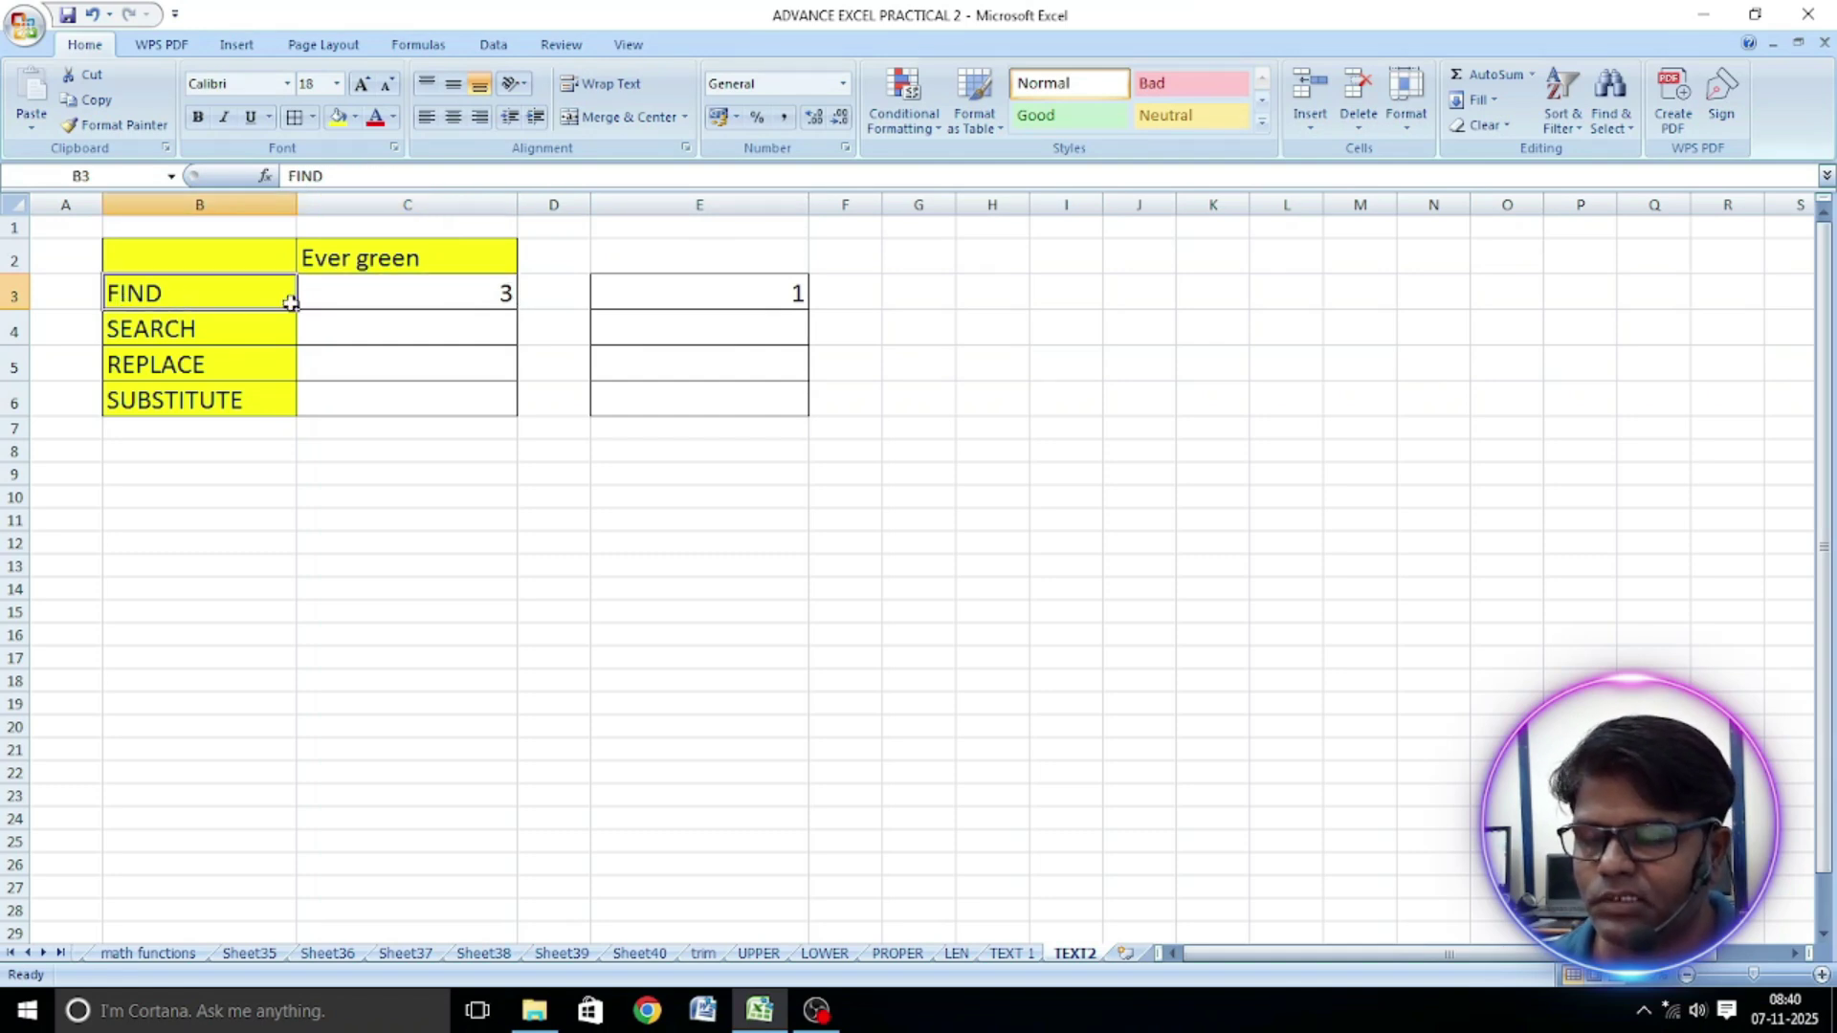
Enter =SEARCH("e",C2,1) in cell C4 to locate the letter "e" in "Ever green" regardless of case
{"action": "left_click", "coordinate": [402, 328]}
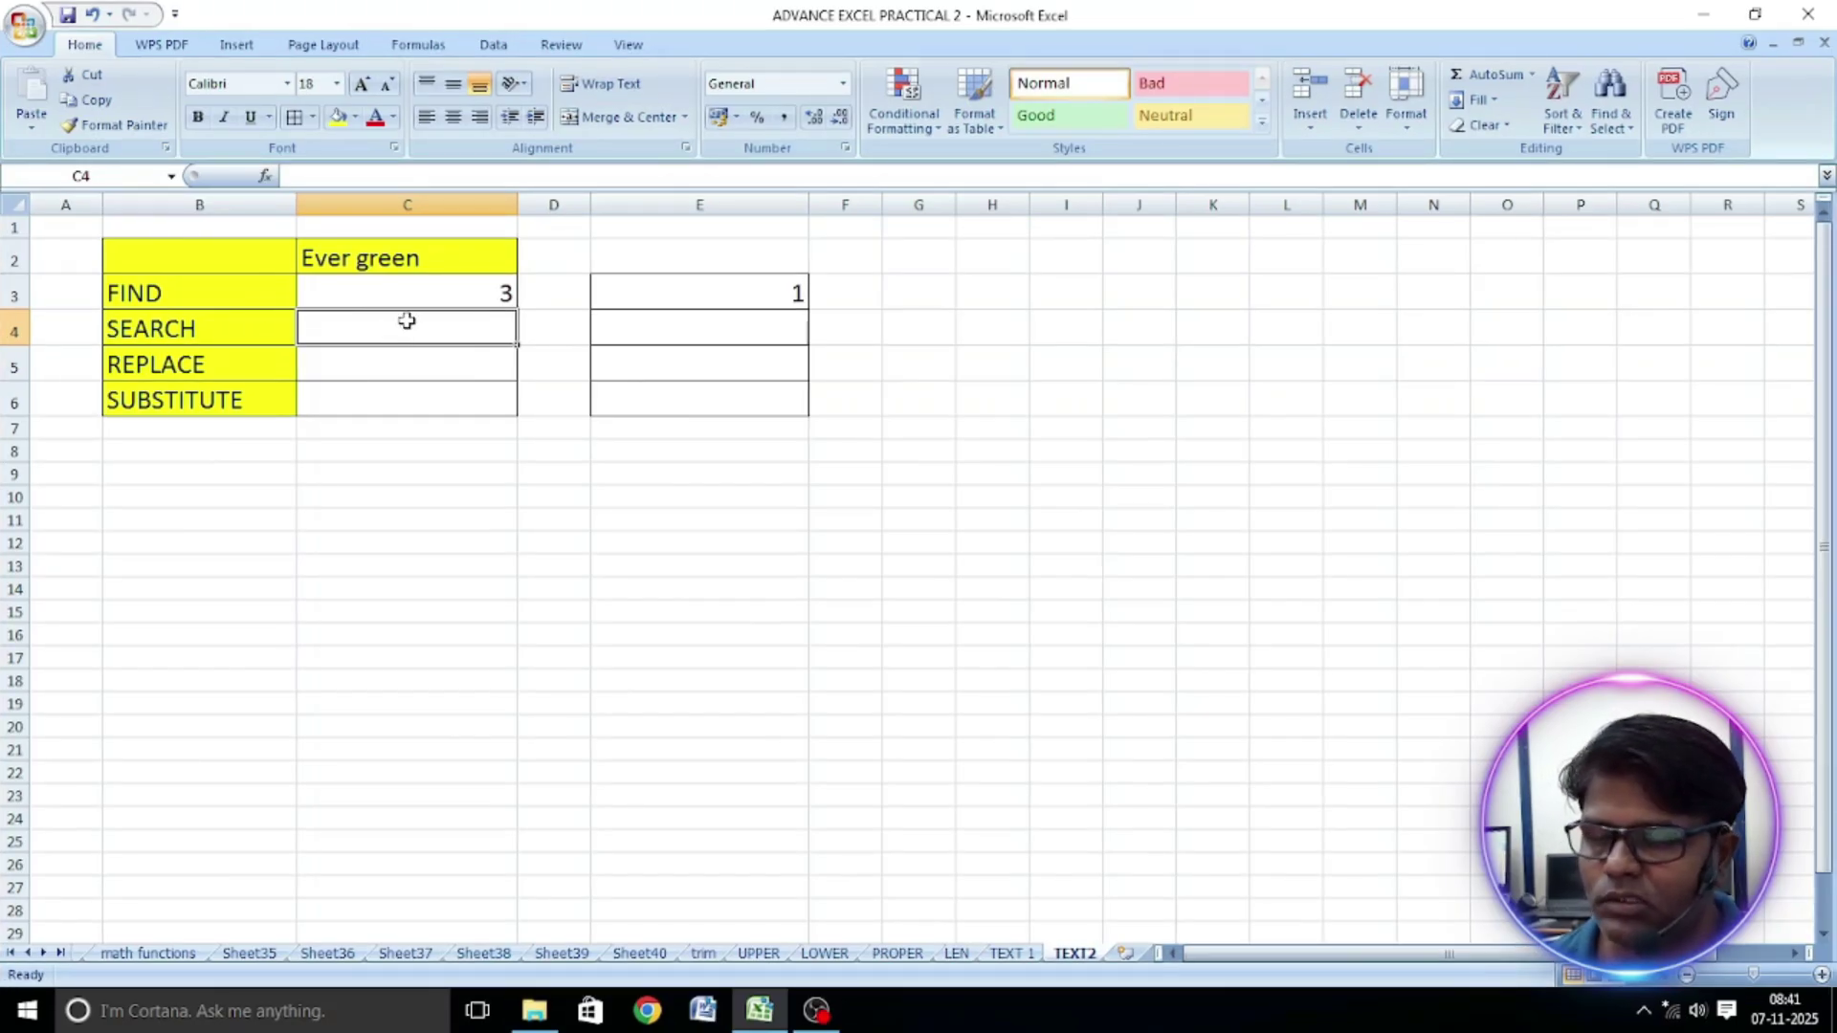
{"action": "left_click", "coordinate": [203, 329]}
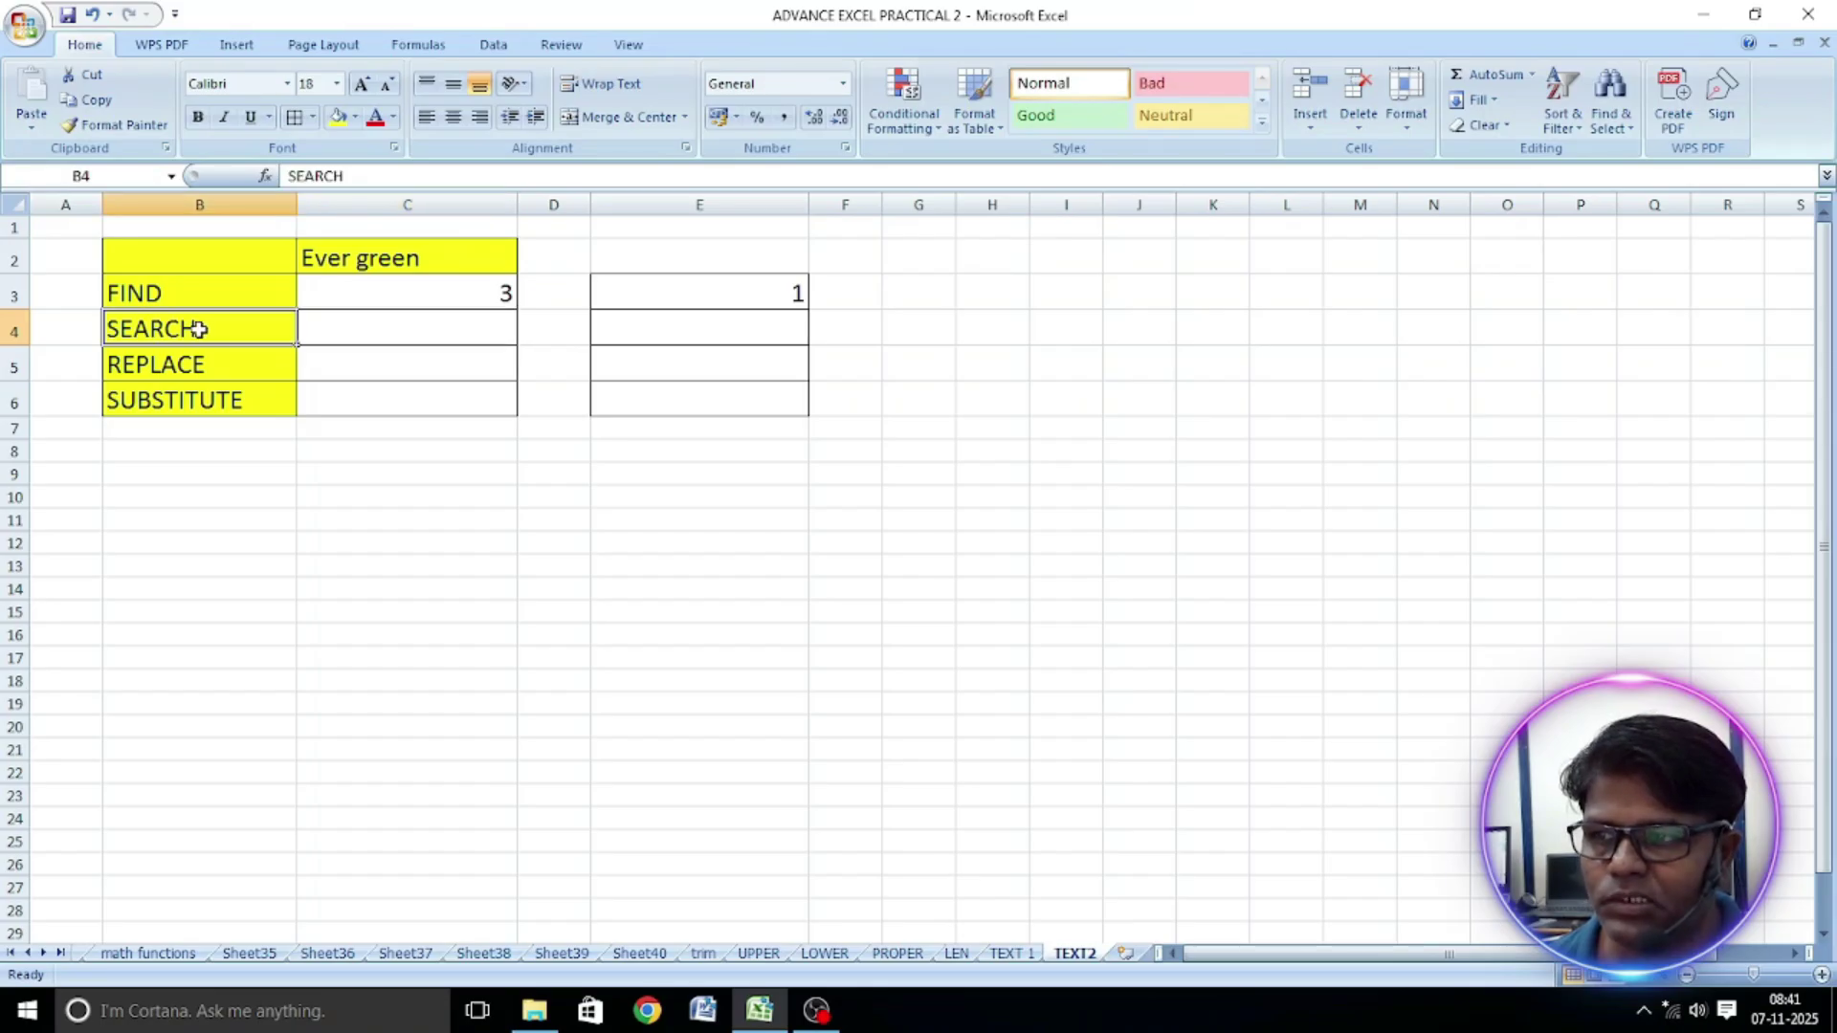
{"action": "left_click", "coordinate": [350, 335]}
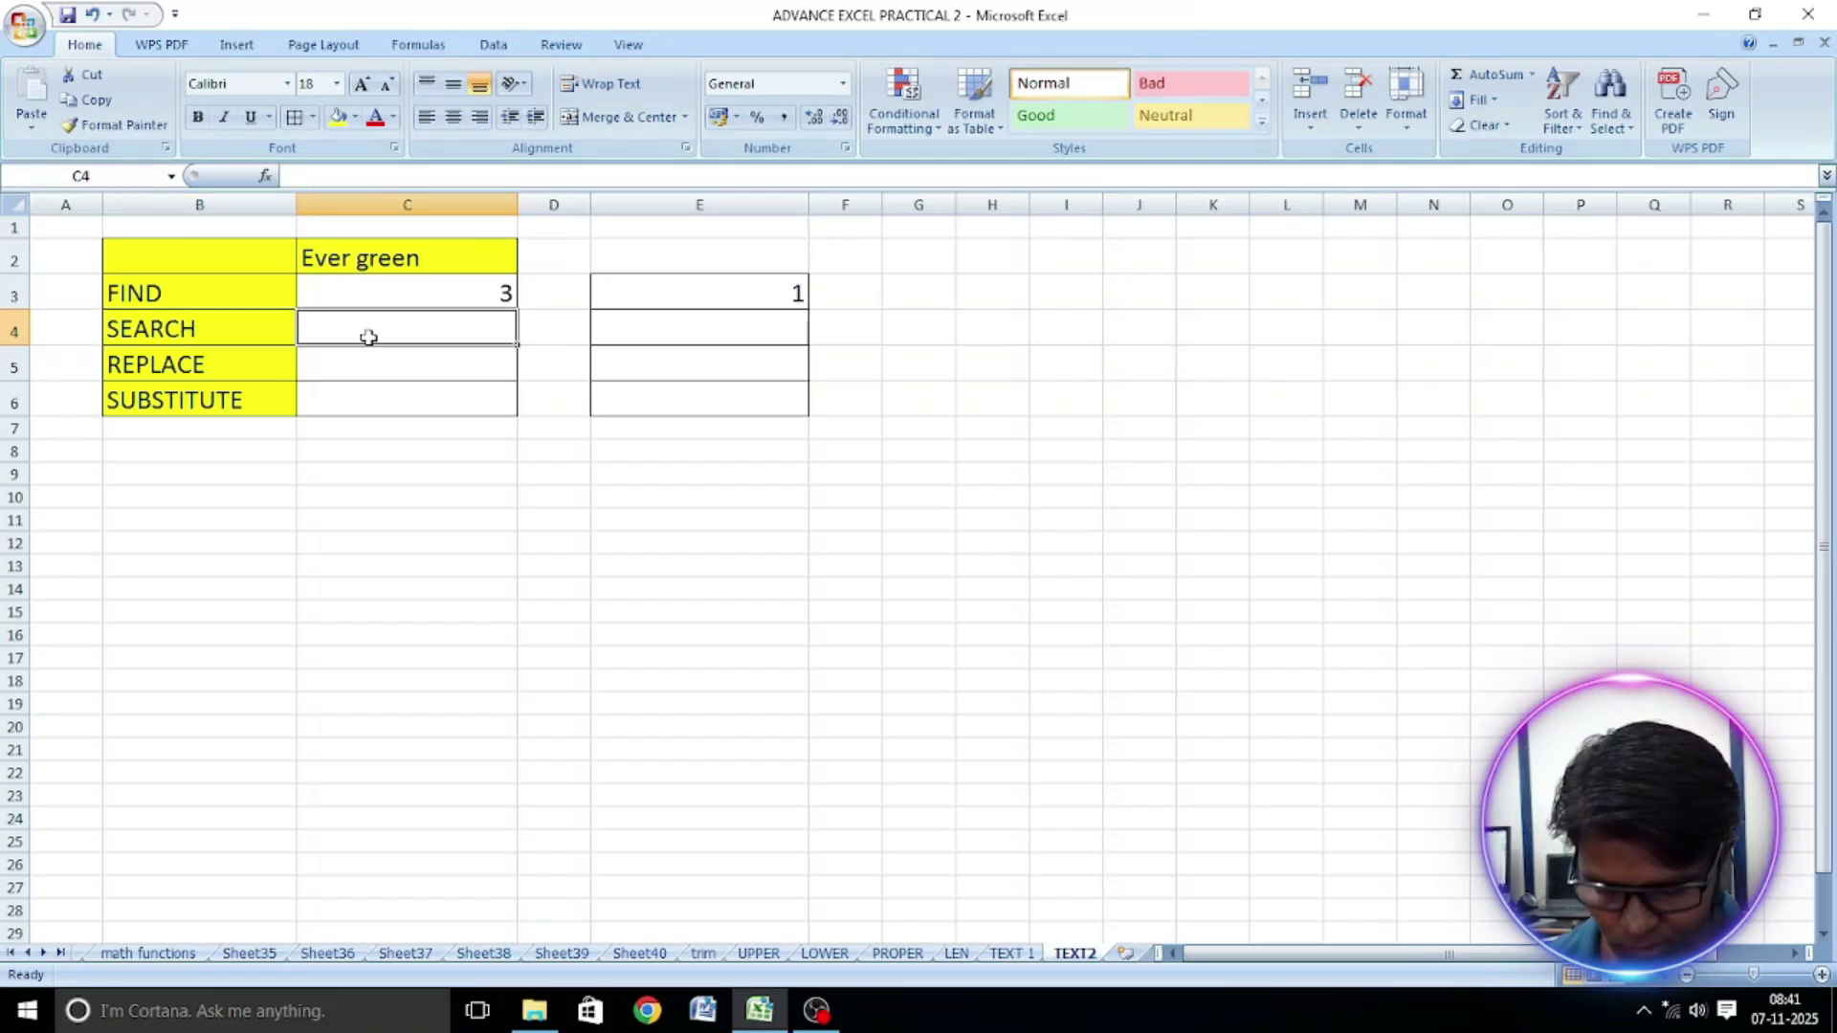
{"action": "type", "text": "=ser"}
{"action": "key", "text": "BackSpace"}
{"action": "type", "text": "ac"}
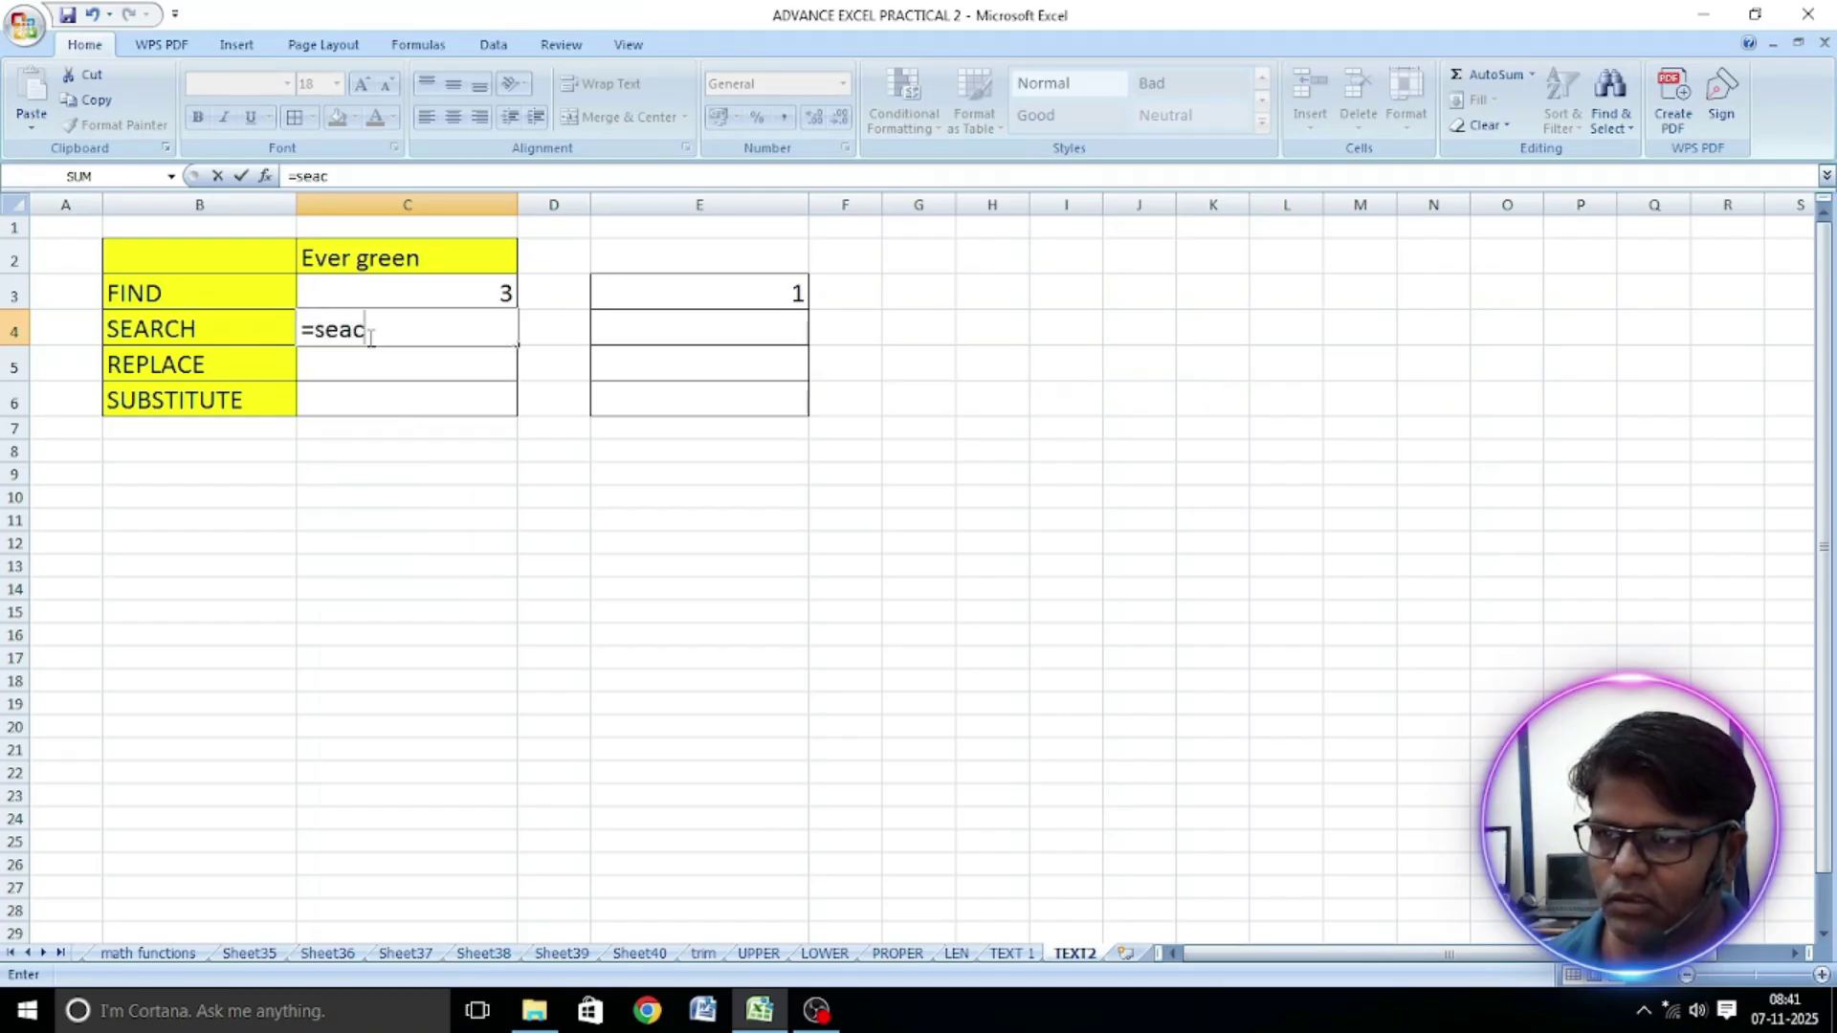
{"action": "key", "text": "BackSpace"}
{"action": "type", "text": "rch"}
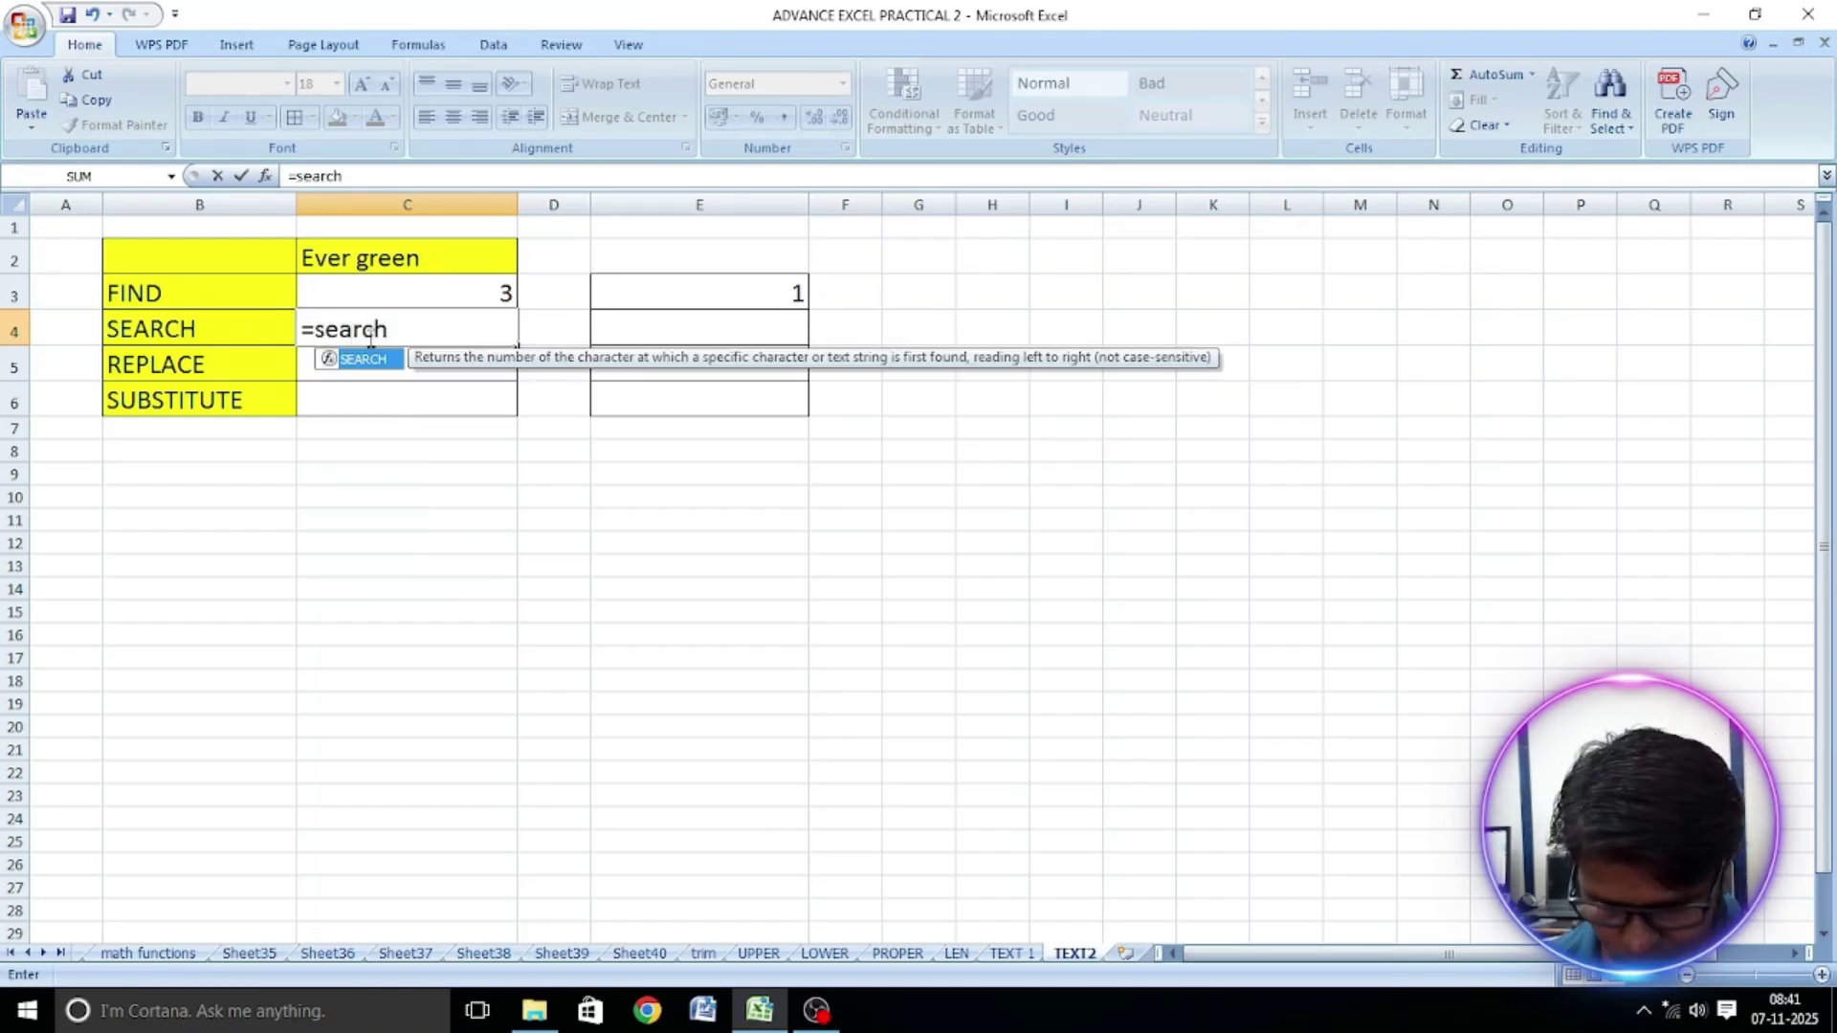
{"action": "type", "text": "("}
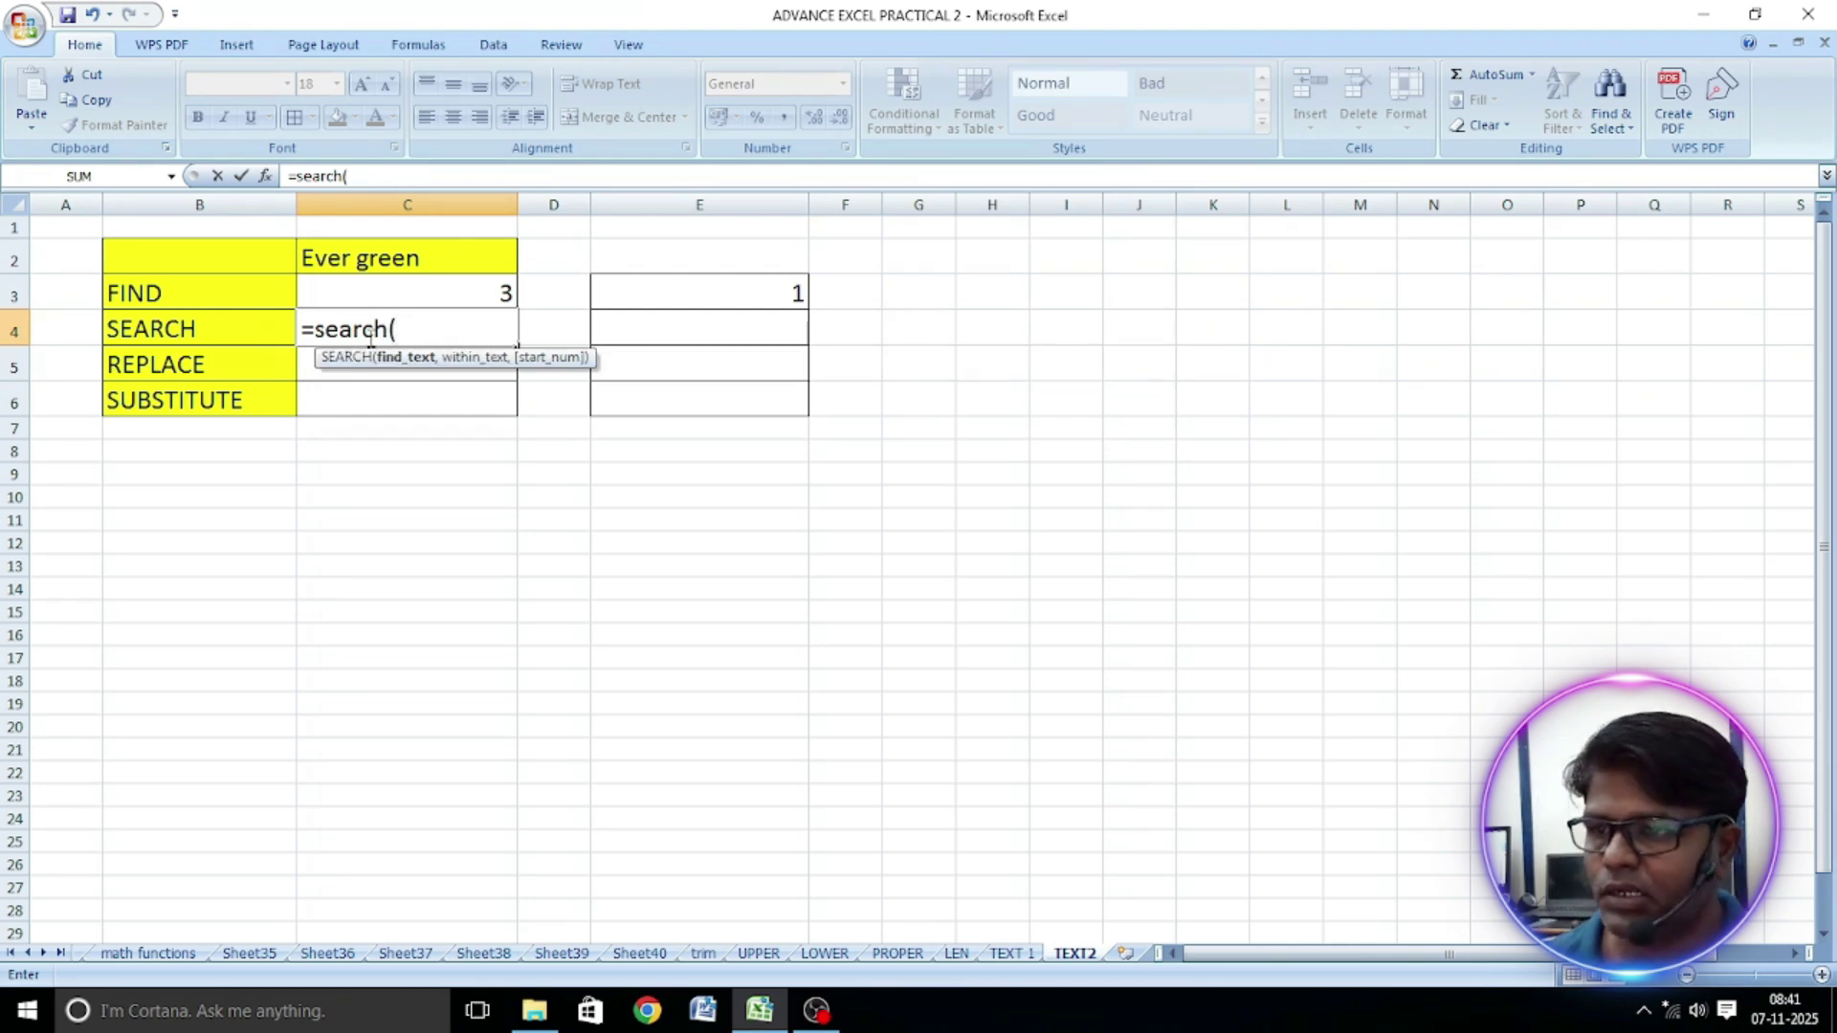
{"action": "type", "text": "\""}
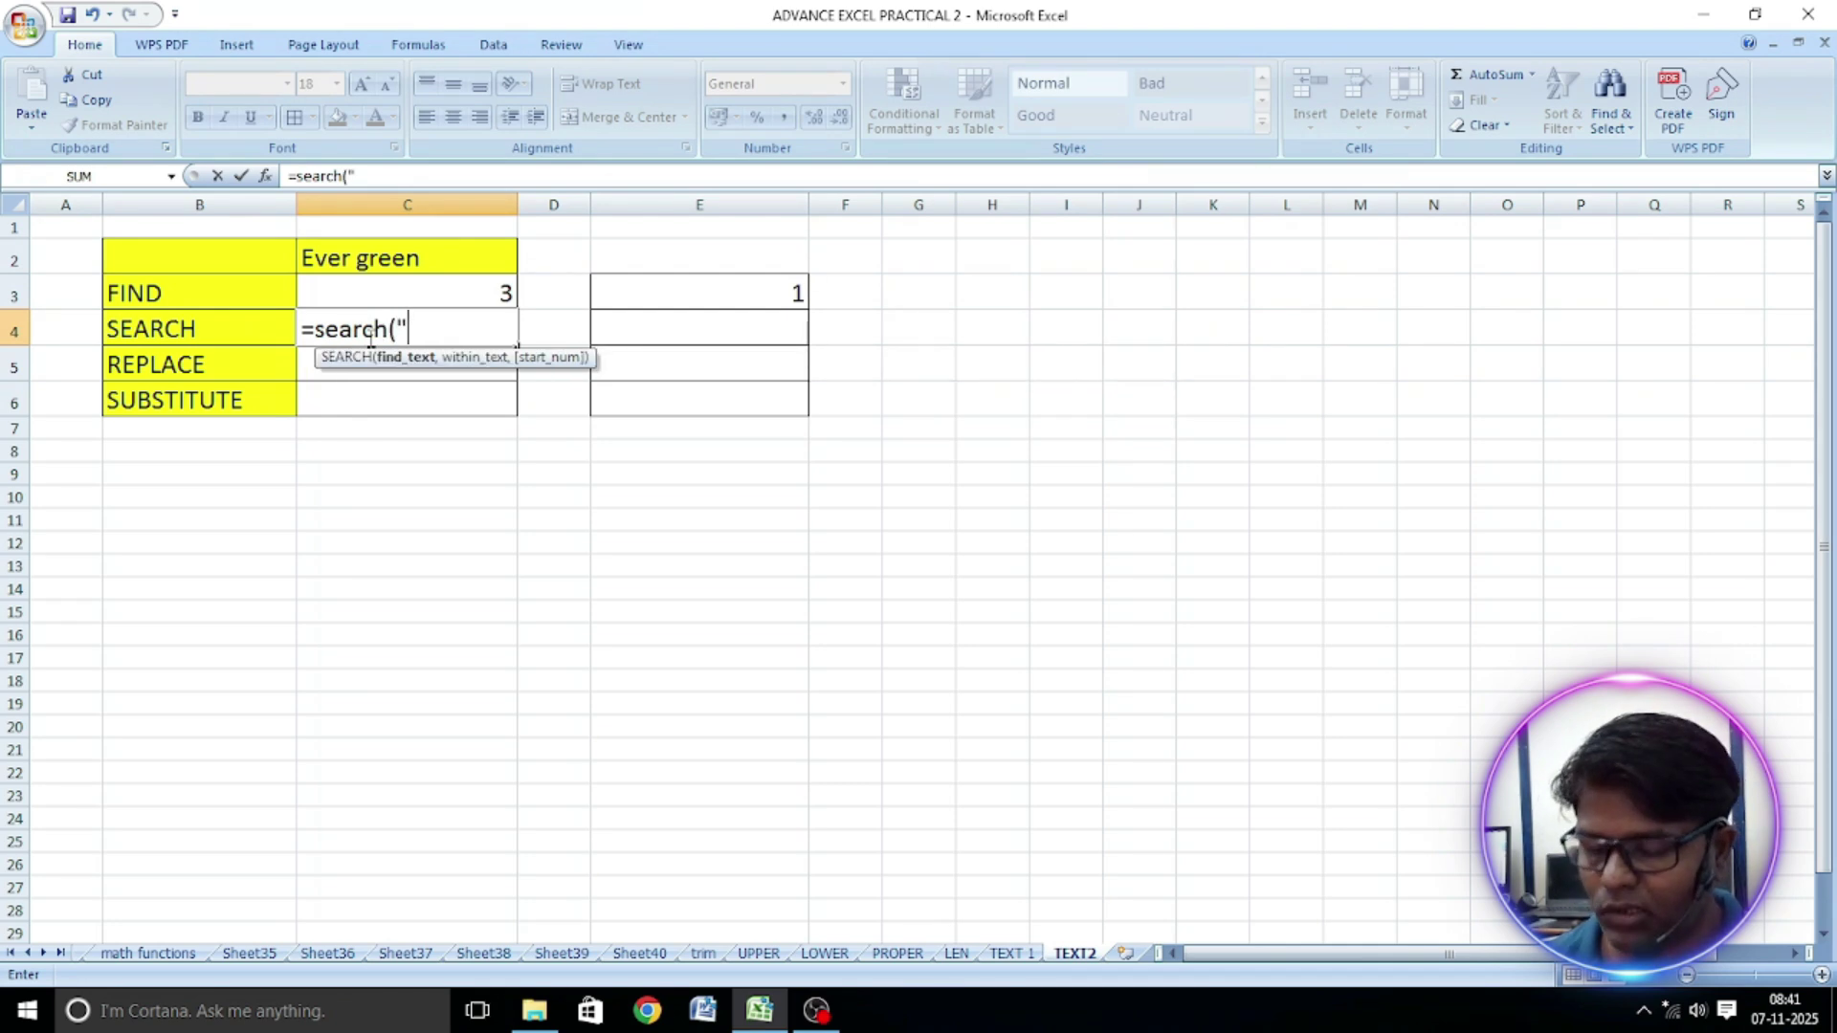
{"action": "type", "text": "e"}
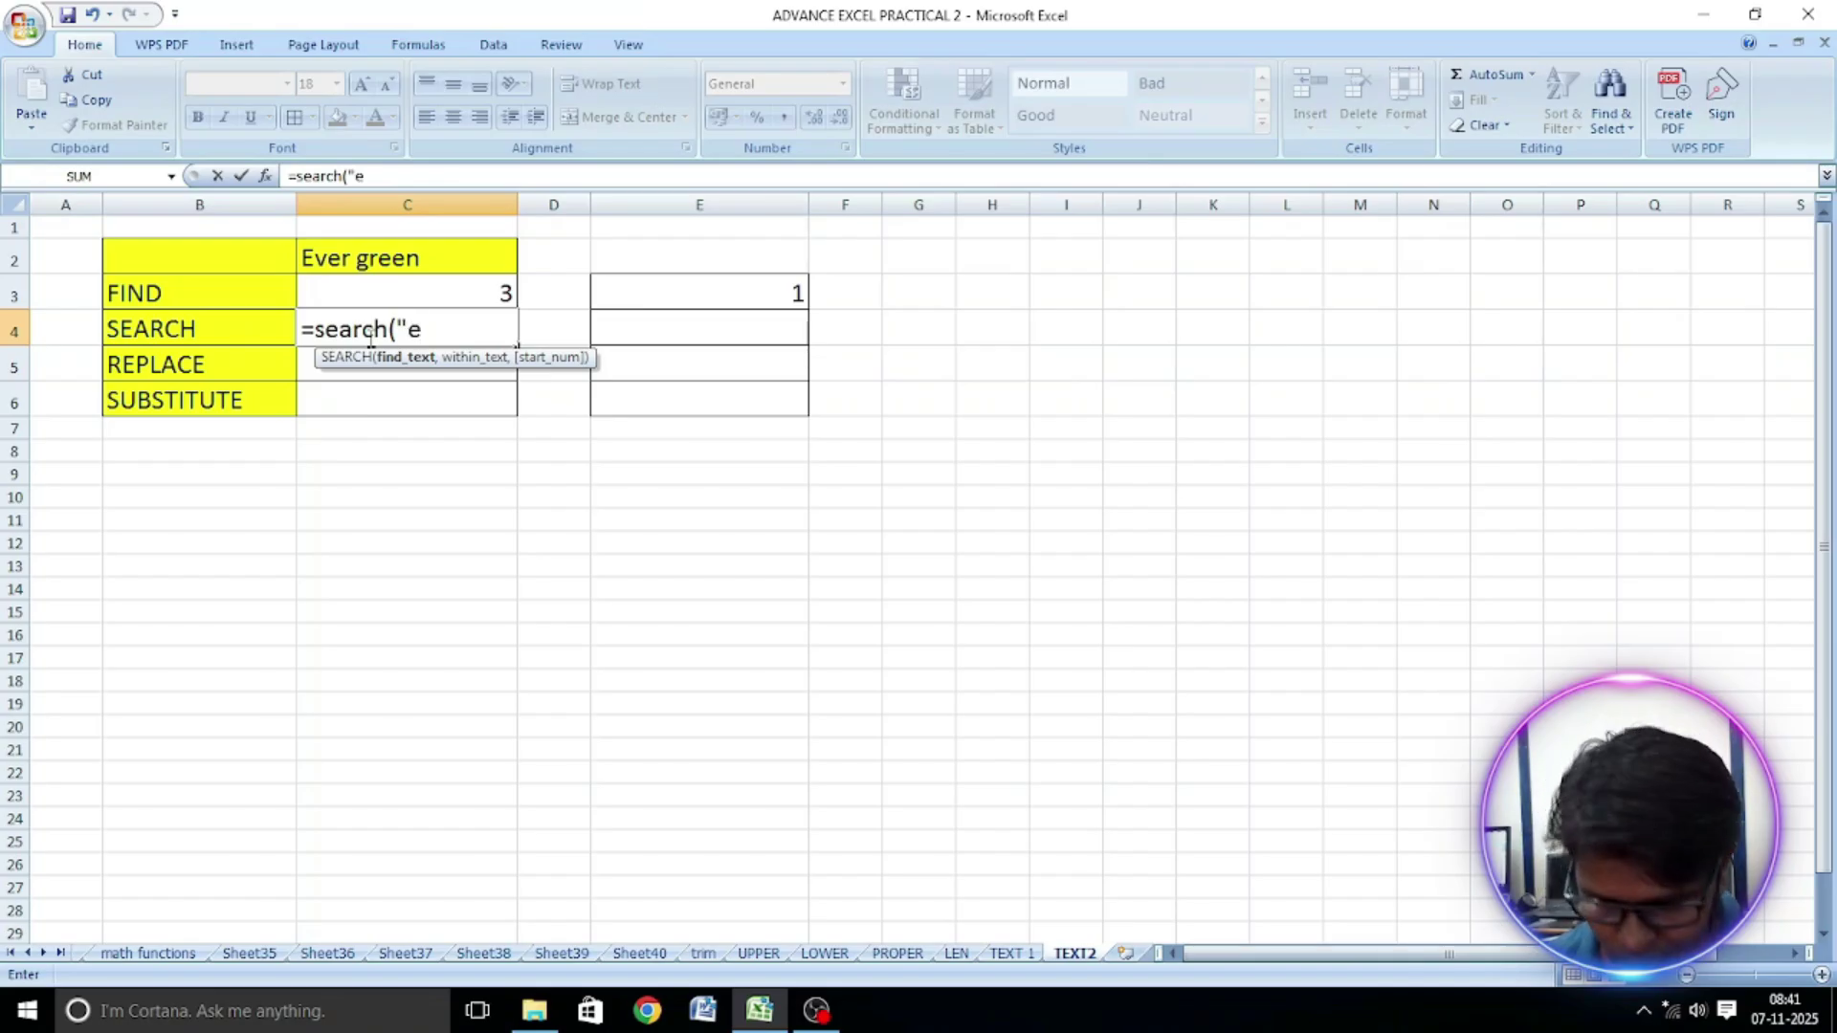
{"action": "type", "text": "\""}
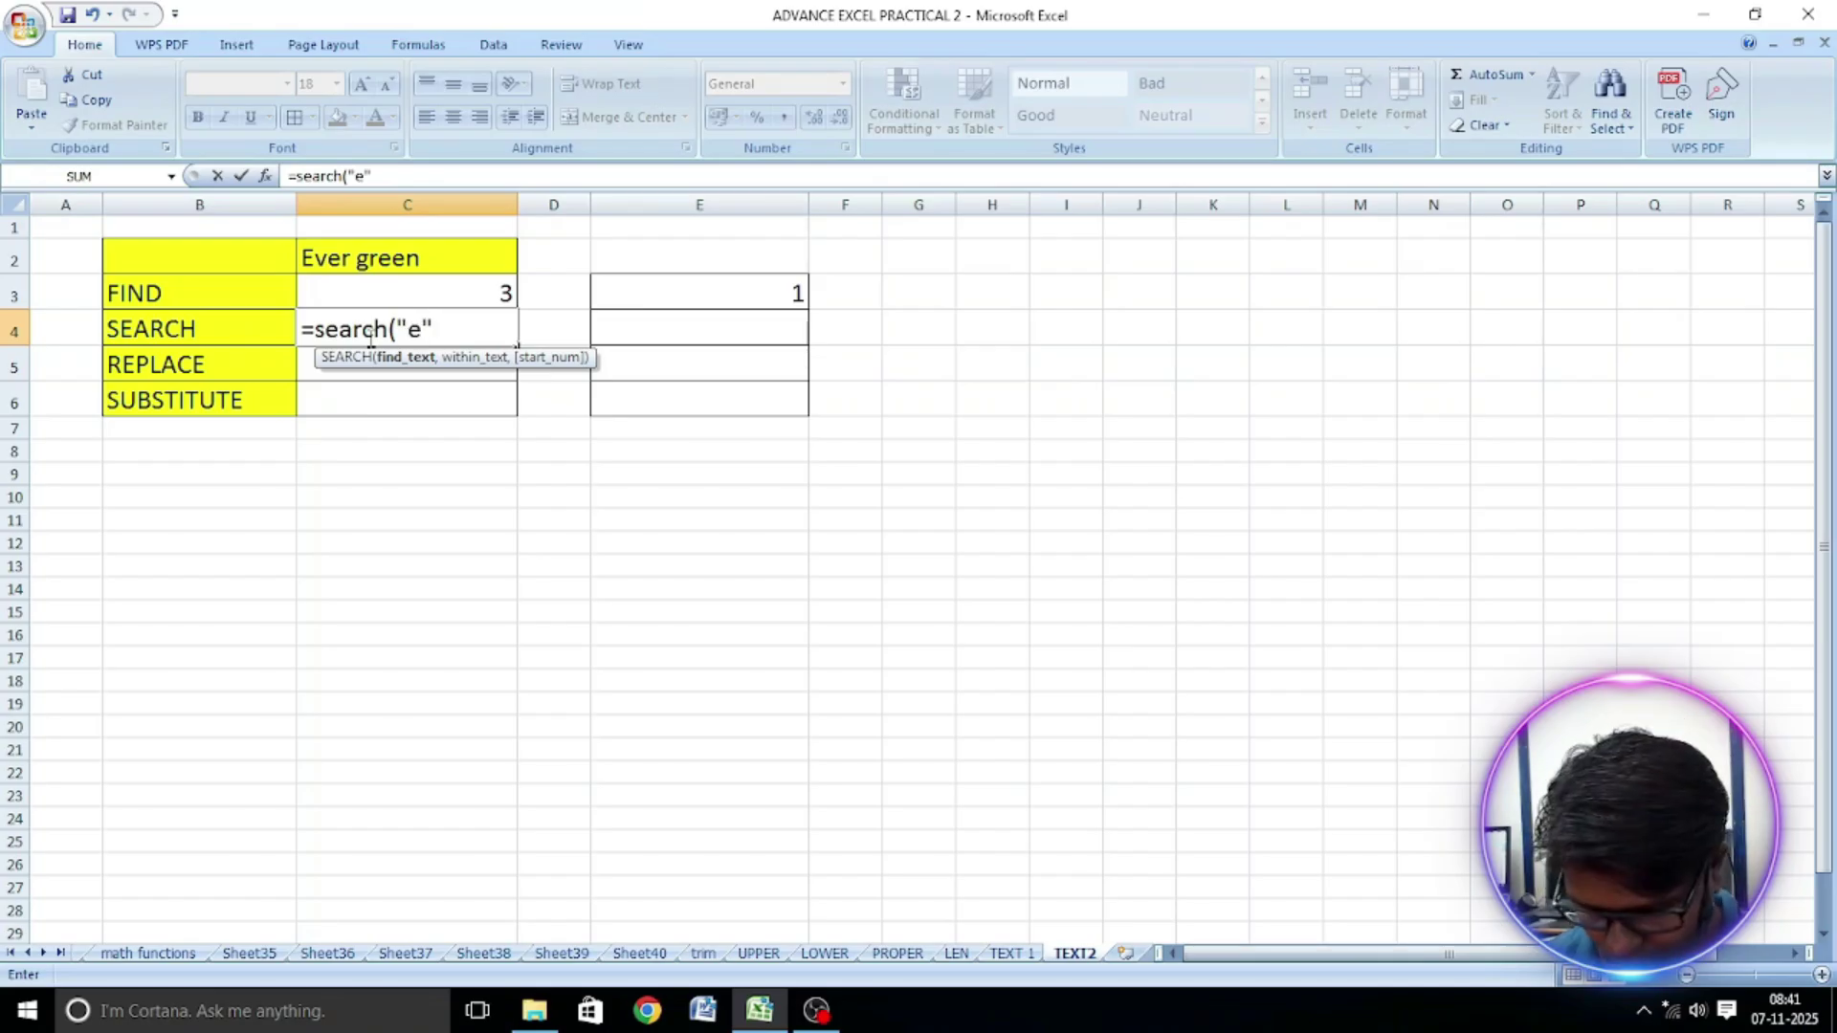
{"action": "type", "text": ","}
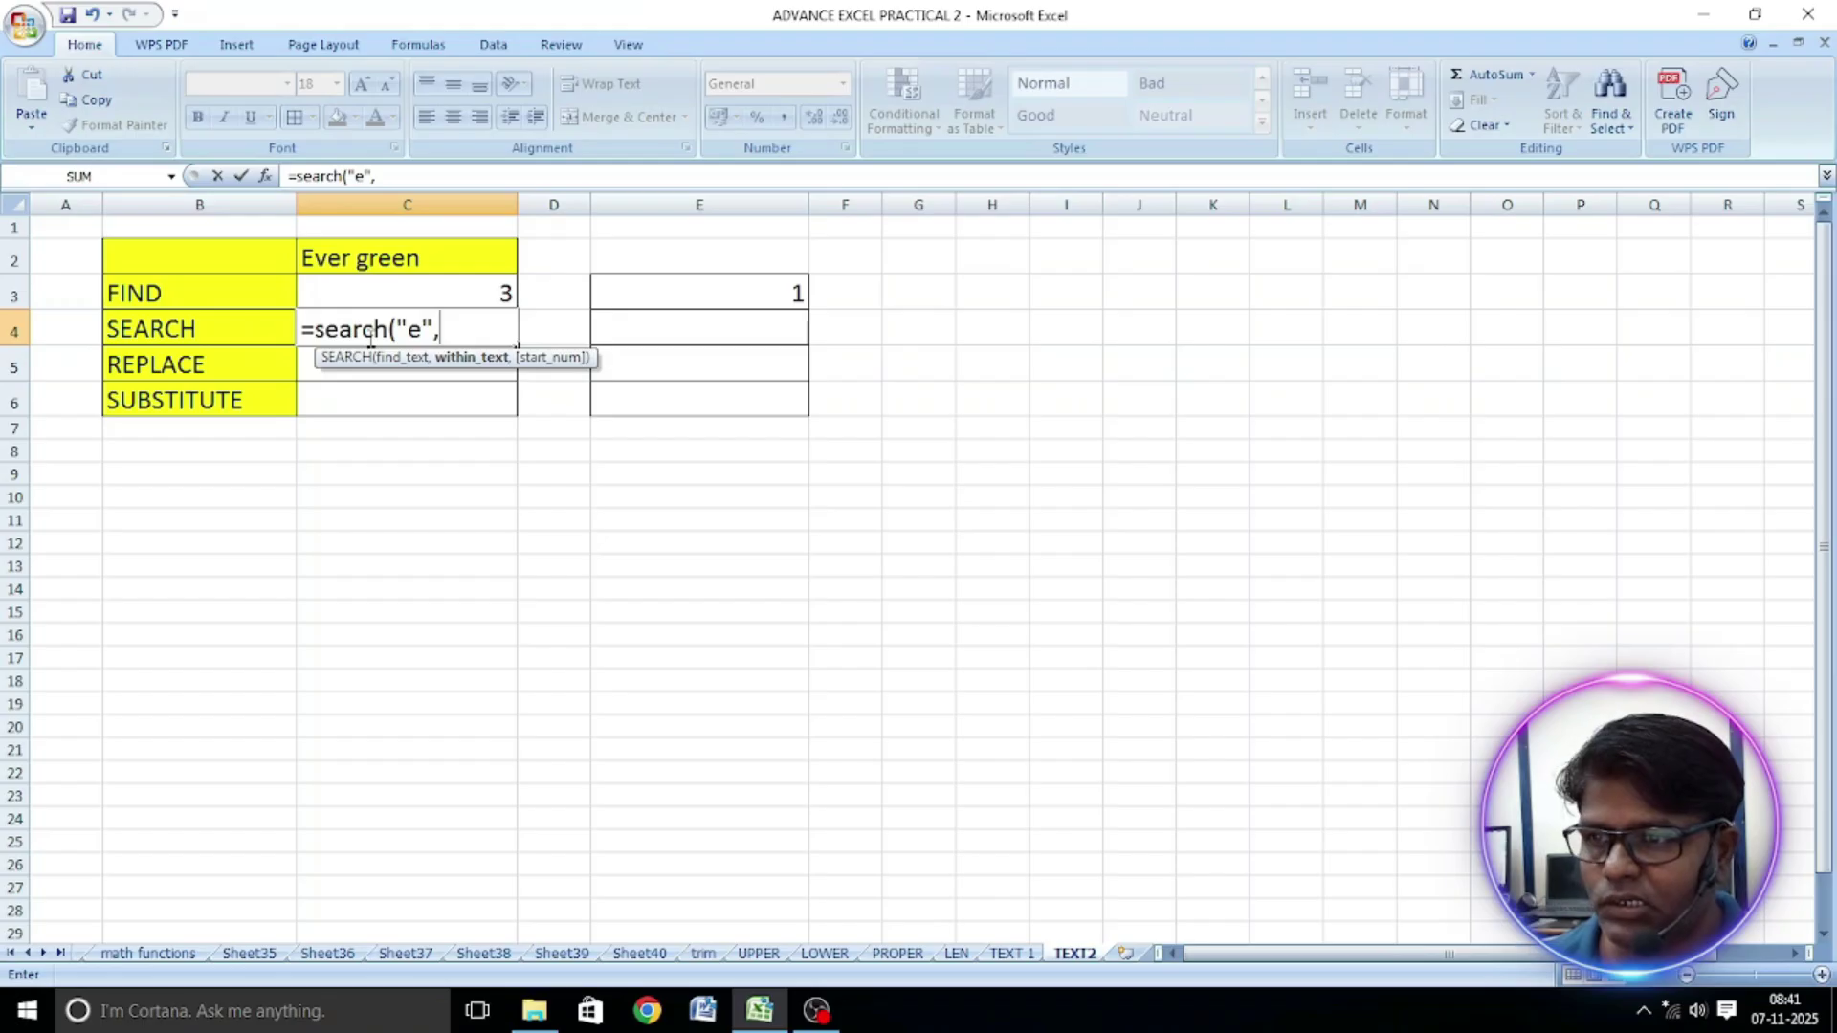
{"action": "left_click", "coordinate": [364, 260]}
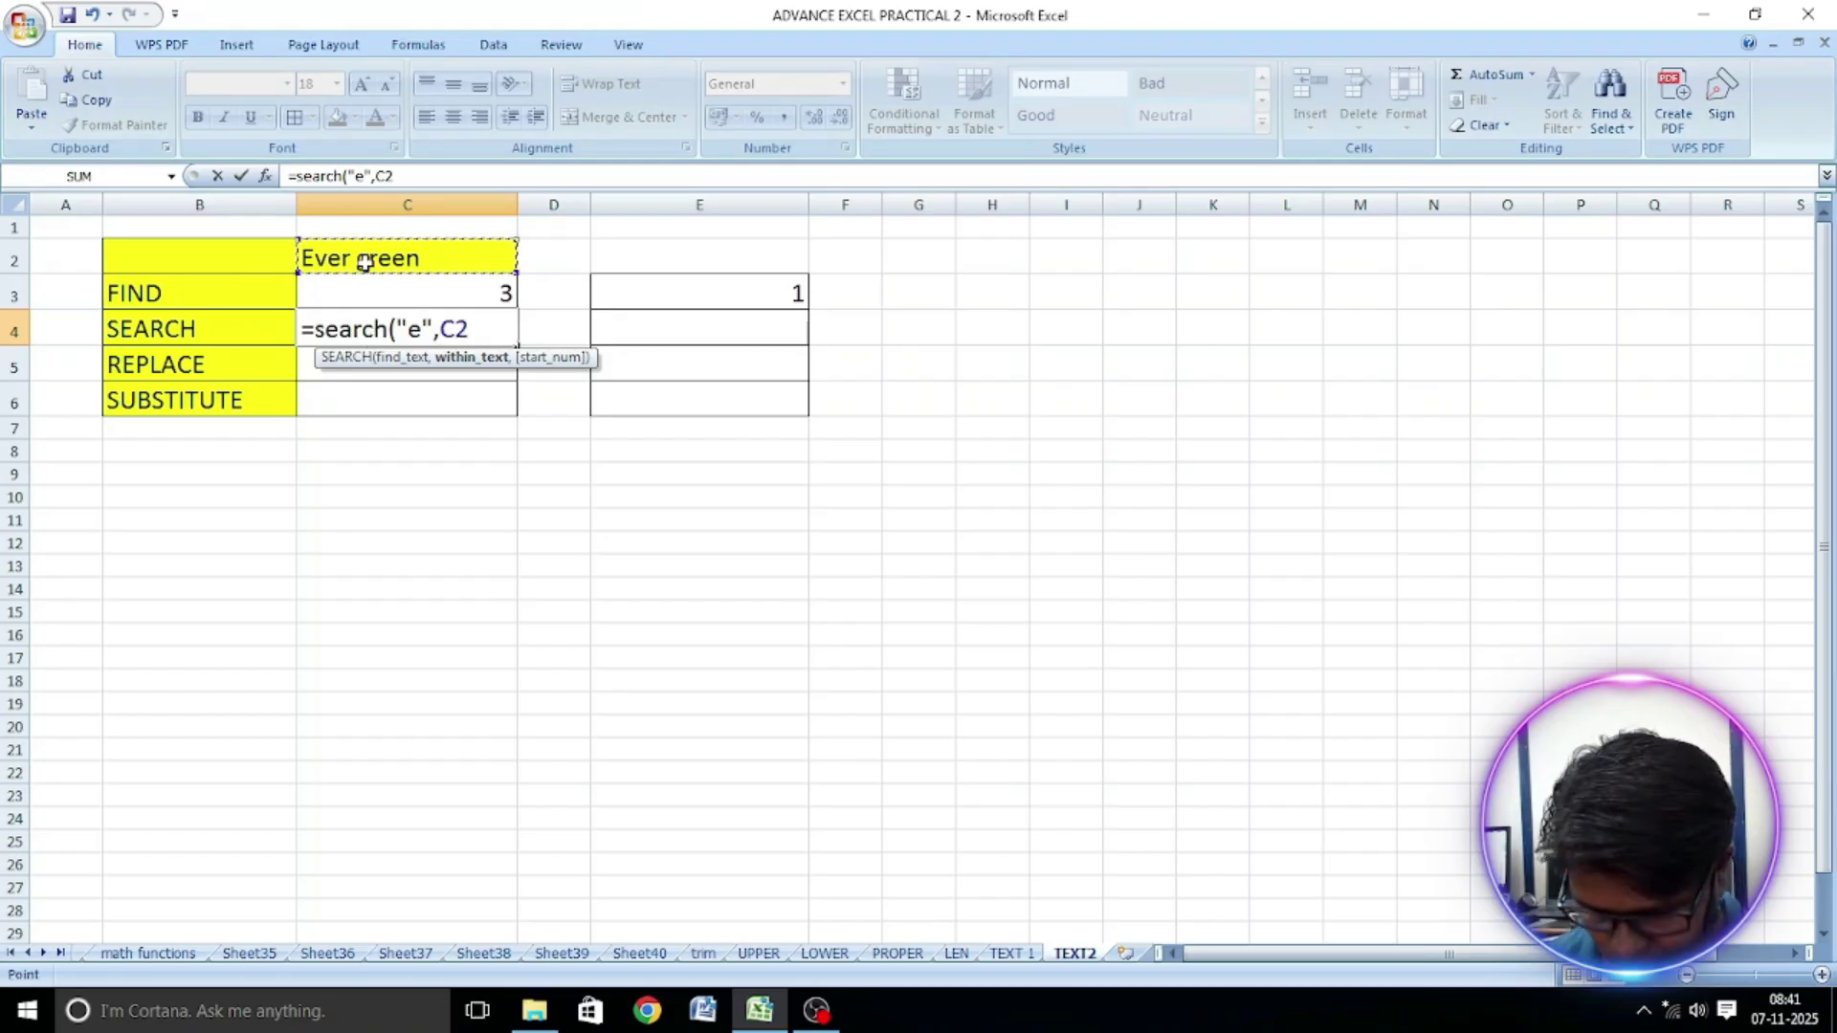
{"action": "type", "text": ","}
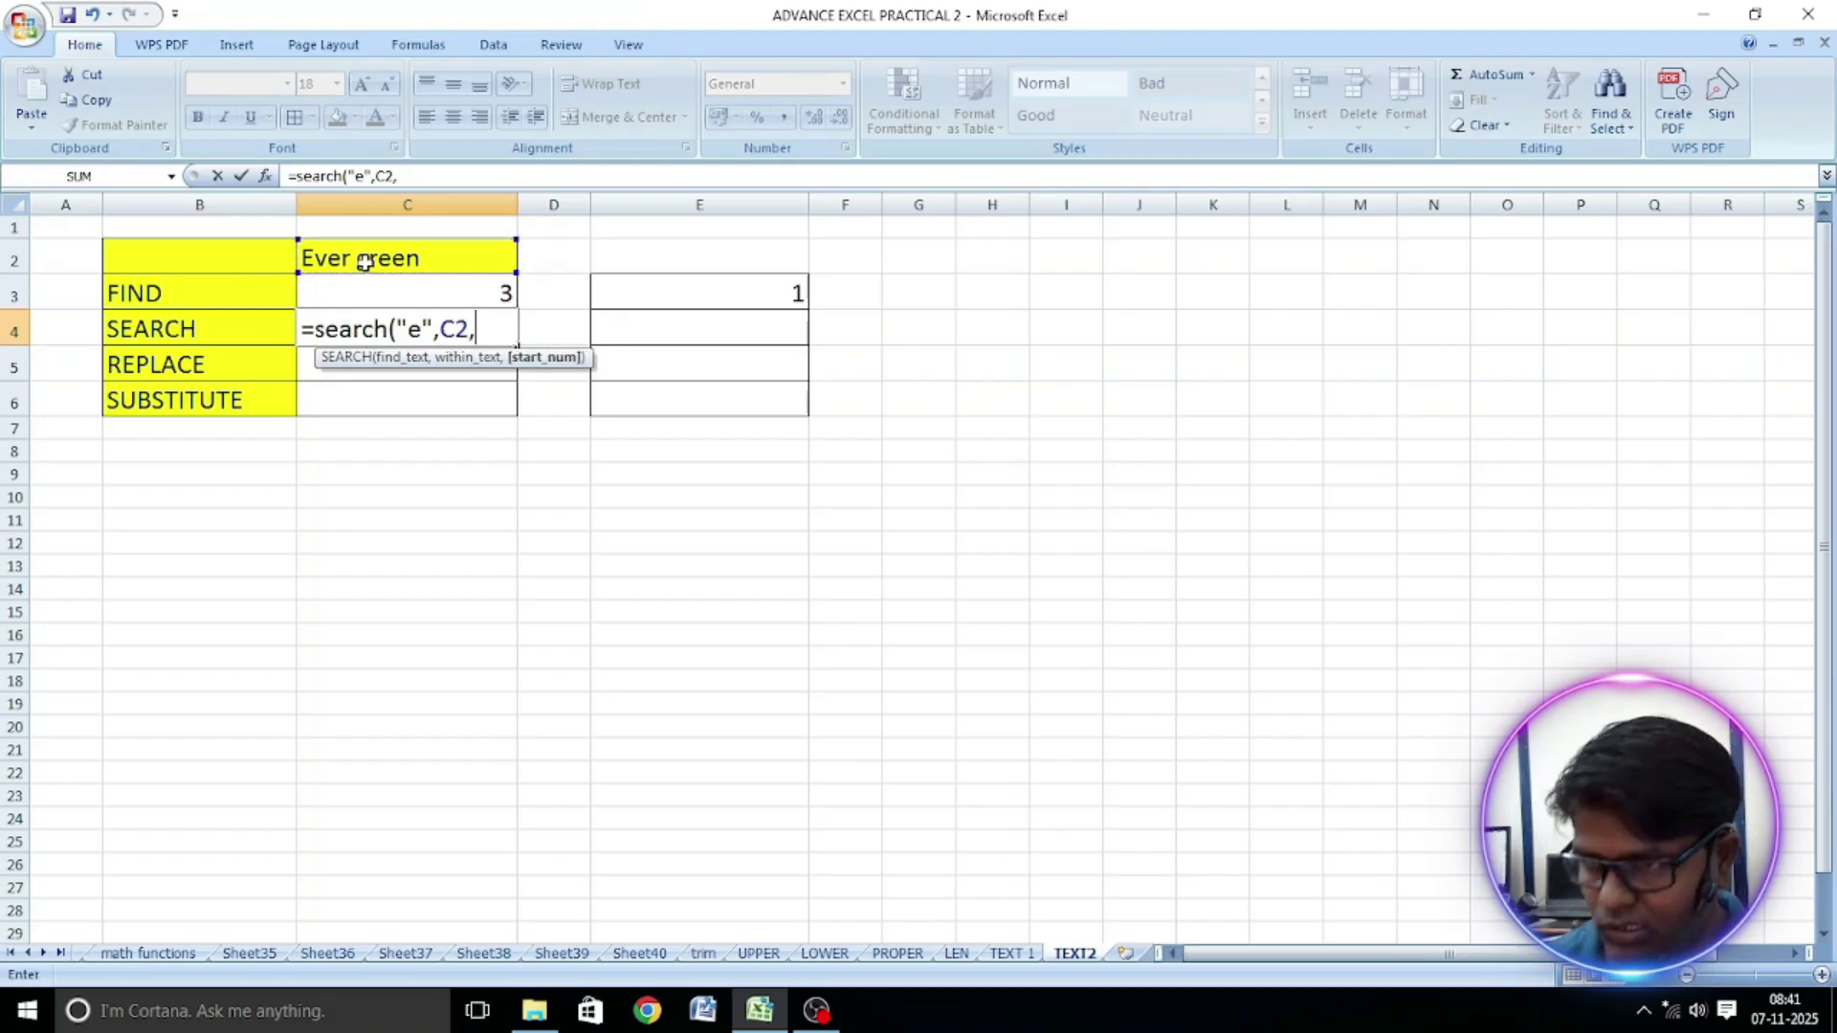
{"action": "type", "text": "1)"}
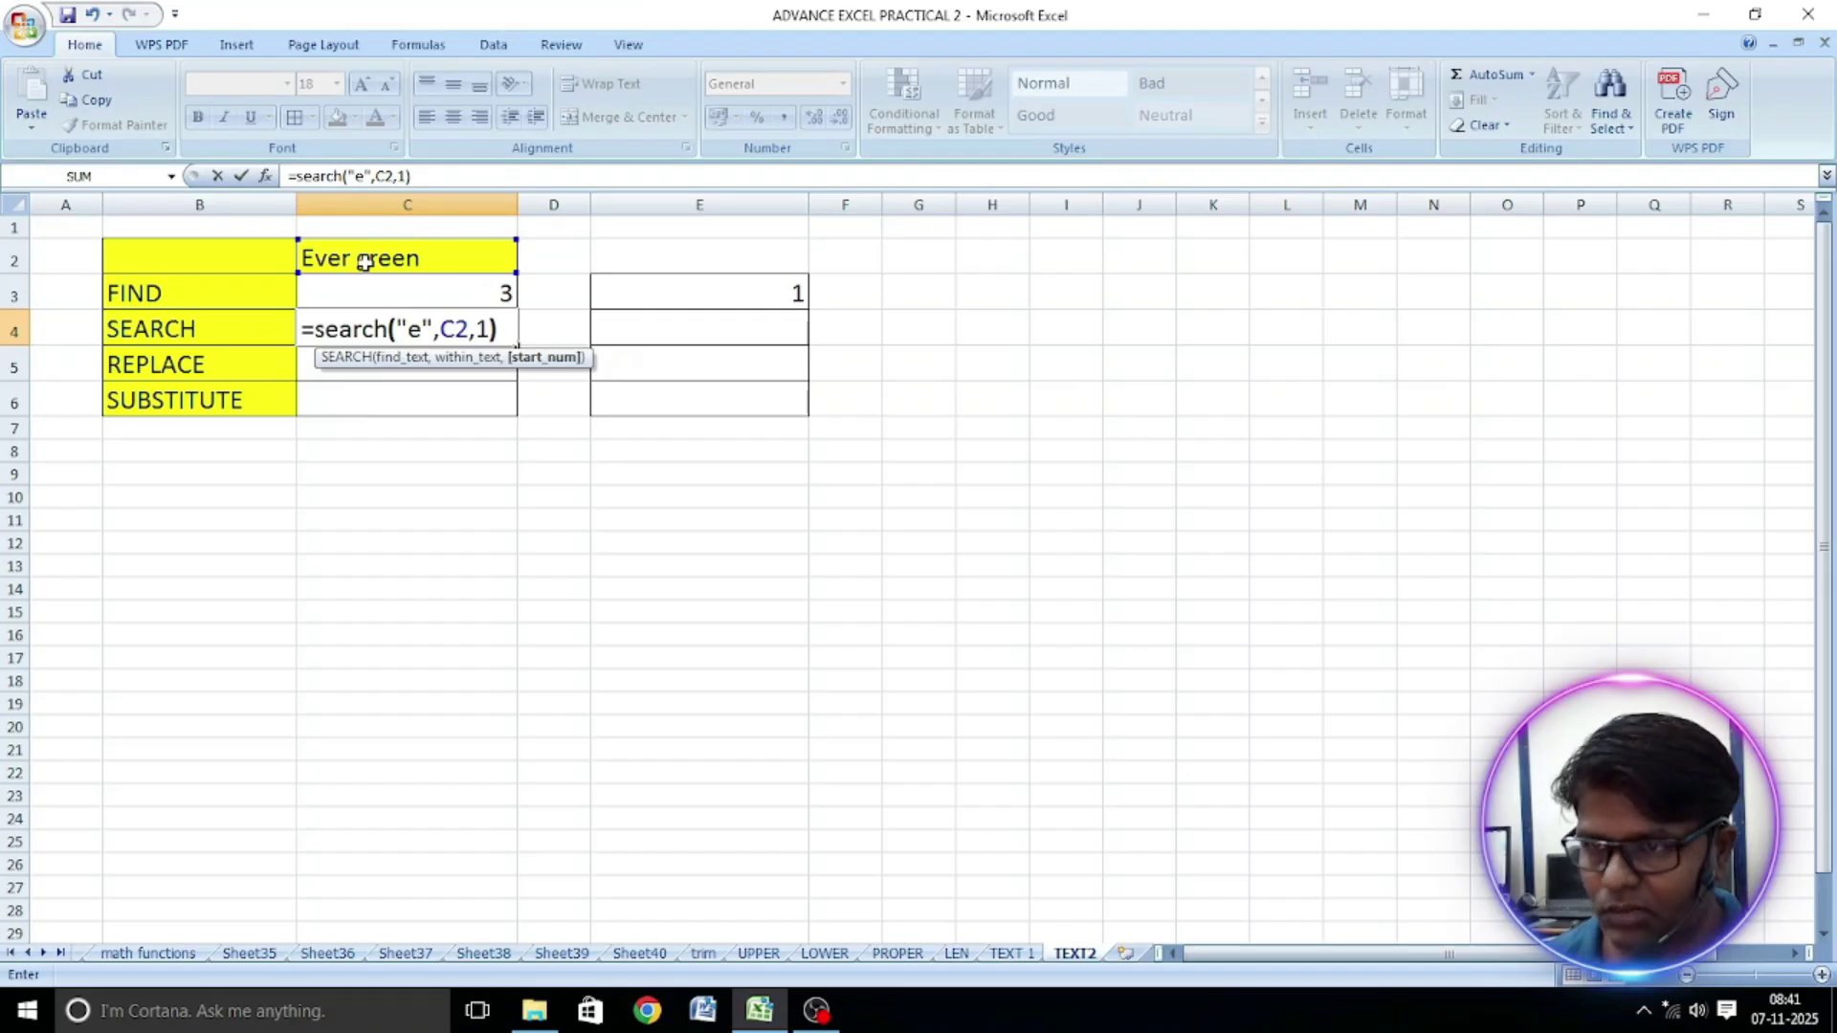
{"action": "key", "text": "Return"}
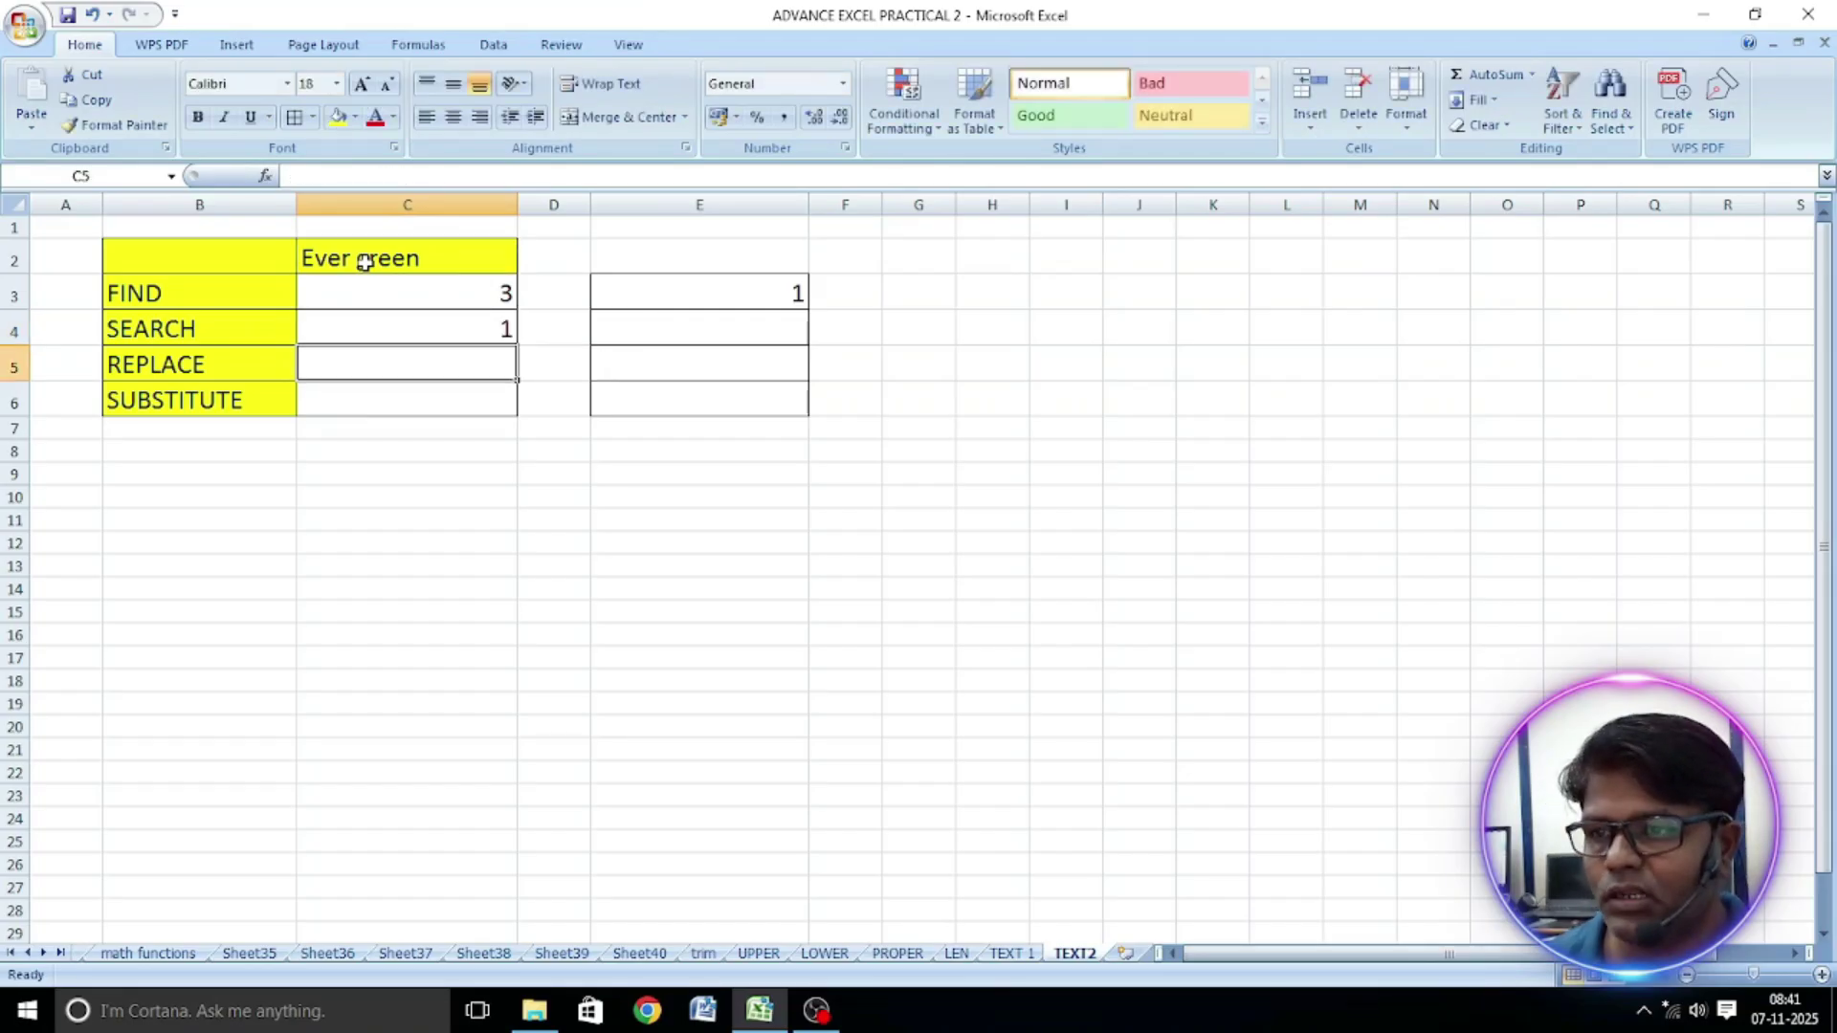
{"action": "left_click", "coordinate": [419, 322]}
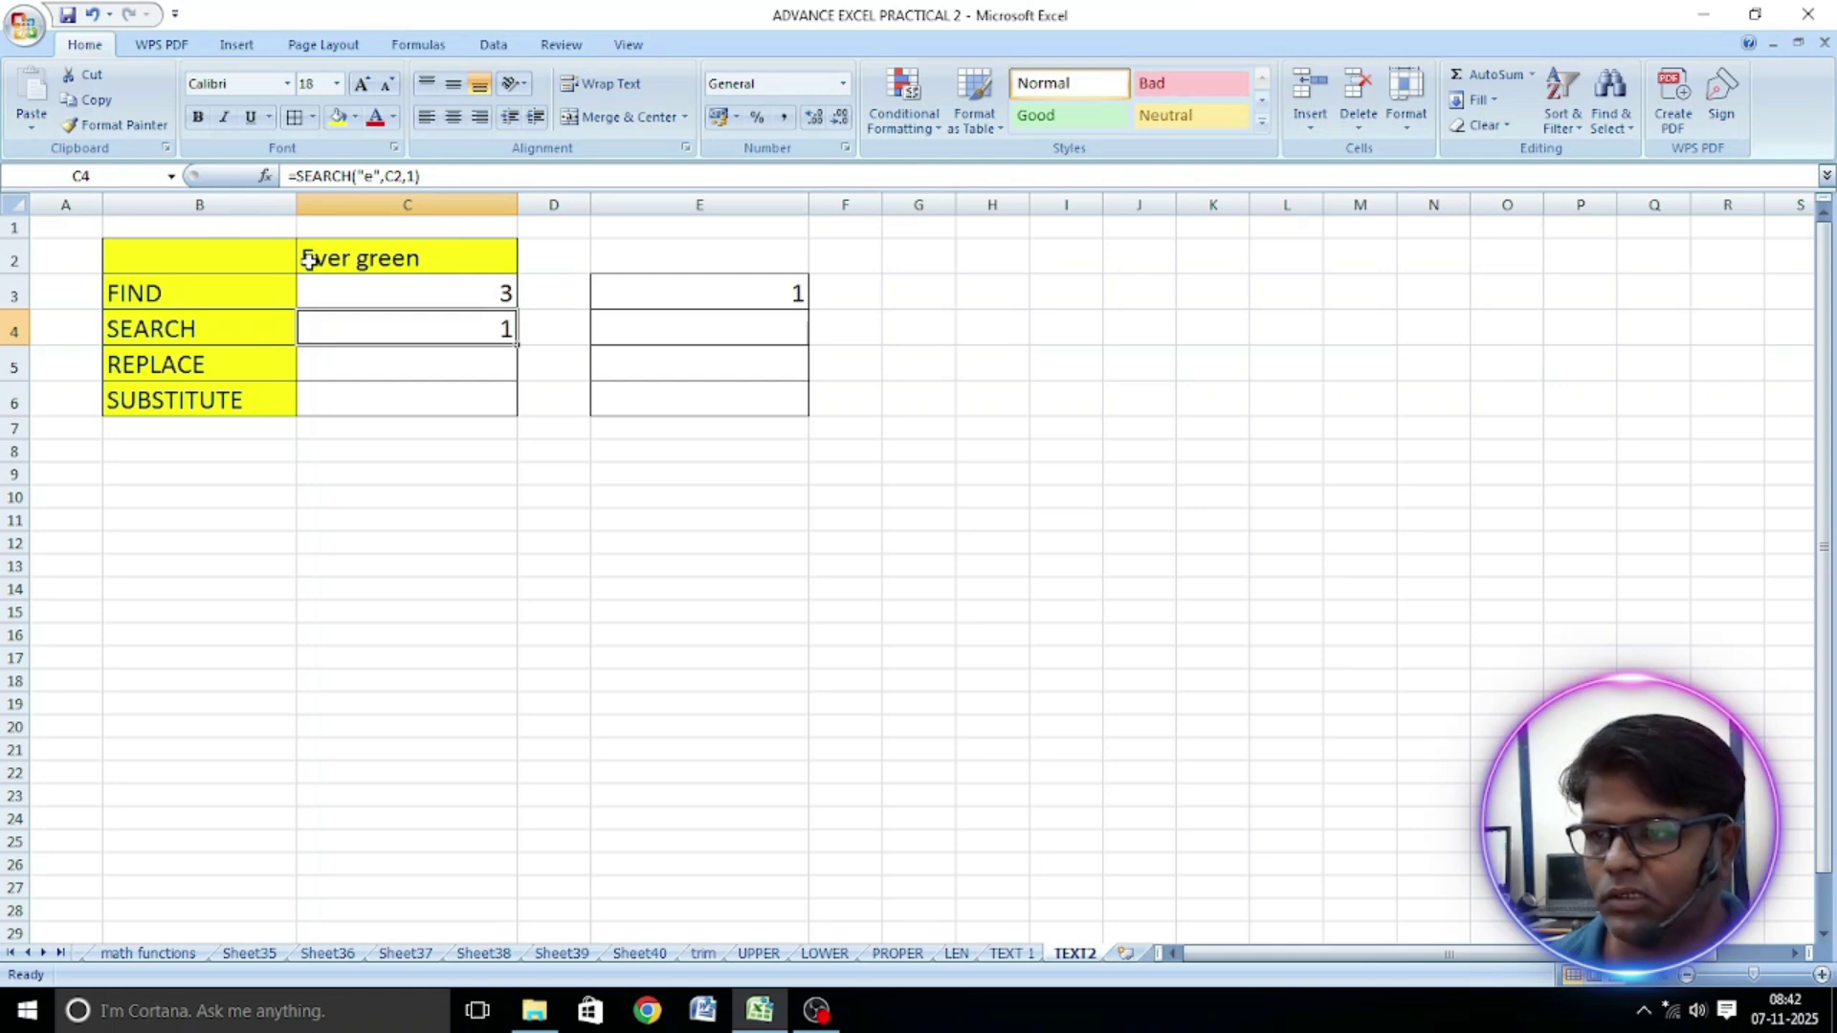
Enter =SEARCH("E",C2,1) in cell E4 to search the same text for the uppercase "E"
{"action": "left_click", "coordinate": [691, 325]}
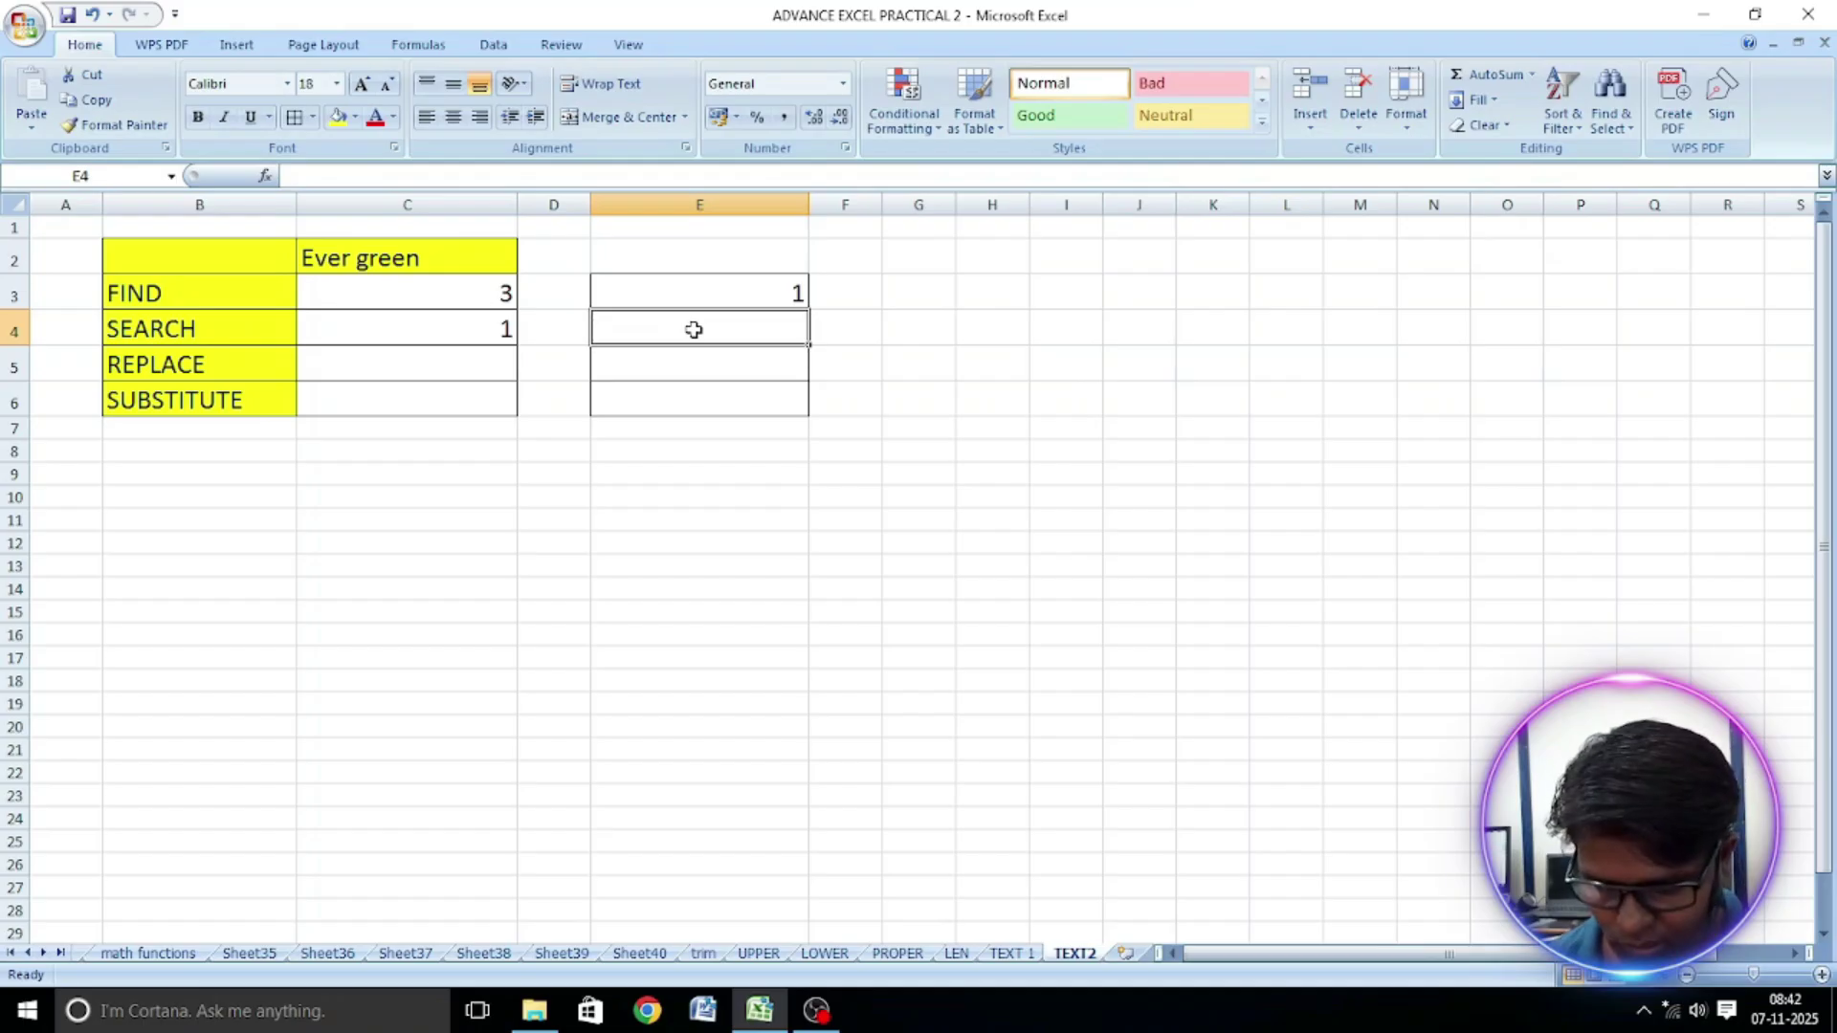
{"action": "type", "text": "="}
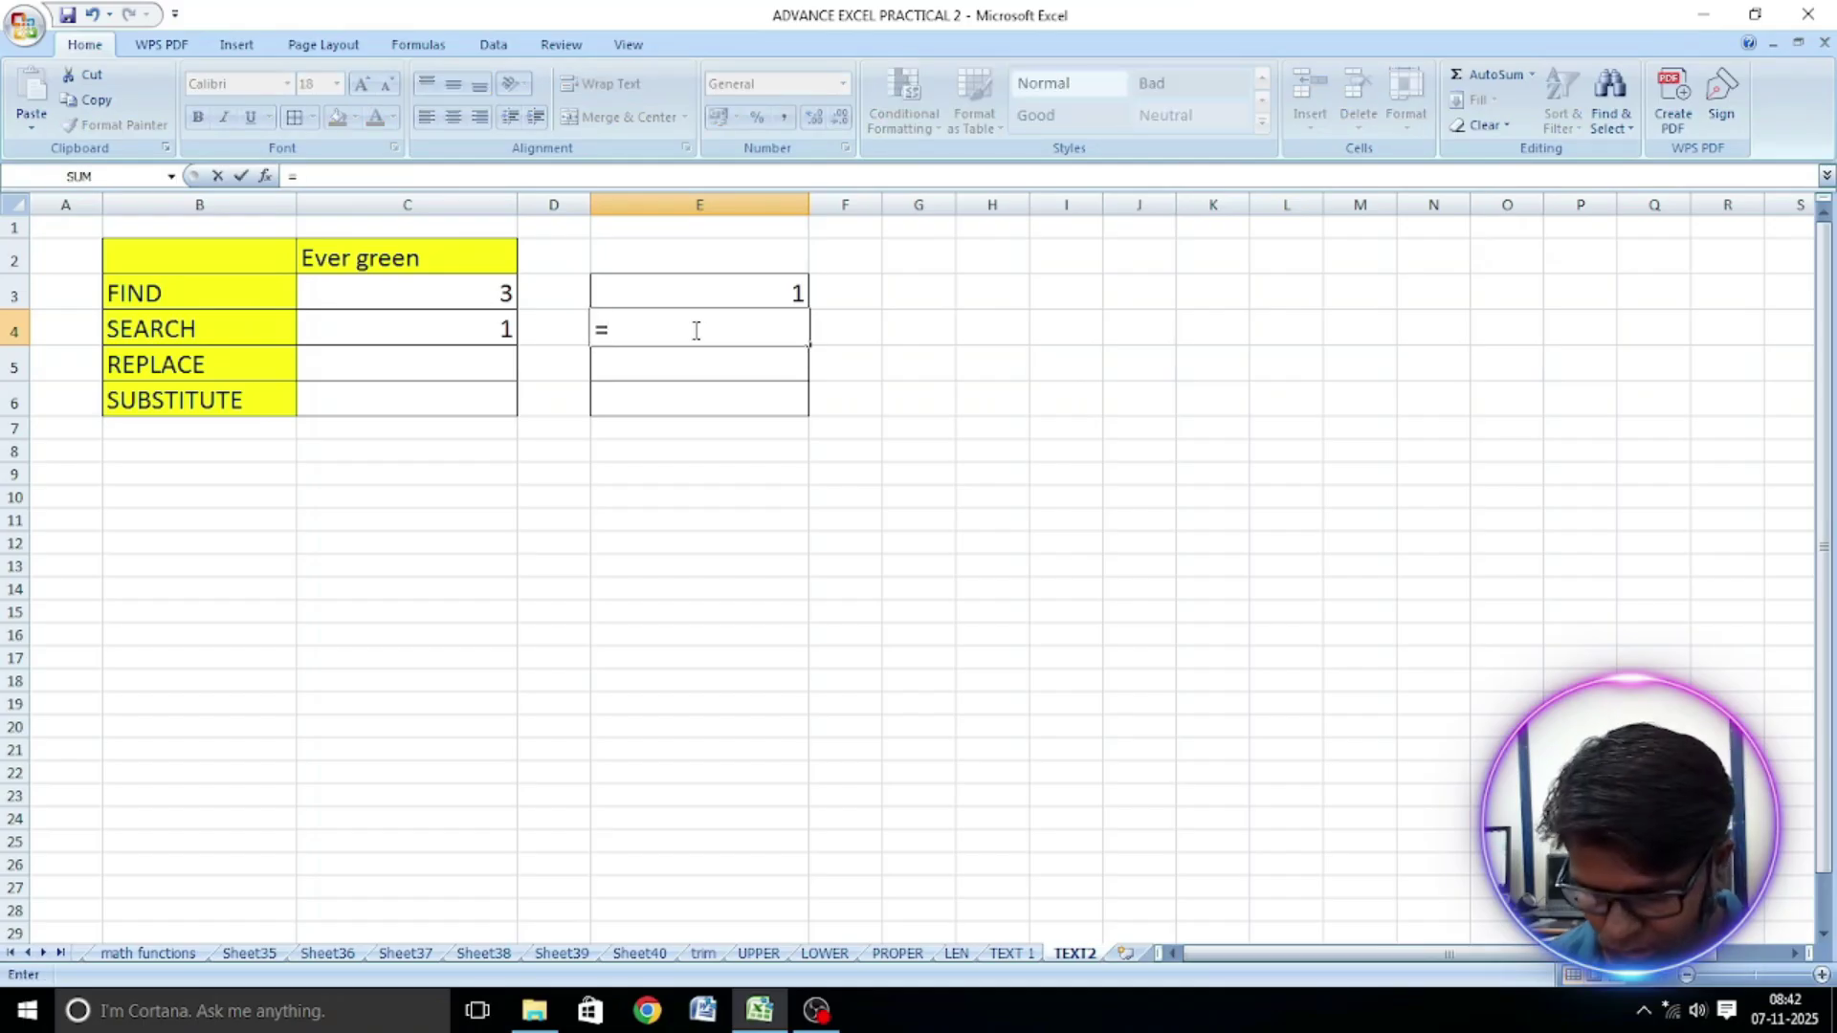
{"action": "type", "text": "sear"}
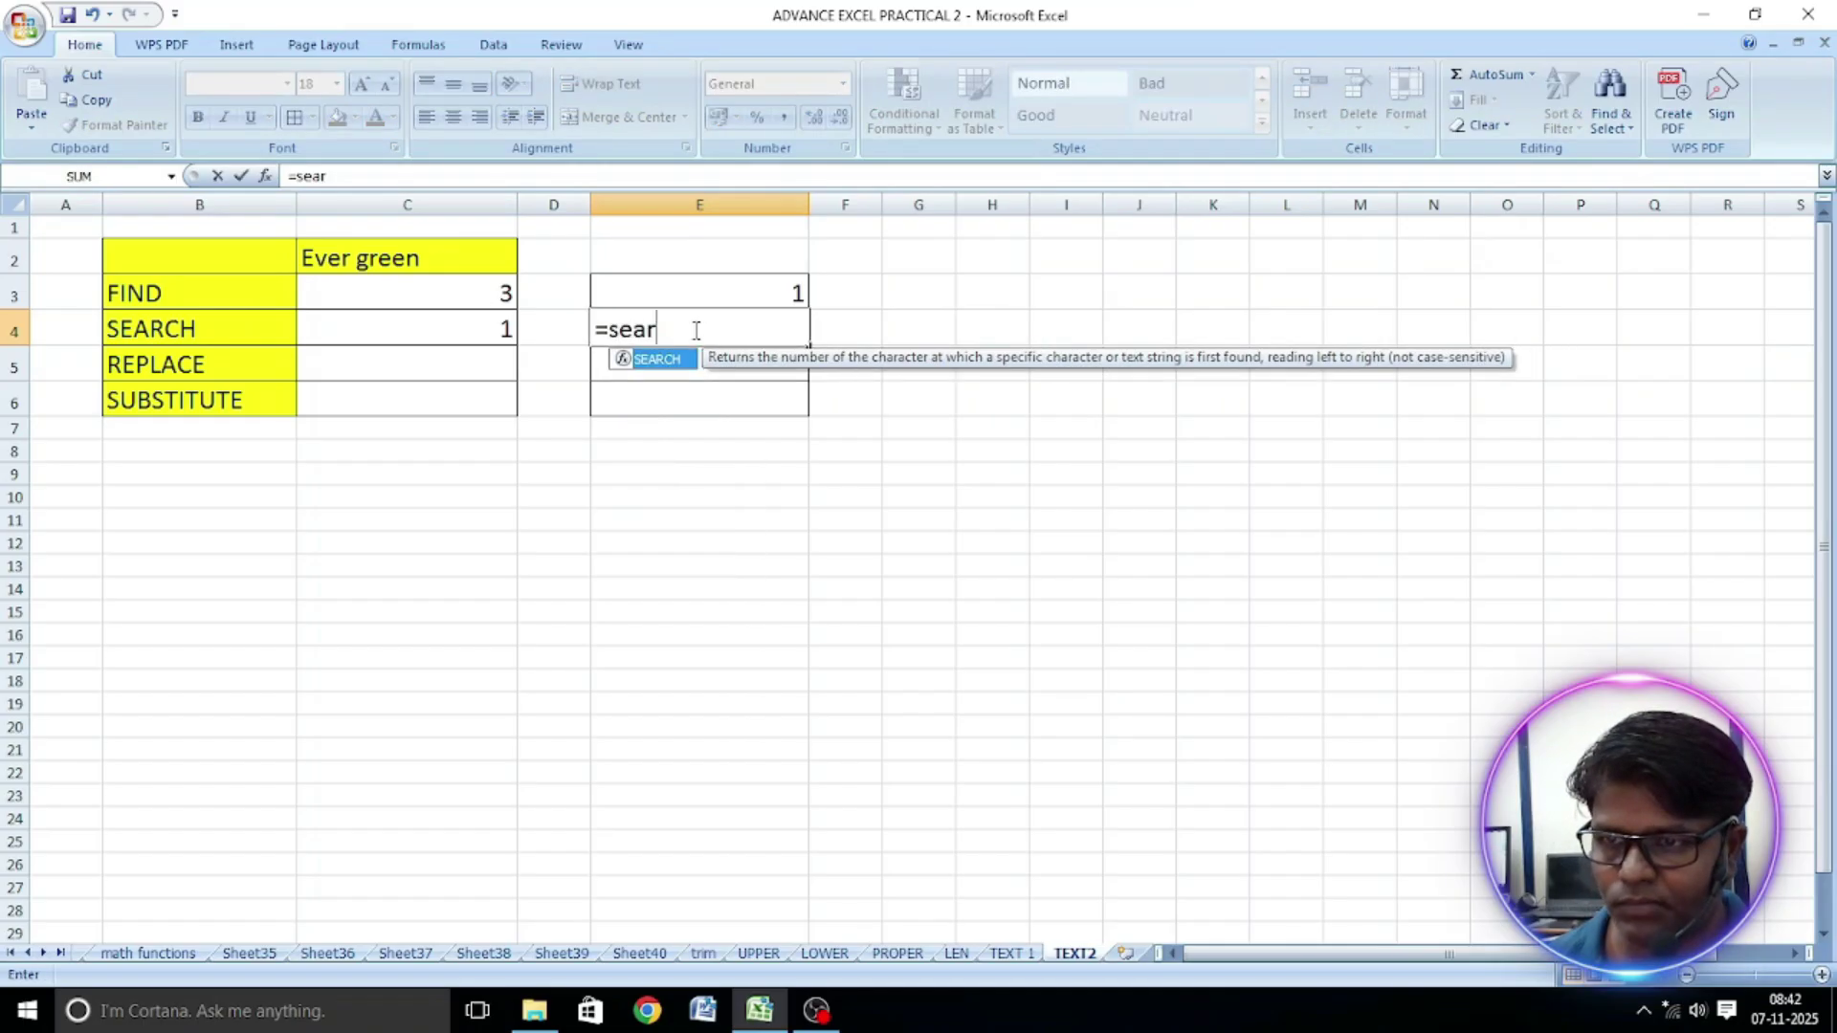
{"action": "type", "text": "ch"}
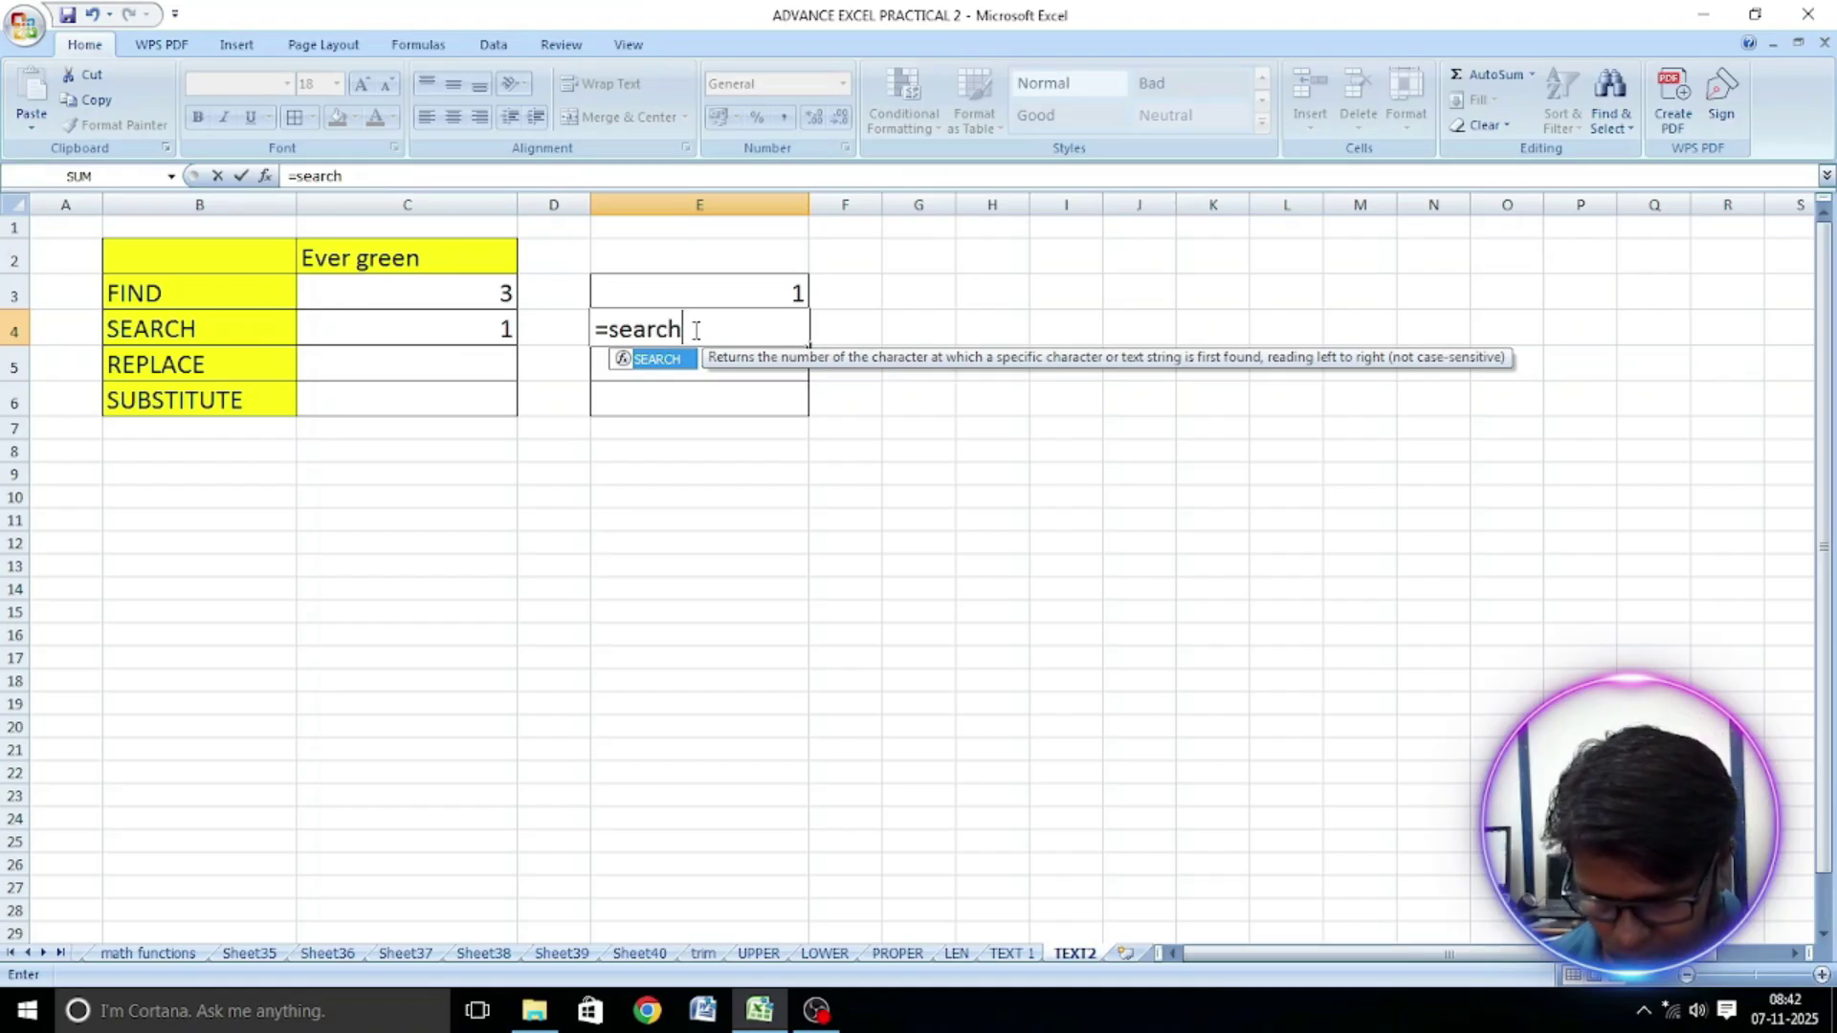
{"action": "type", "text": "("}
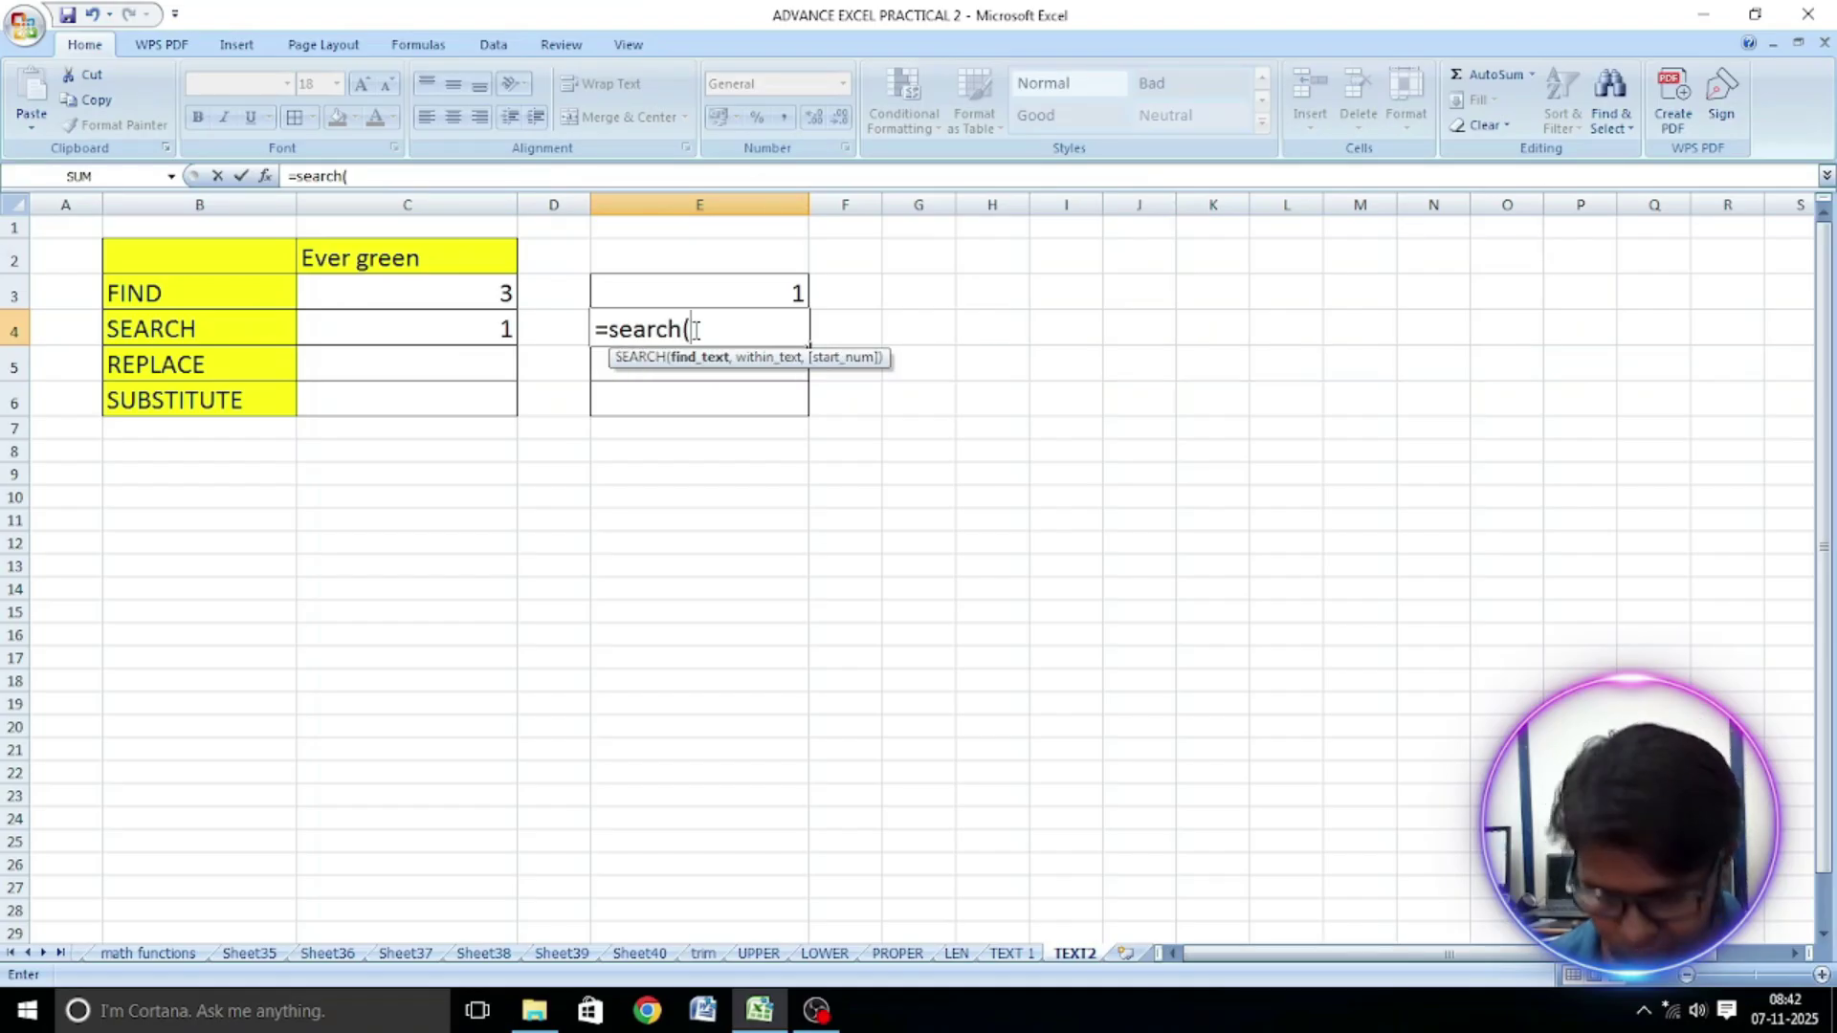
{"action": "type", "text": "\"E\","}
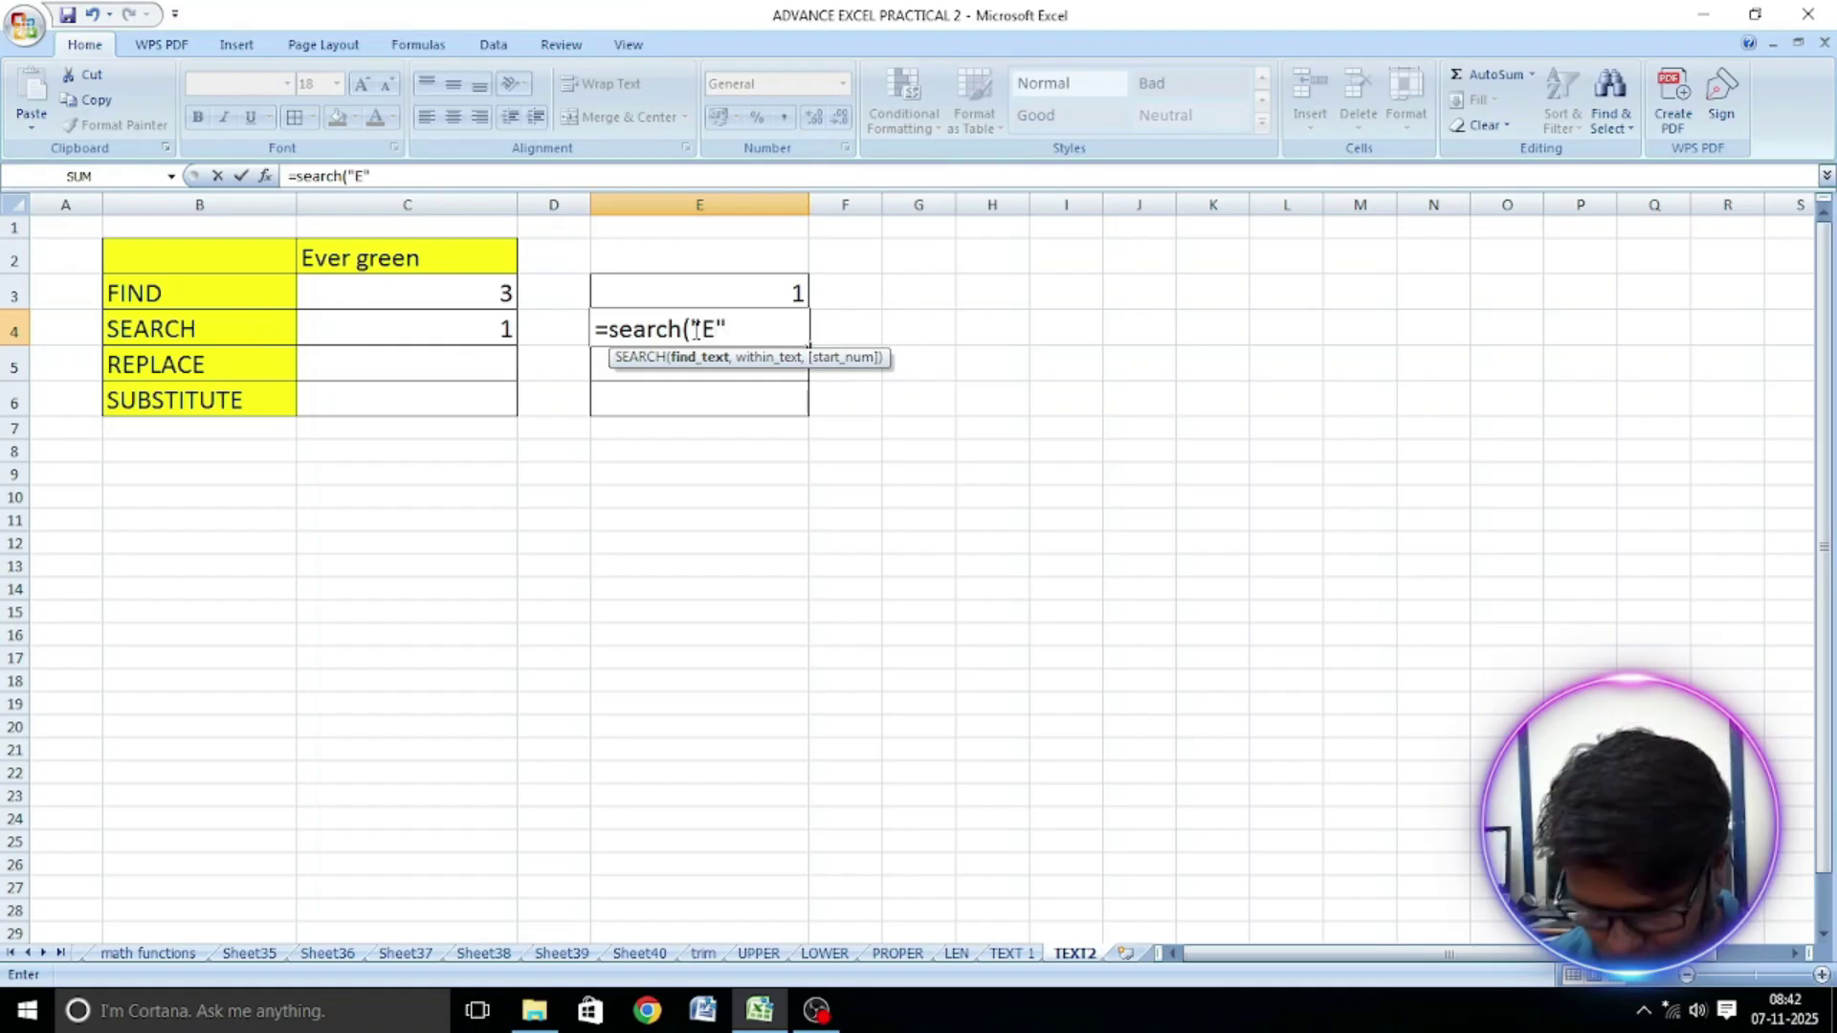
{"action": "left_click", "coordinate": [392, 258]}
{"action": "type", "text": ","}
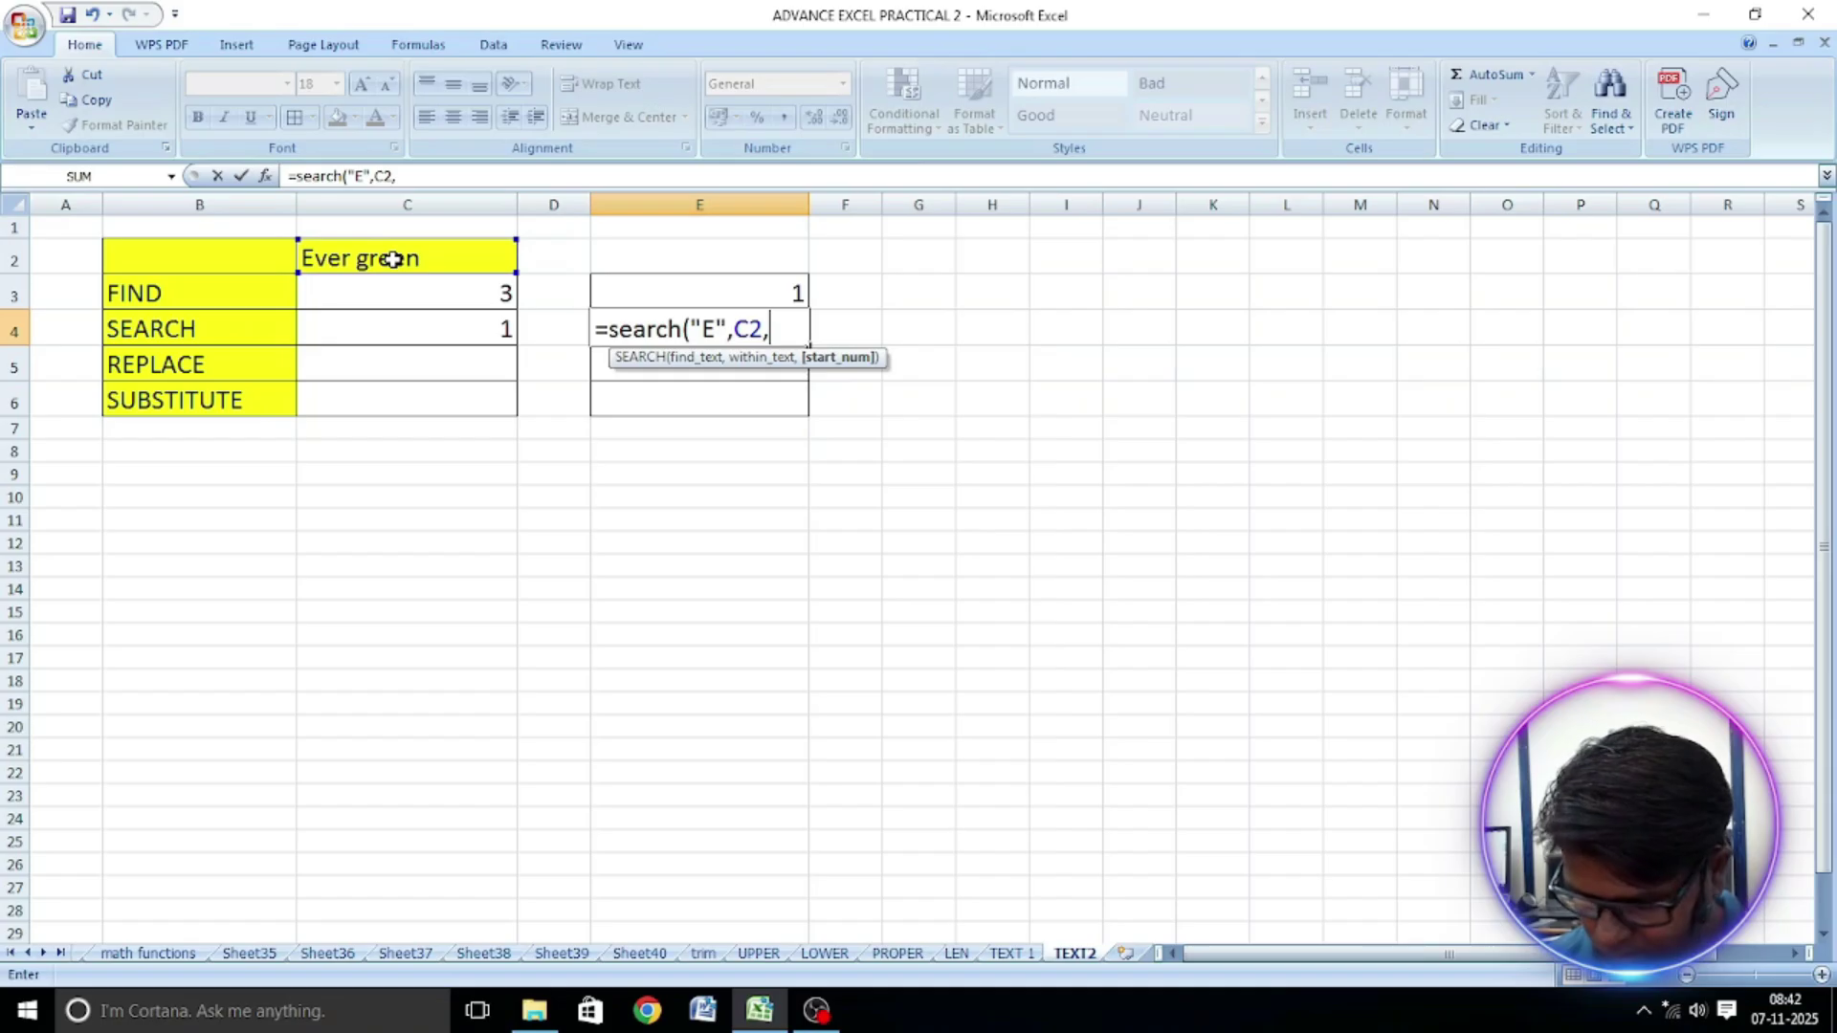
{"action": "type", "text": "1)"}
{"action": "key", "text": "Return"}
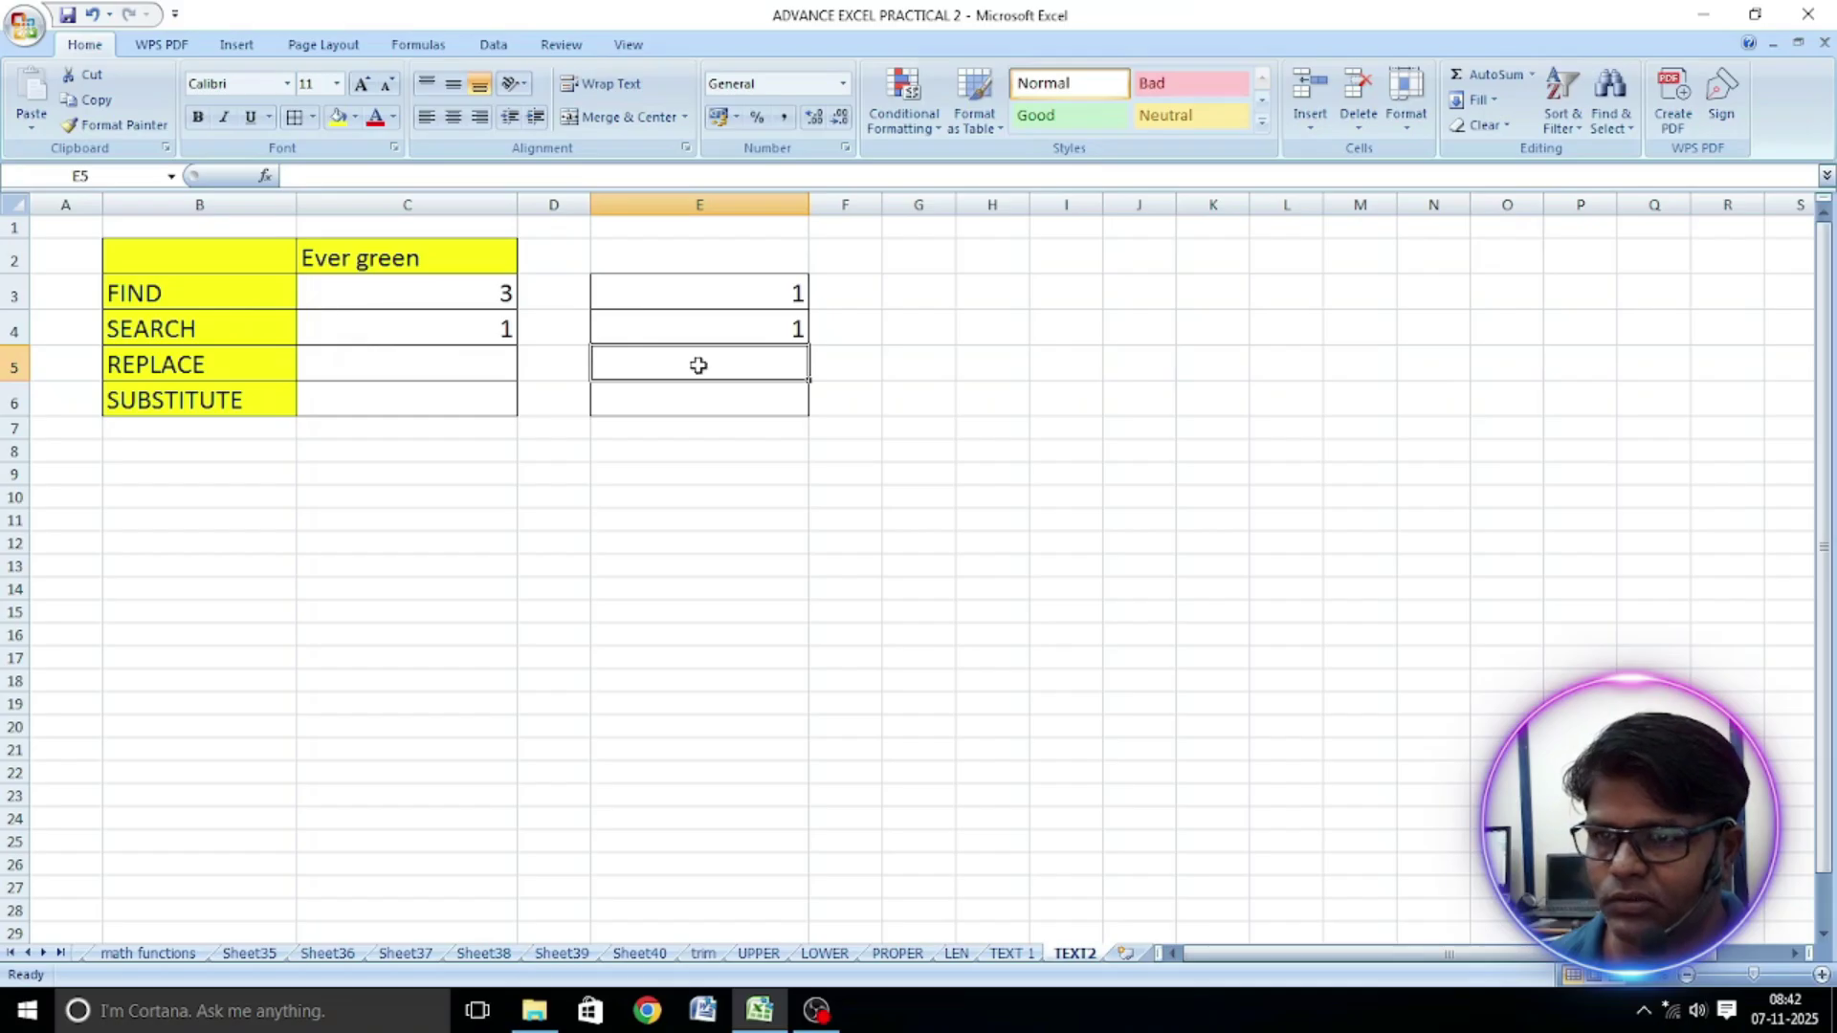
{"action": "left_click", "coordinate": [724, 329]}
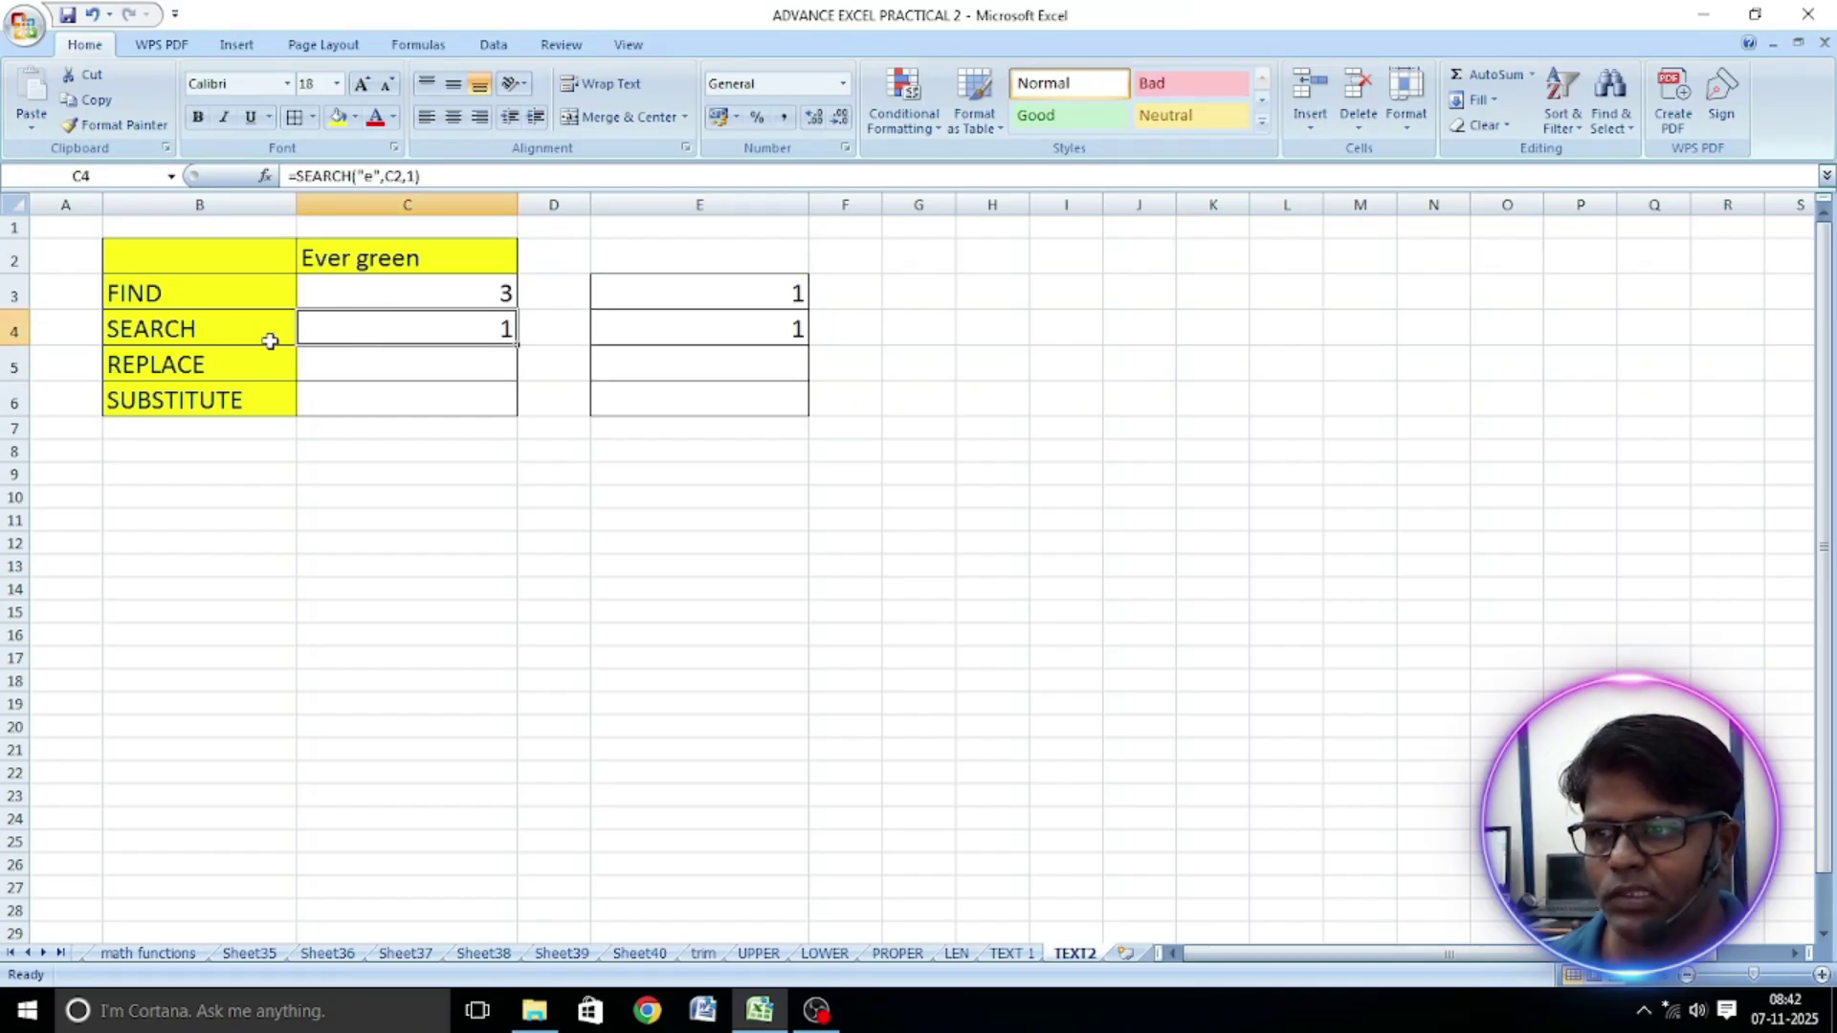
{"action": "left_click", "coordinate": [228, 336]}
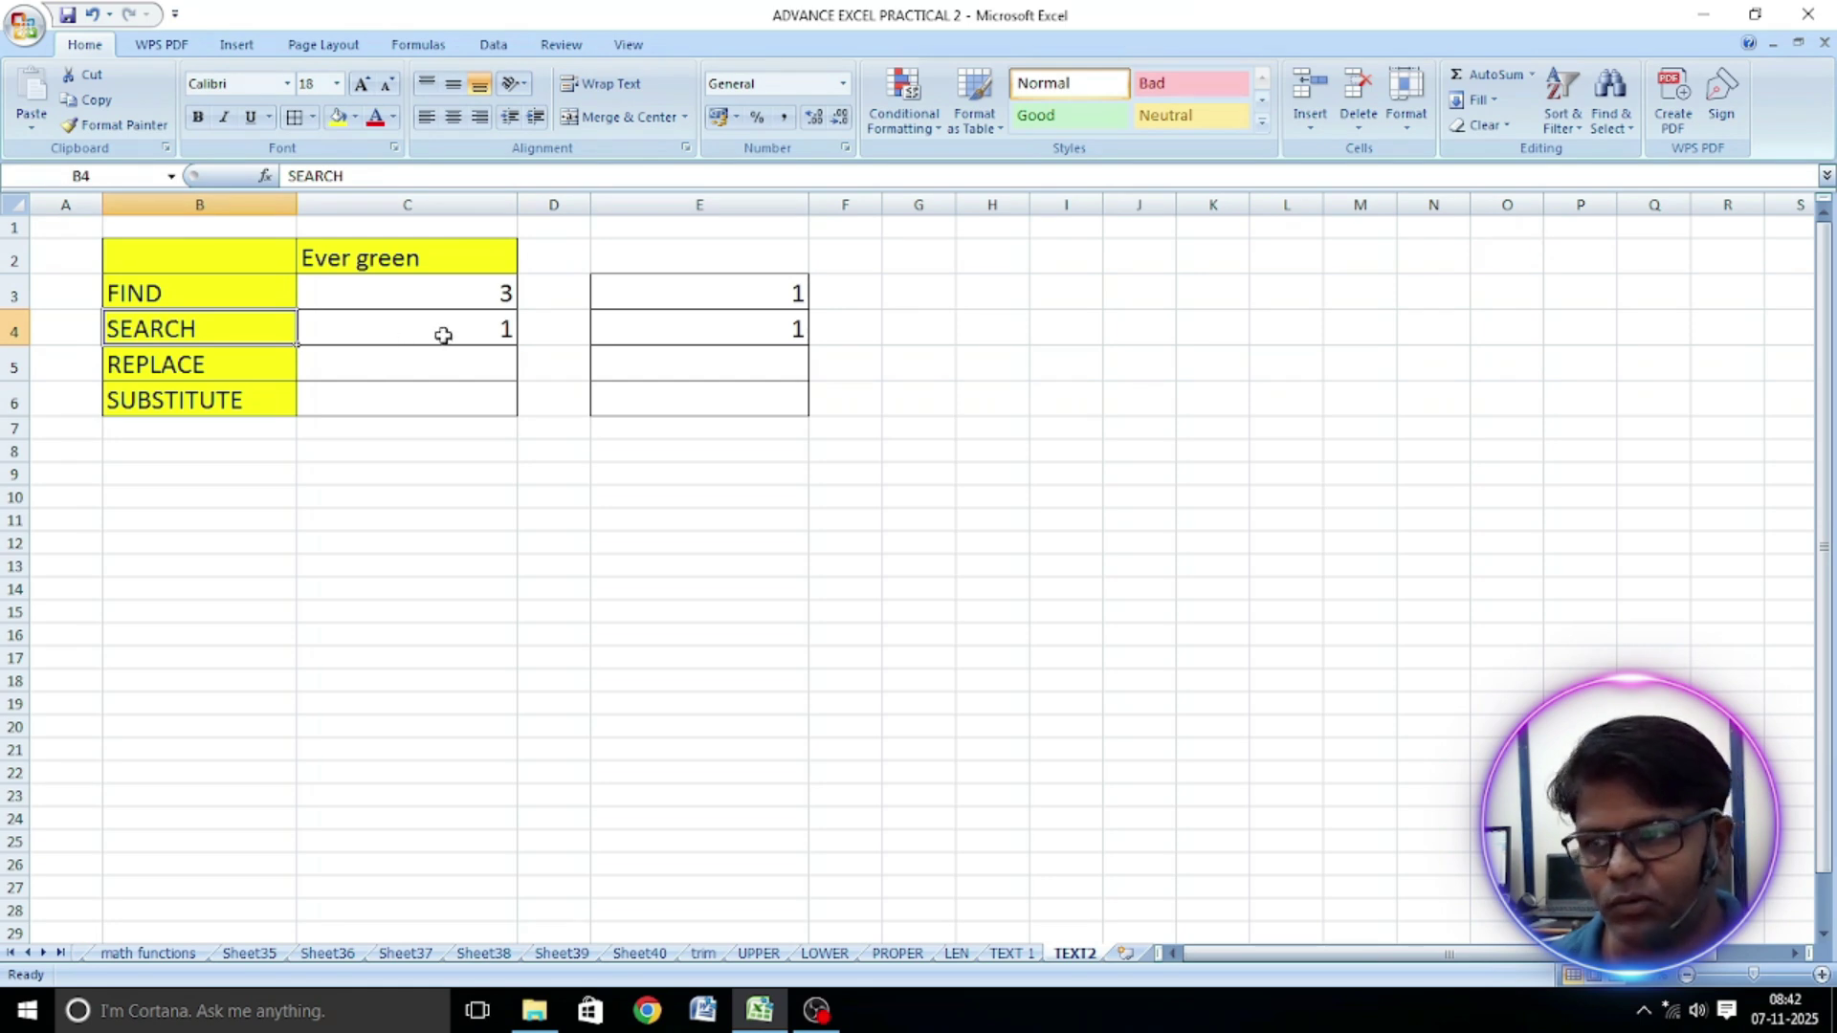
Enter =REPLACE(C2,6,5,"blue") in cell C5 to replace the word "green" in "Ever green" with "blue"
{"action": "left_click", "coordinate": [458, 373]}
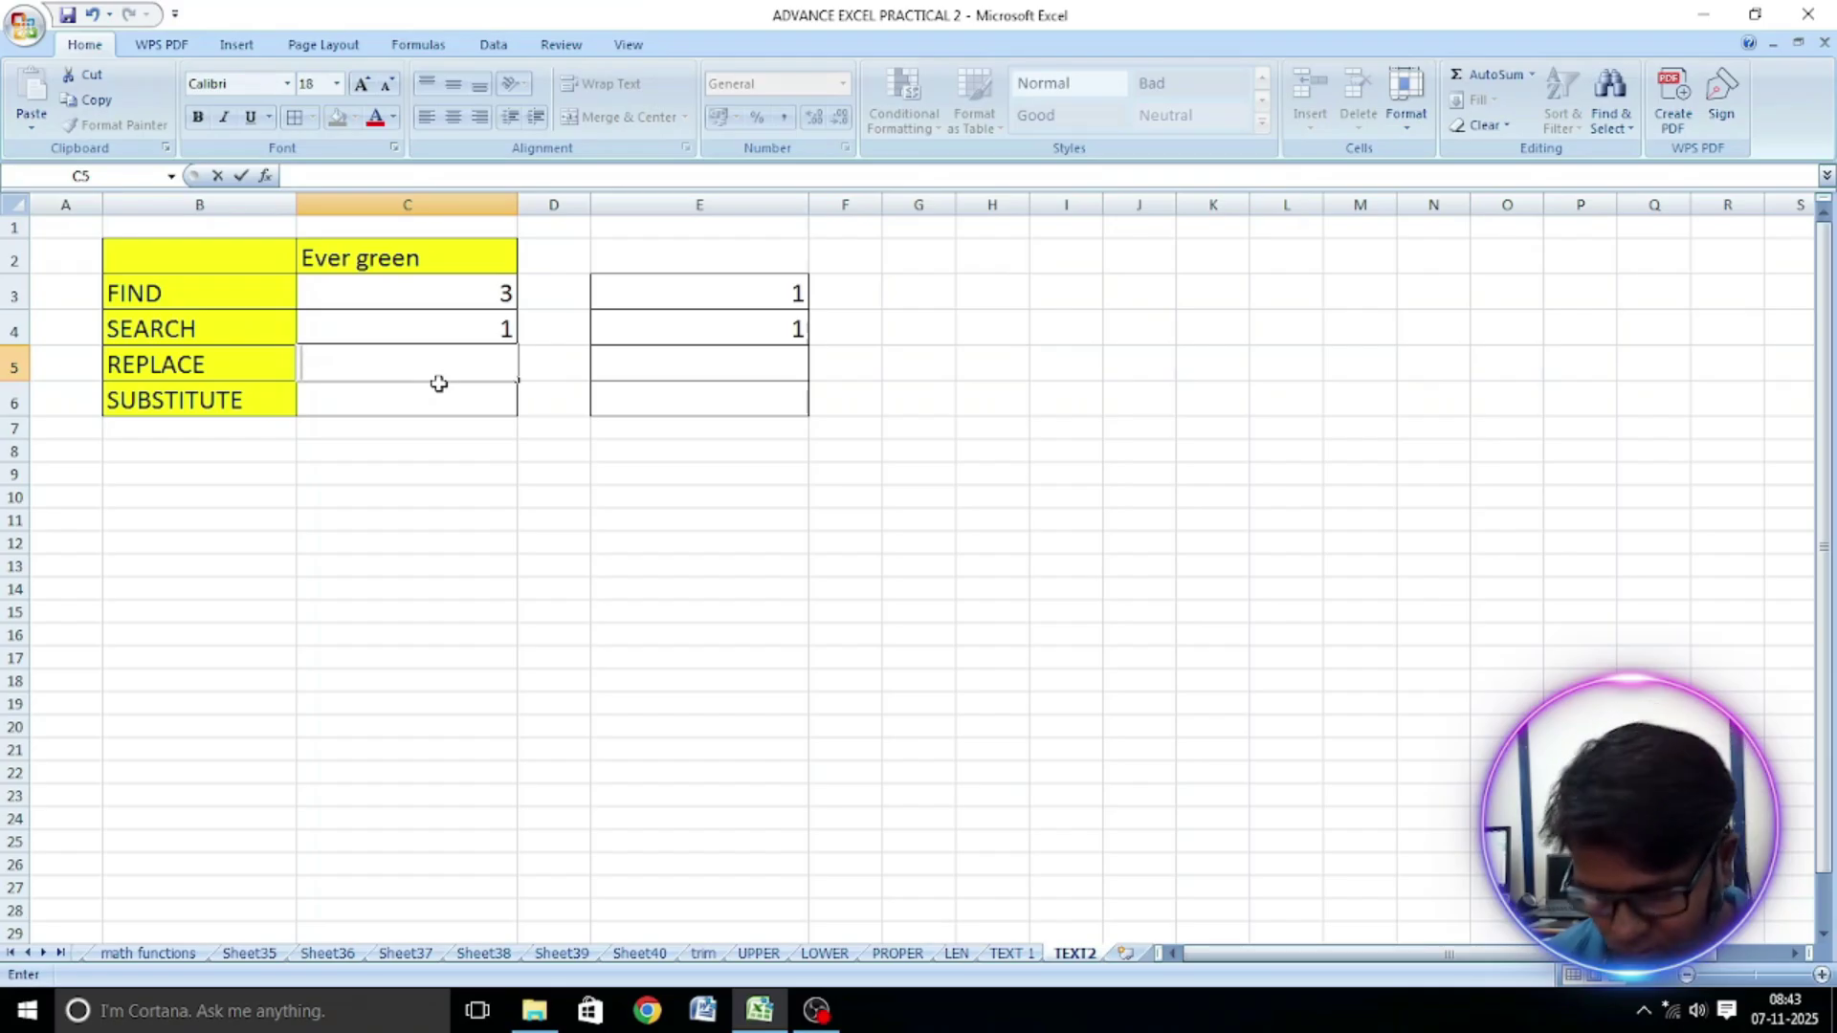
{"action": "type", "text": "="}
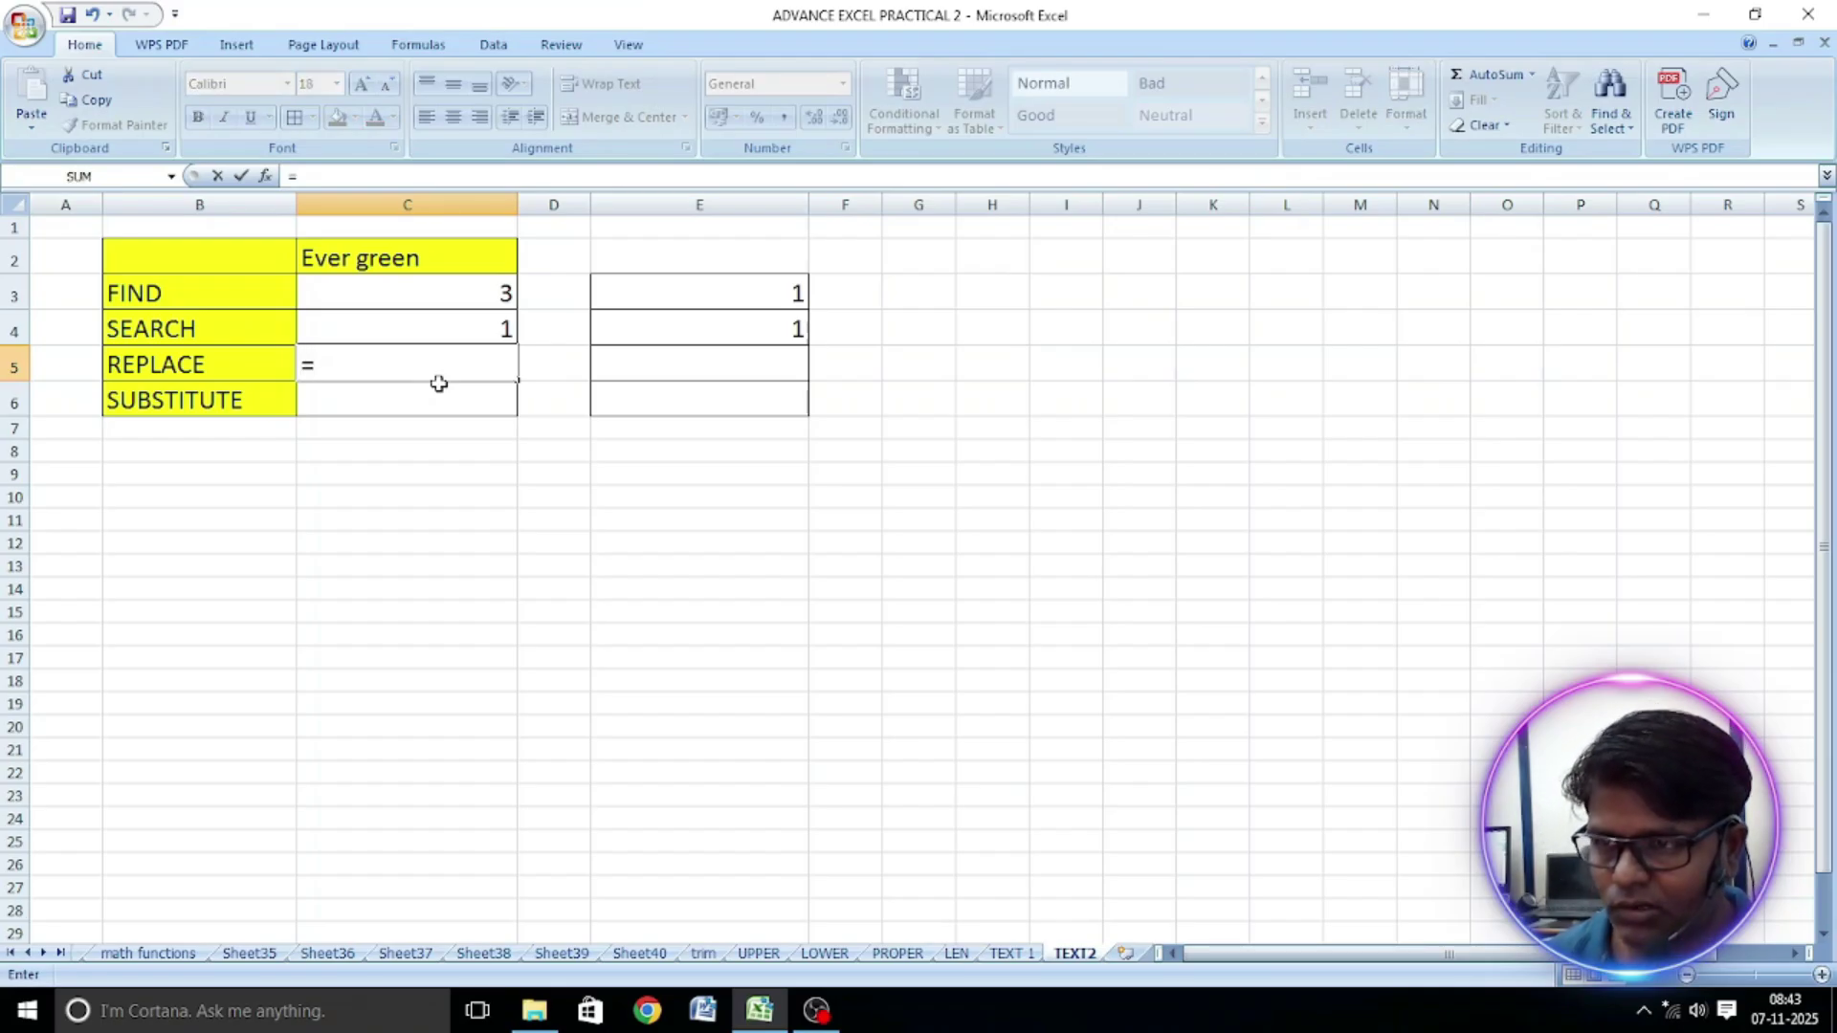
{"action": "type", "text": "replac"}
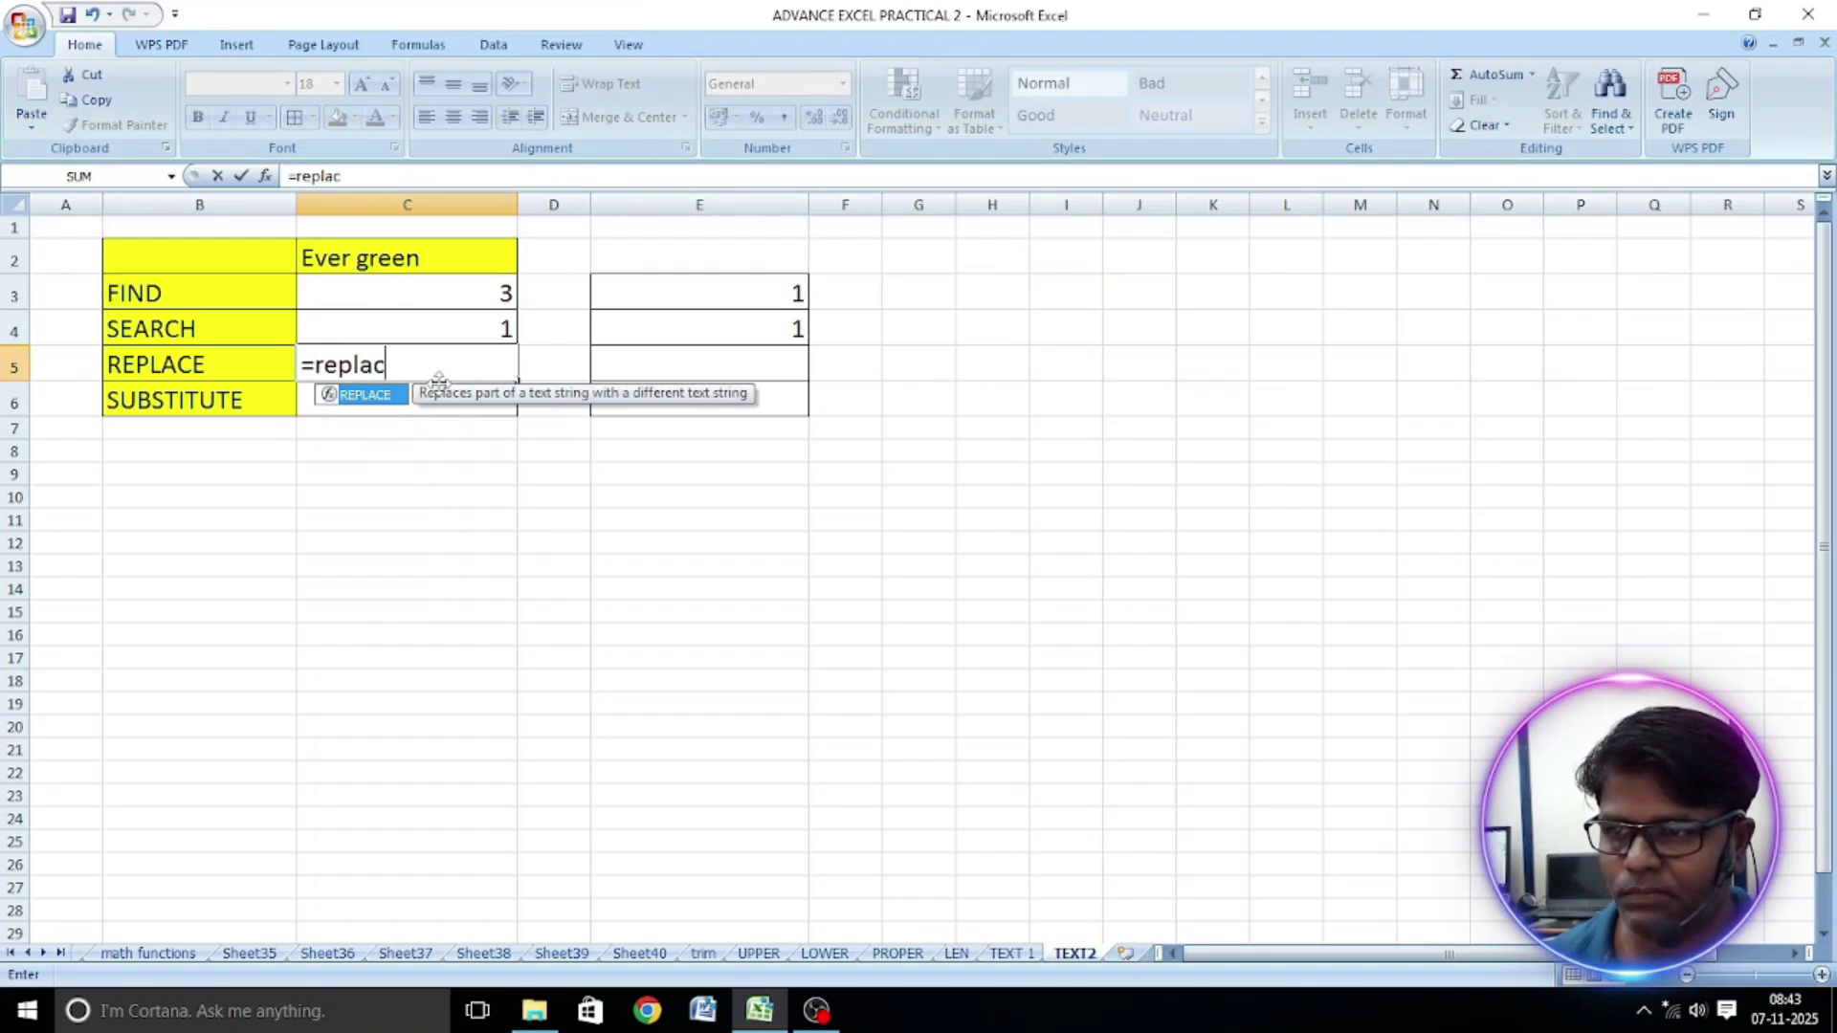
{"action": "type", "text": "e("}
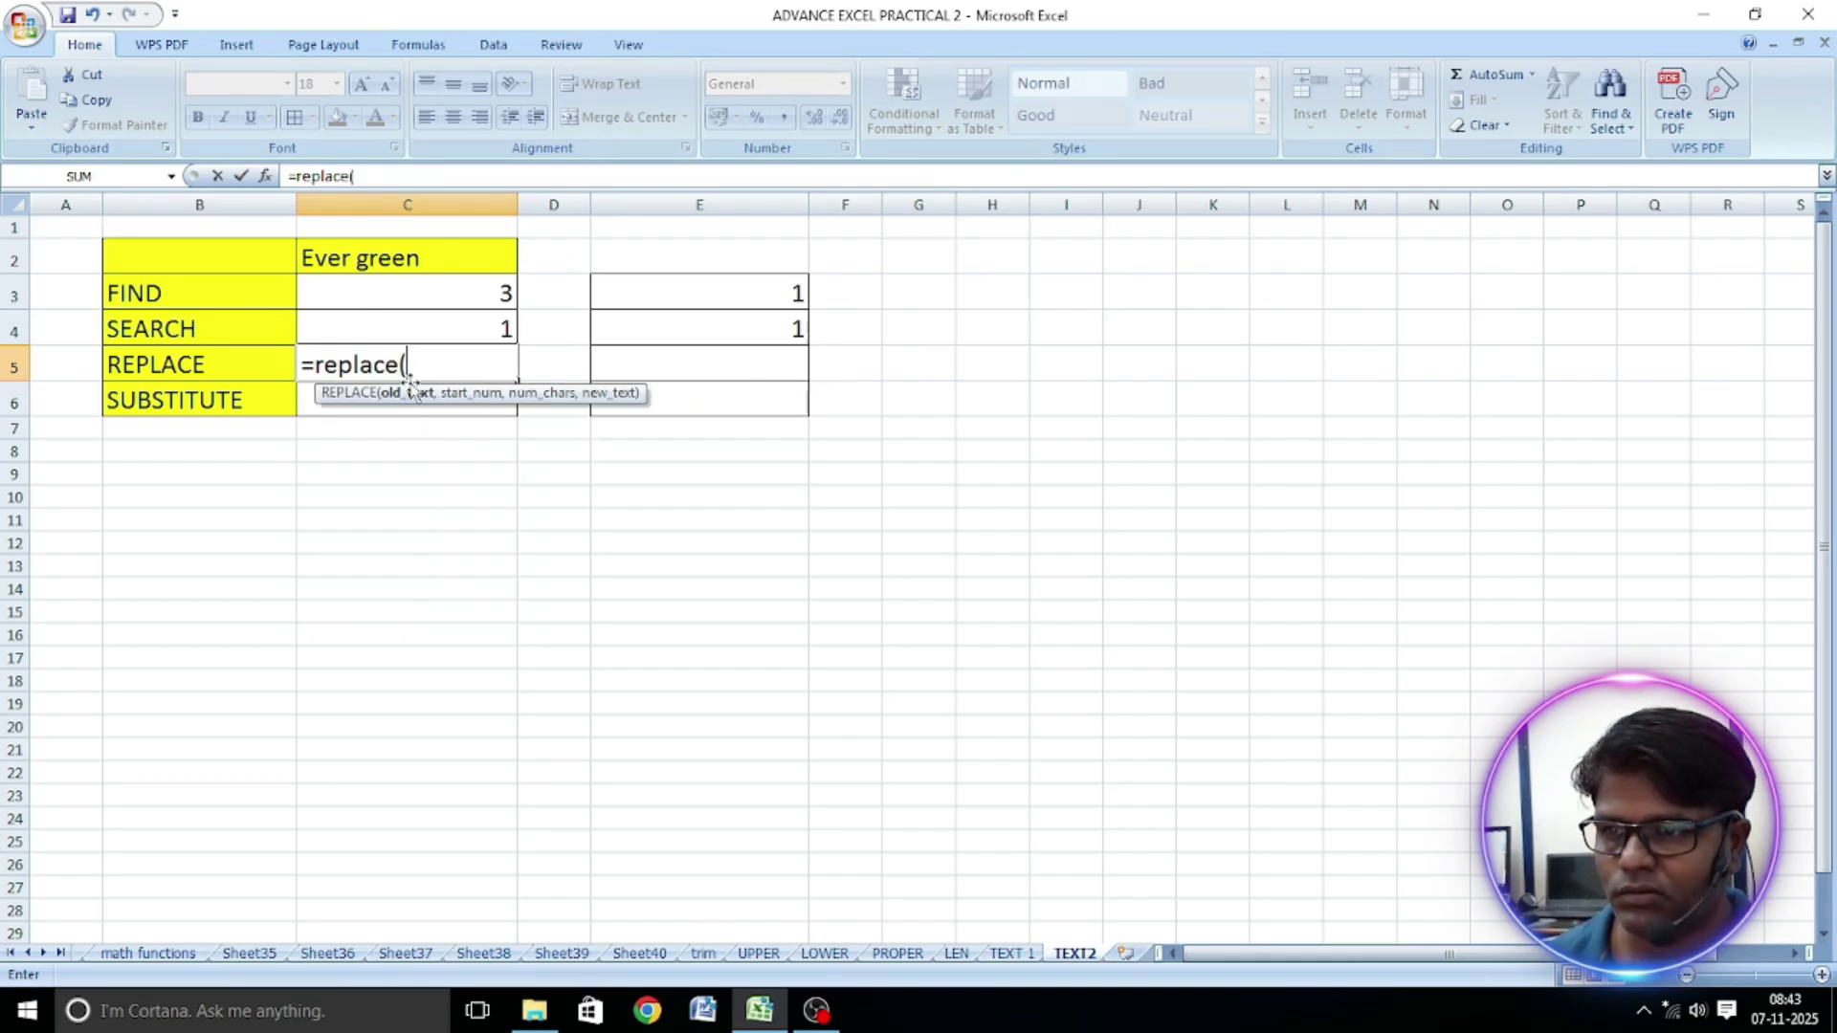
{"action": "left_click", "coordinate": [369, 252]}
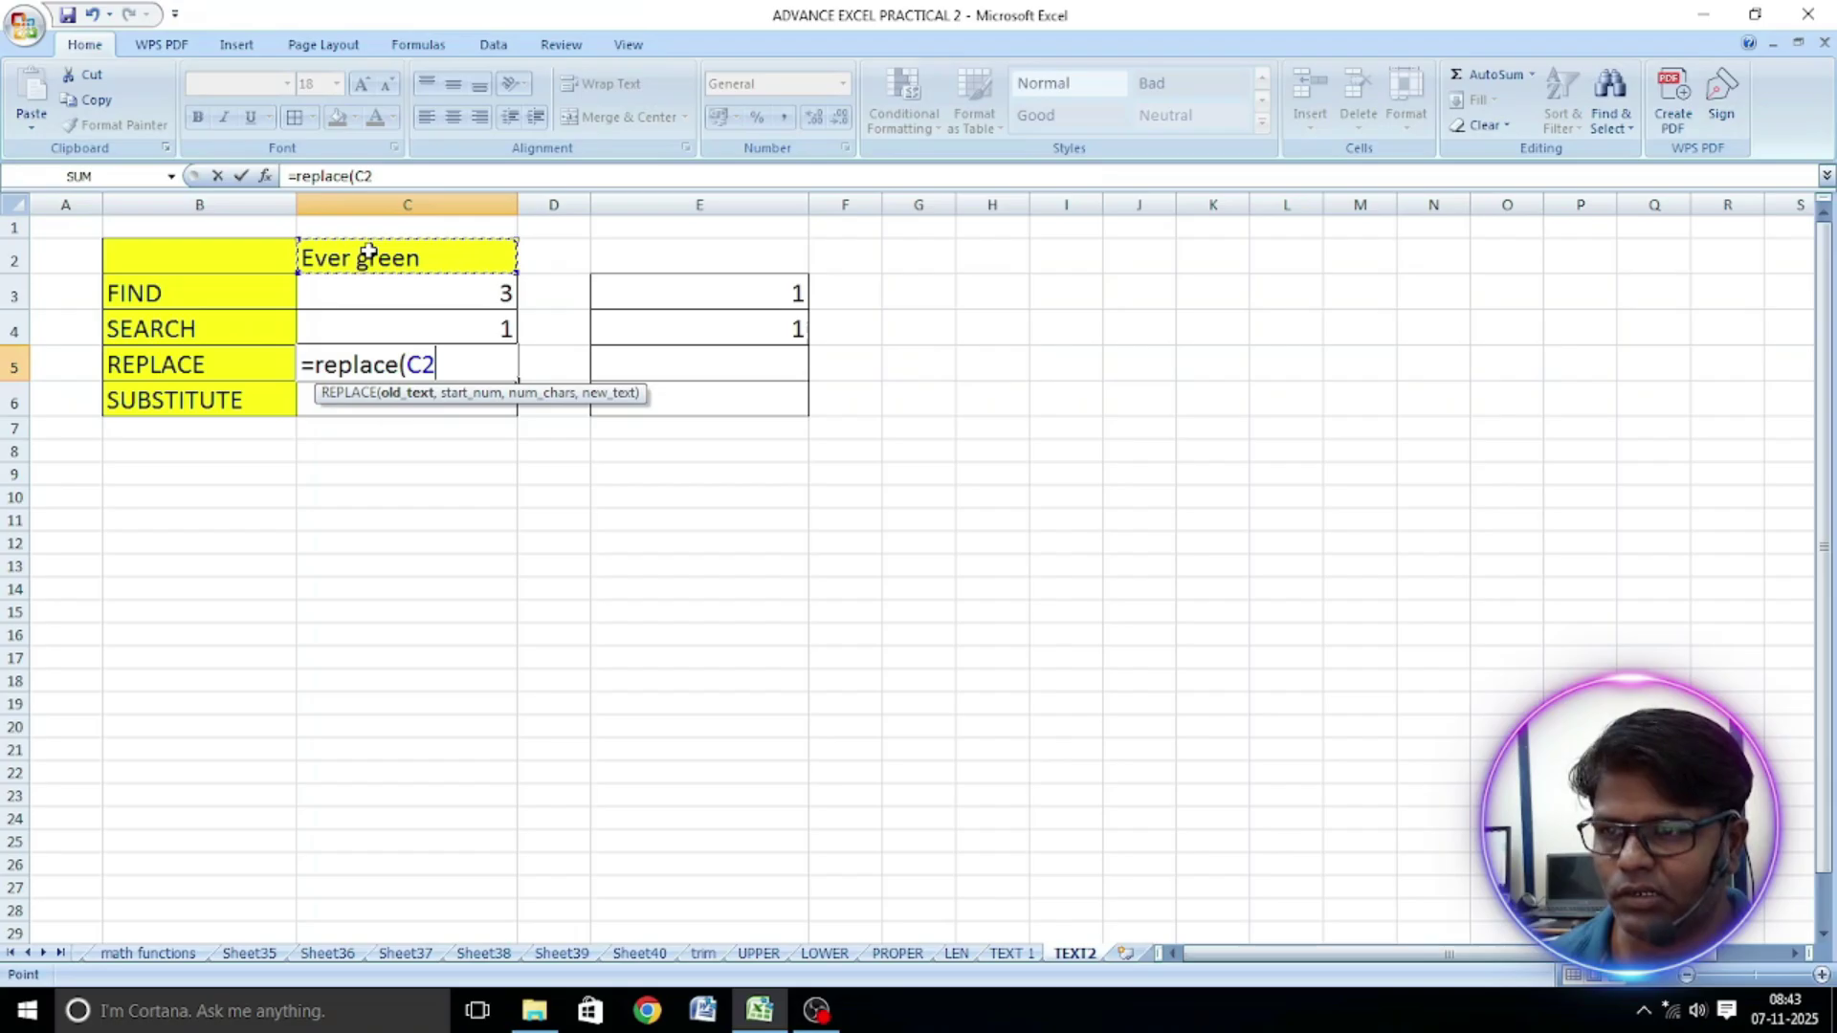
{"action": "type", "text": ","}
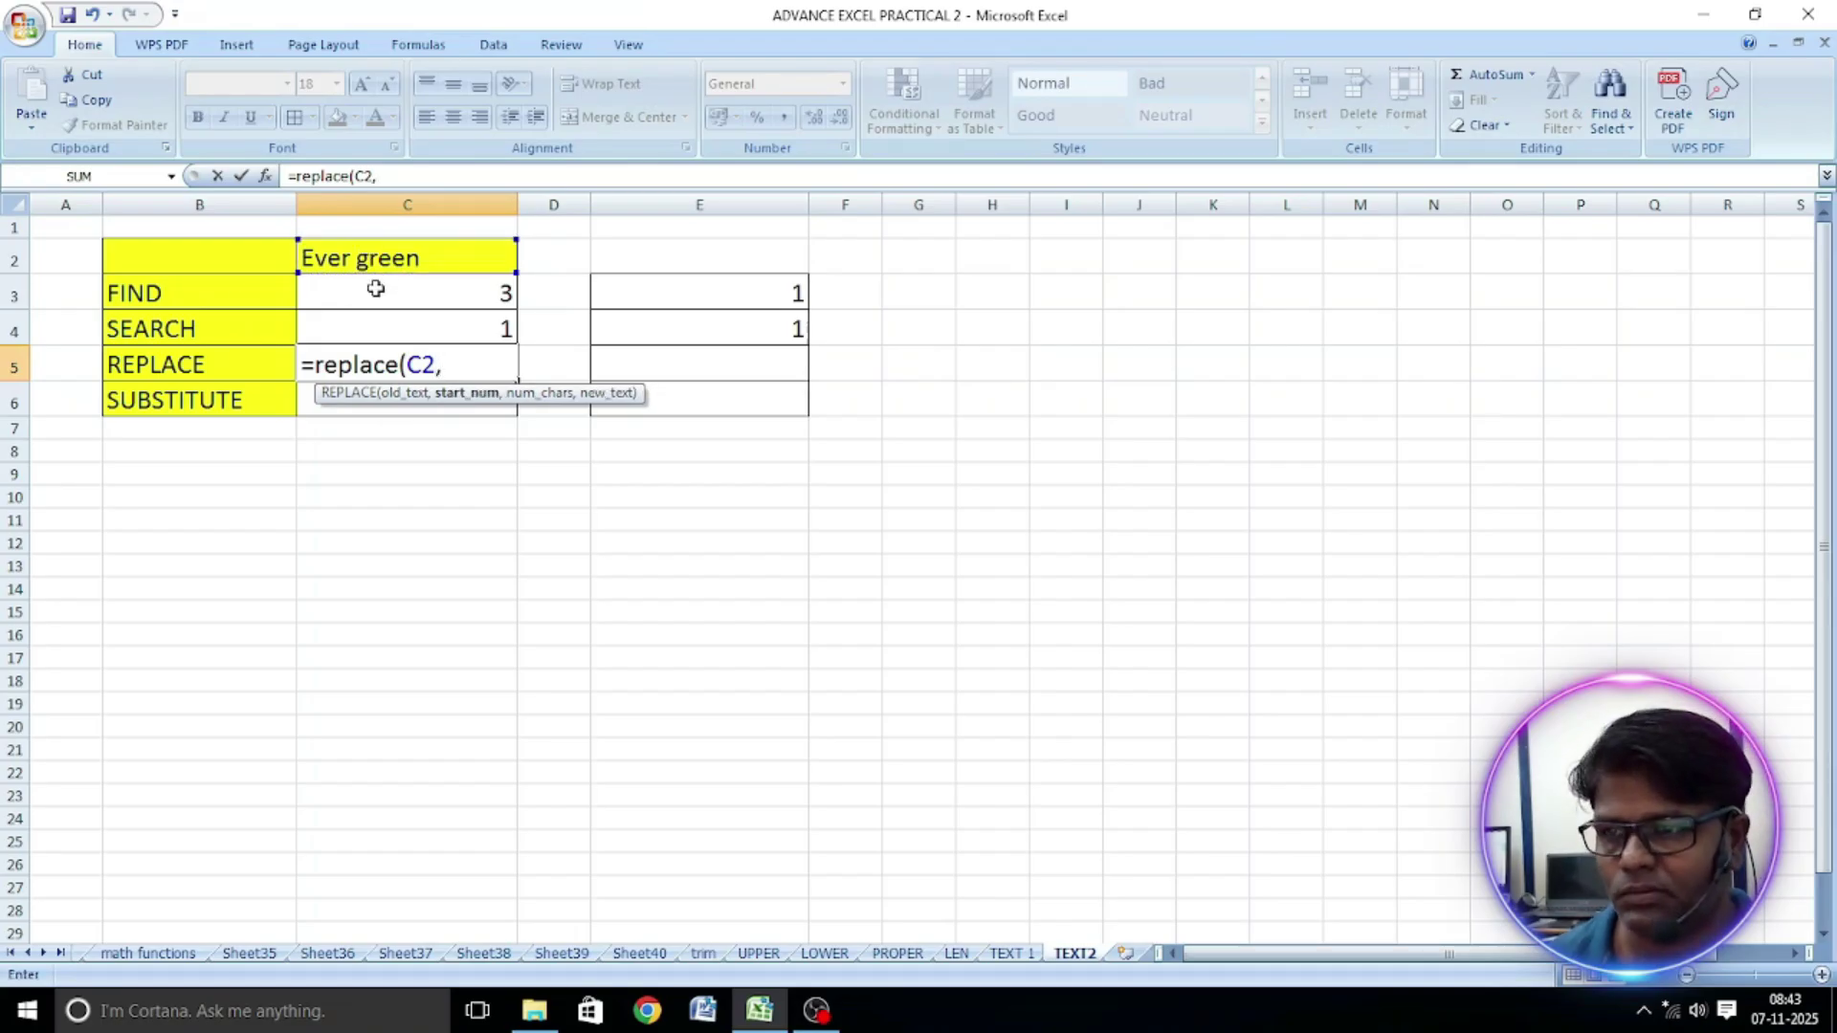
{"action": "type", "text": "6"}
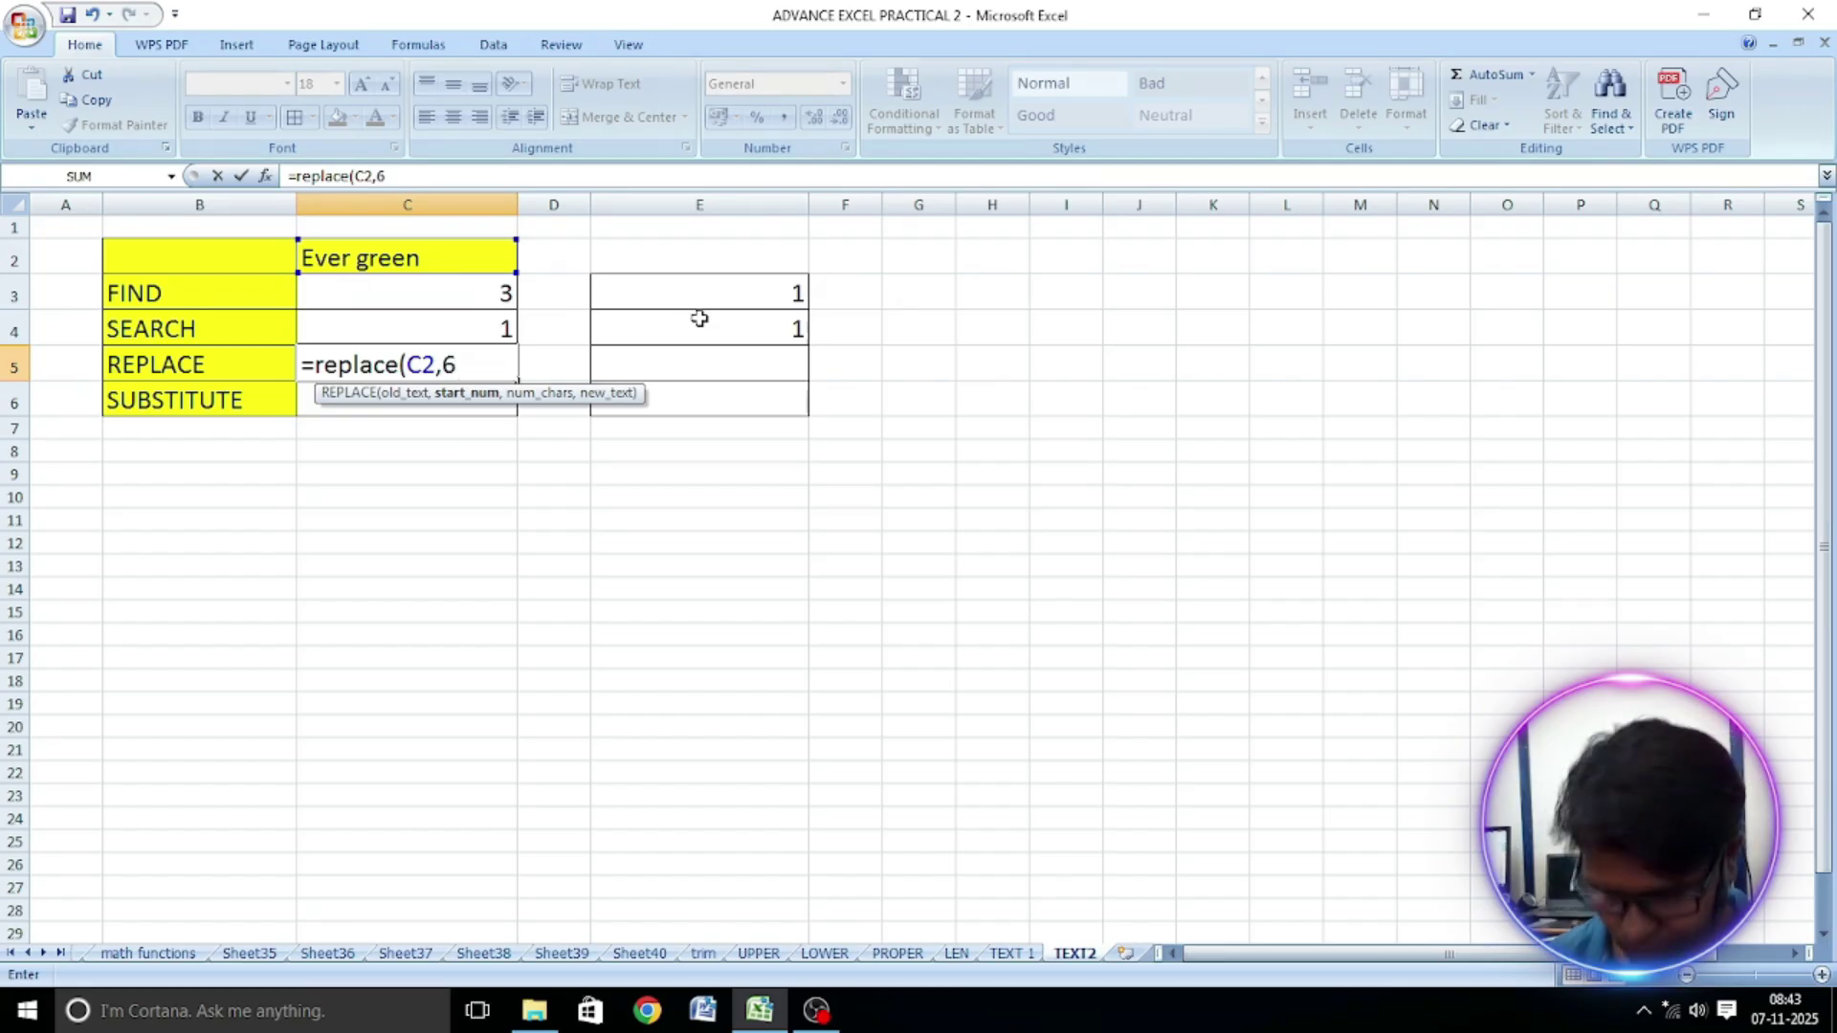
{"action": "type", "text": ","}
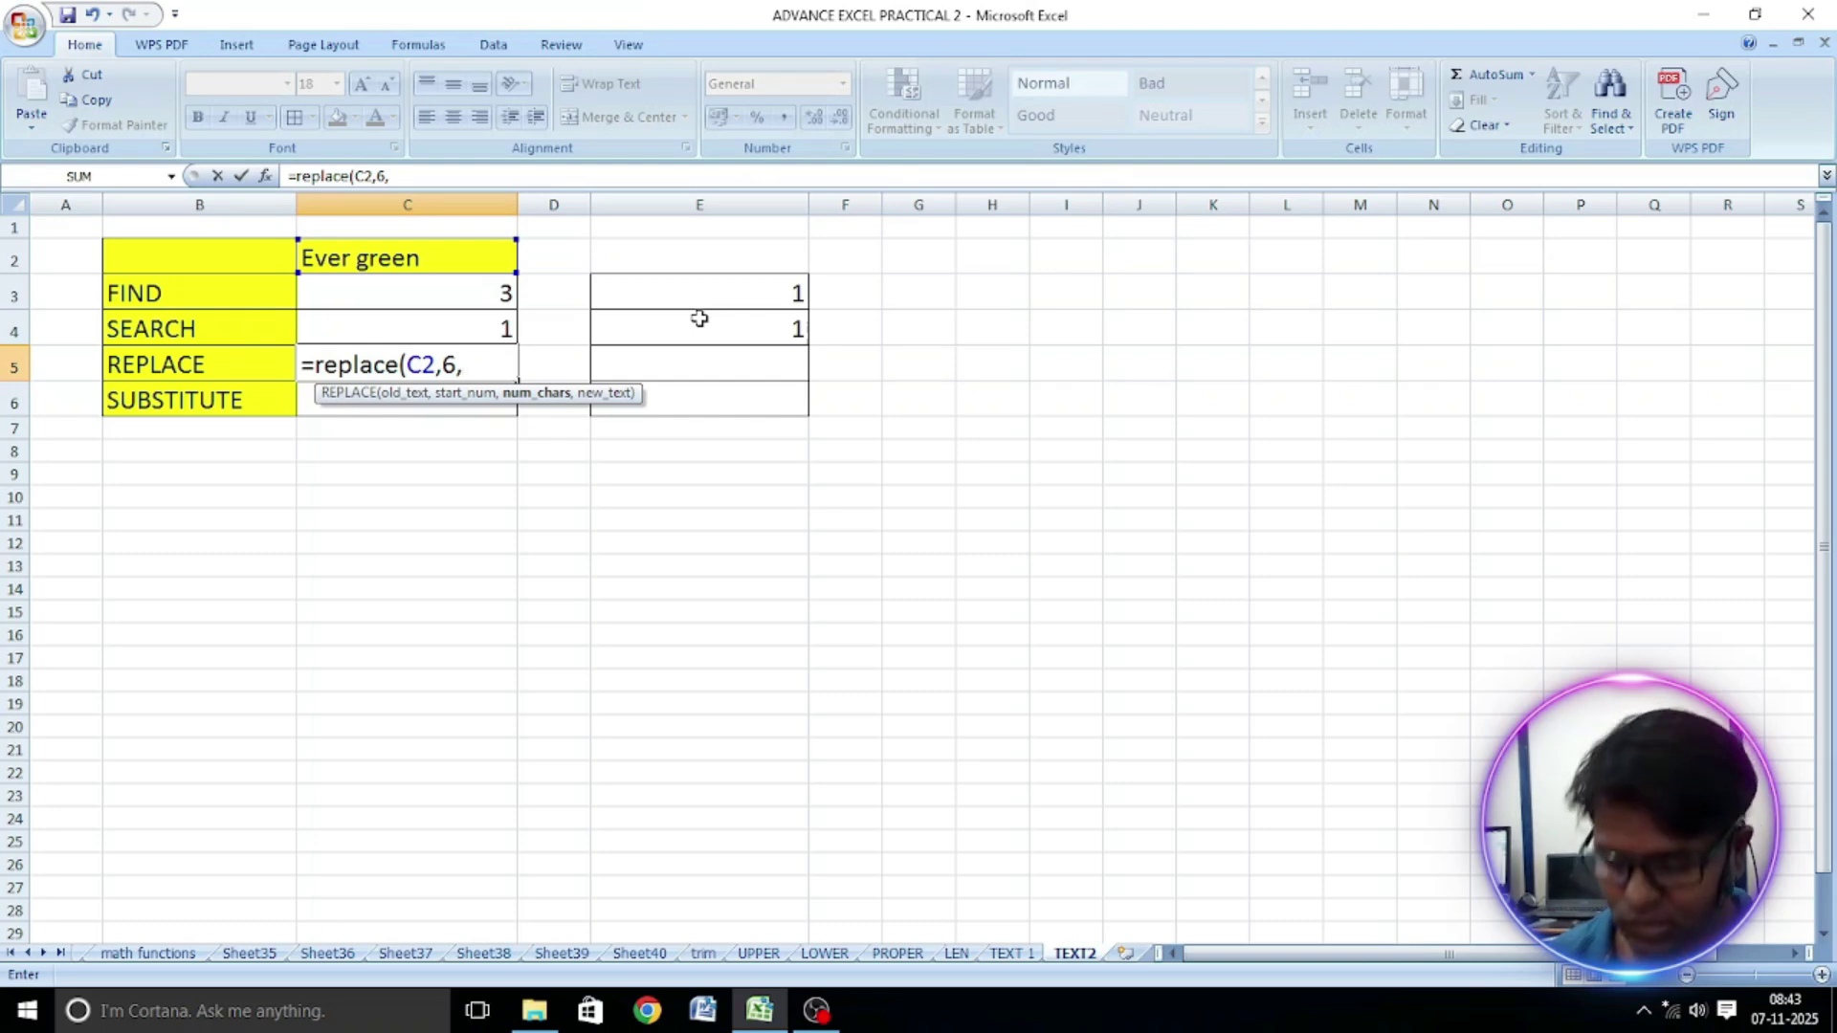
{"action": "type", "text": "5"}
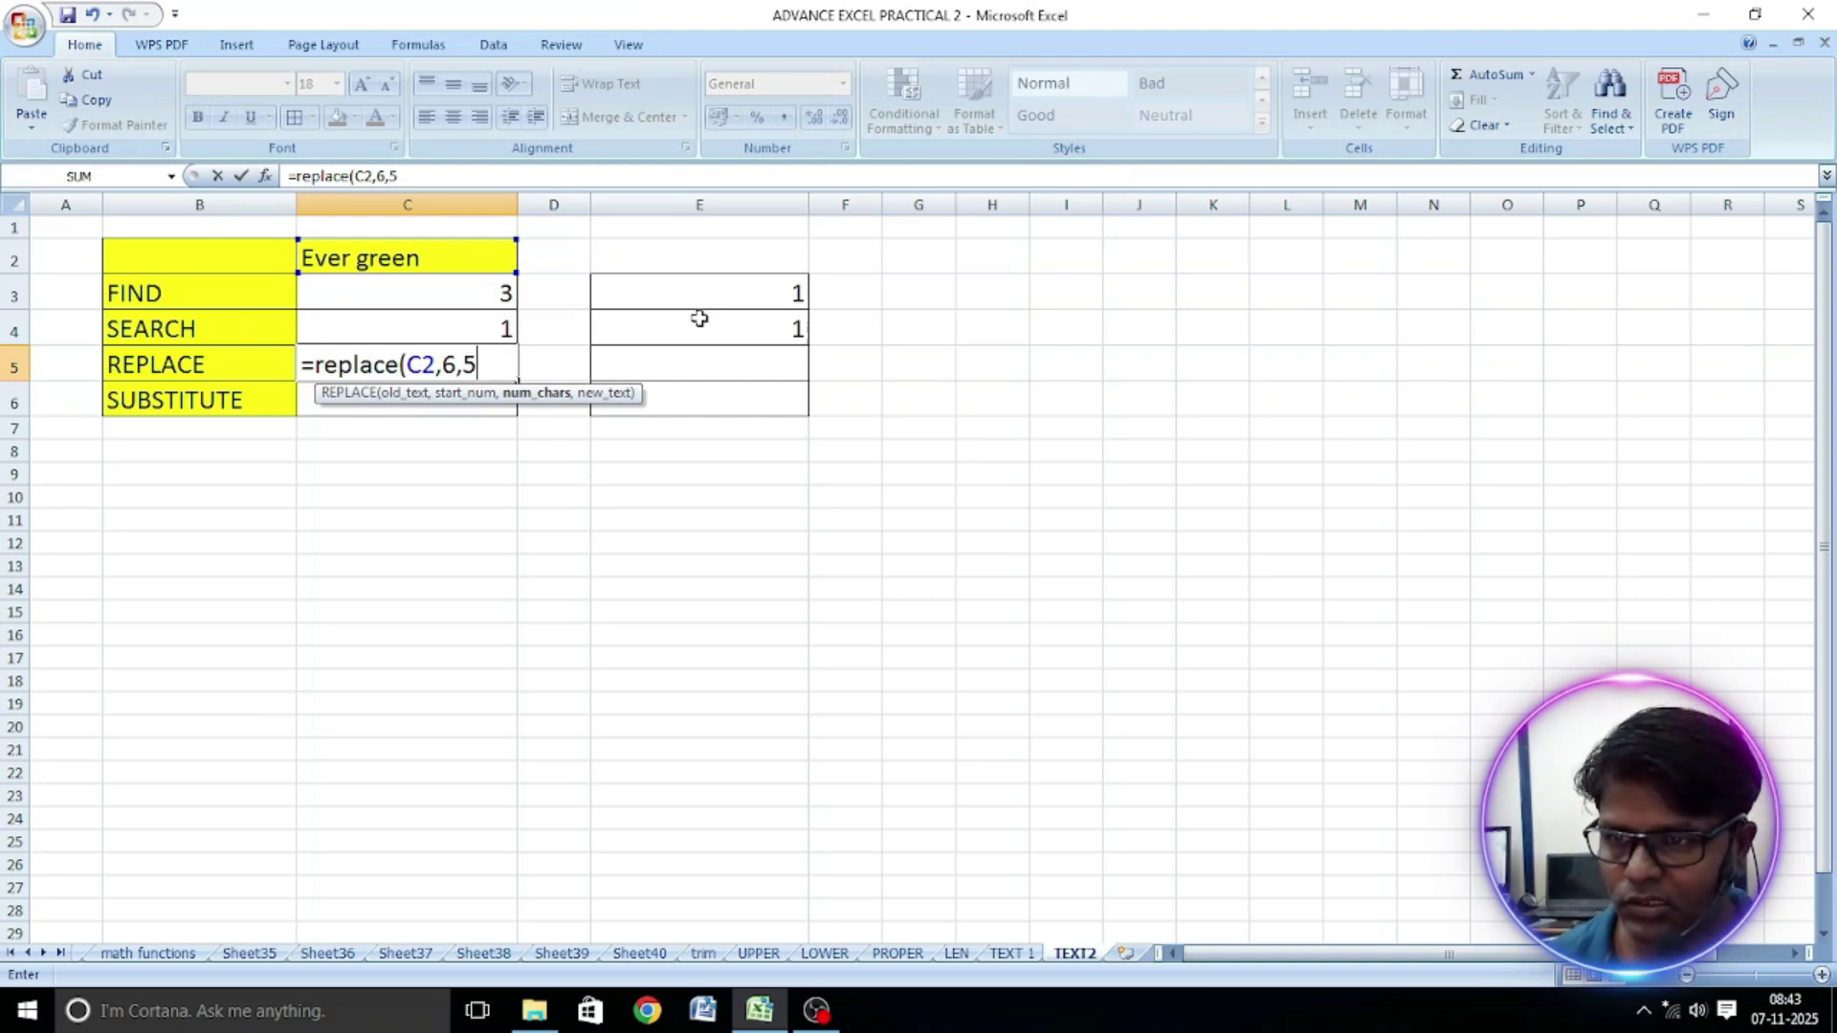
{"action": "type", "text": ","}
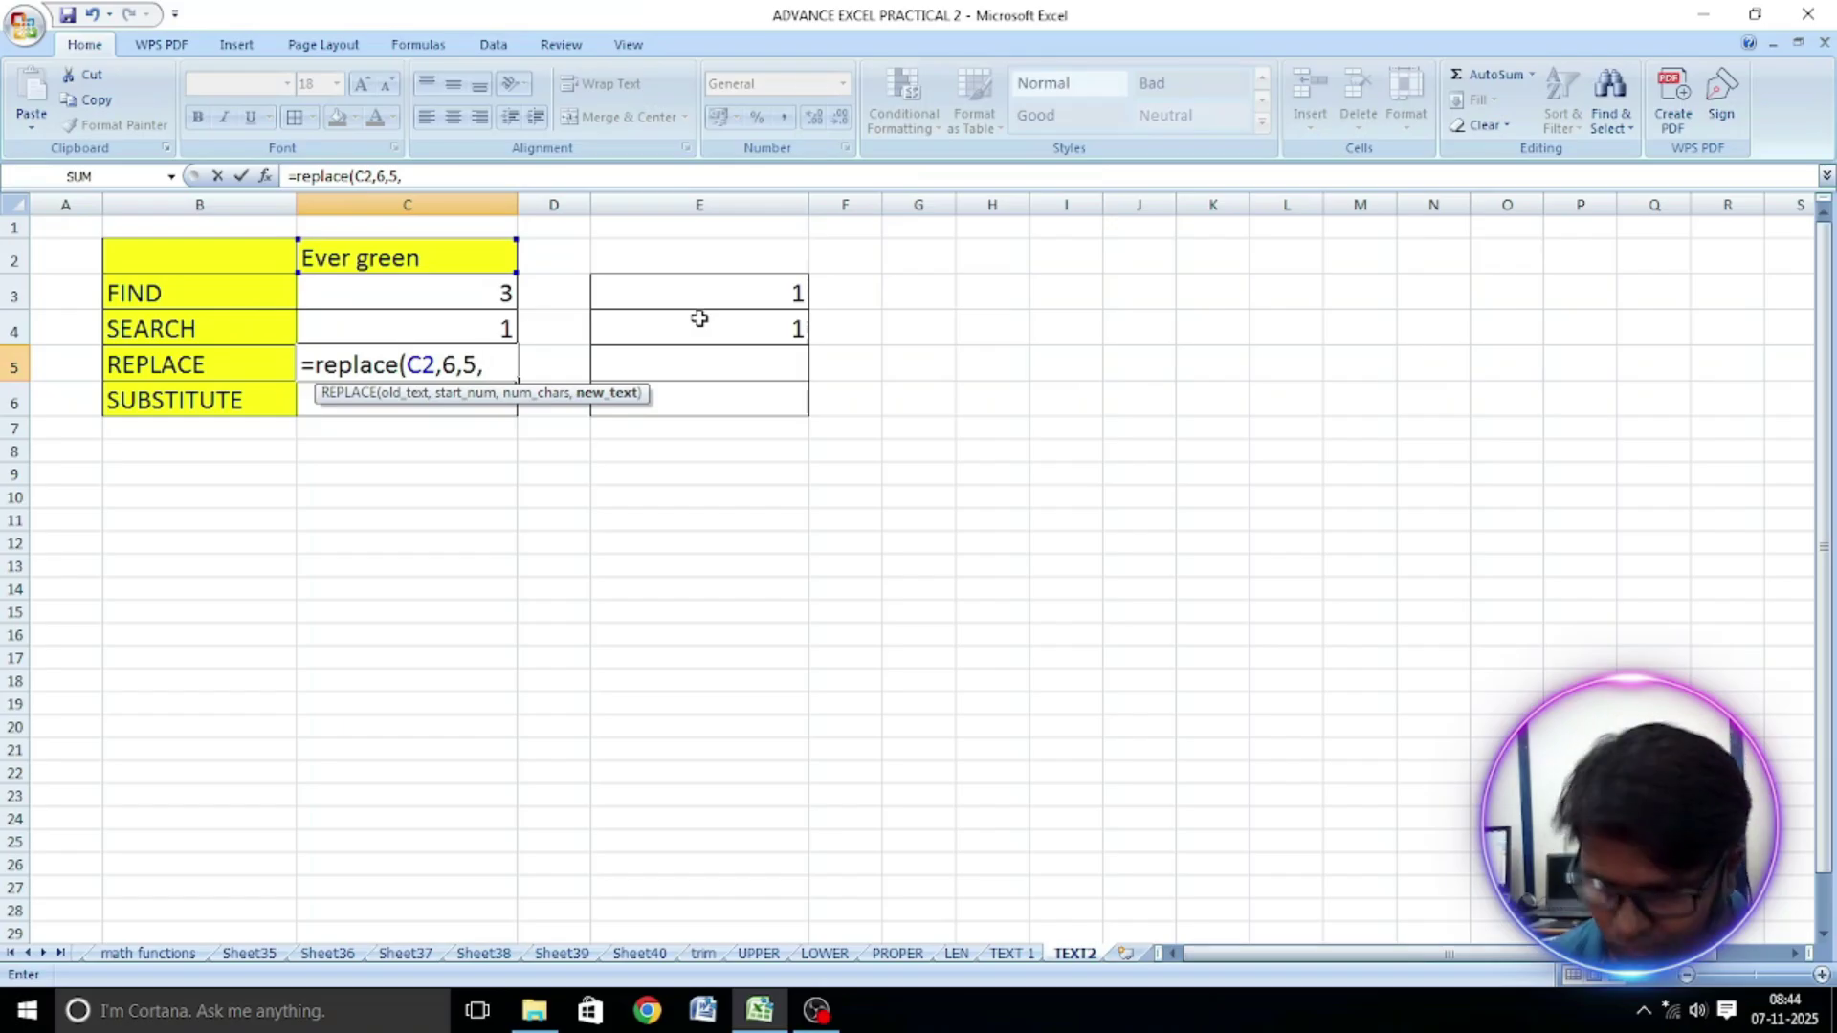
{"action": "type", "text": "\"blu"}
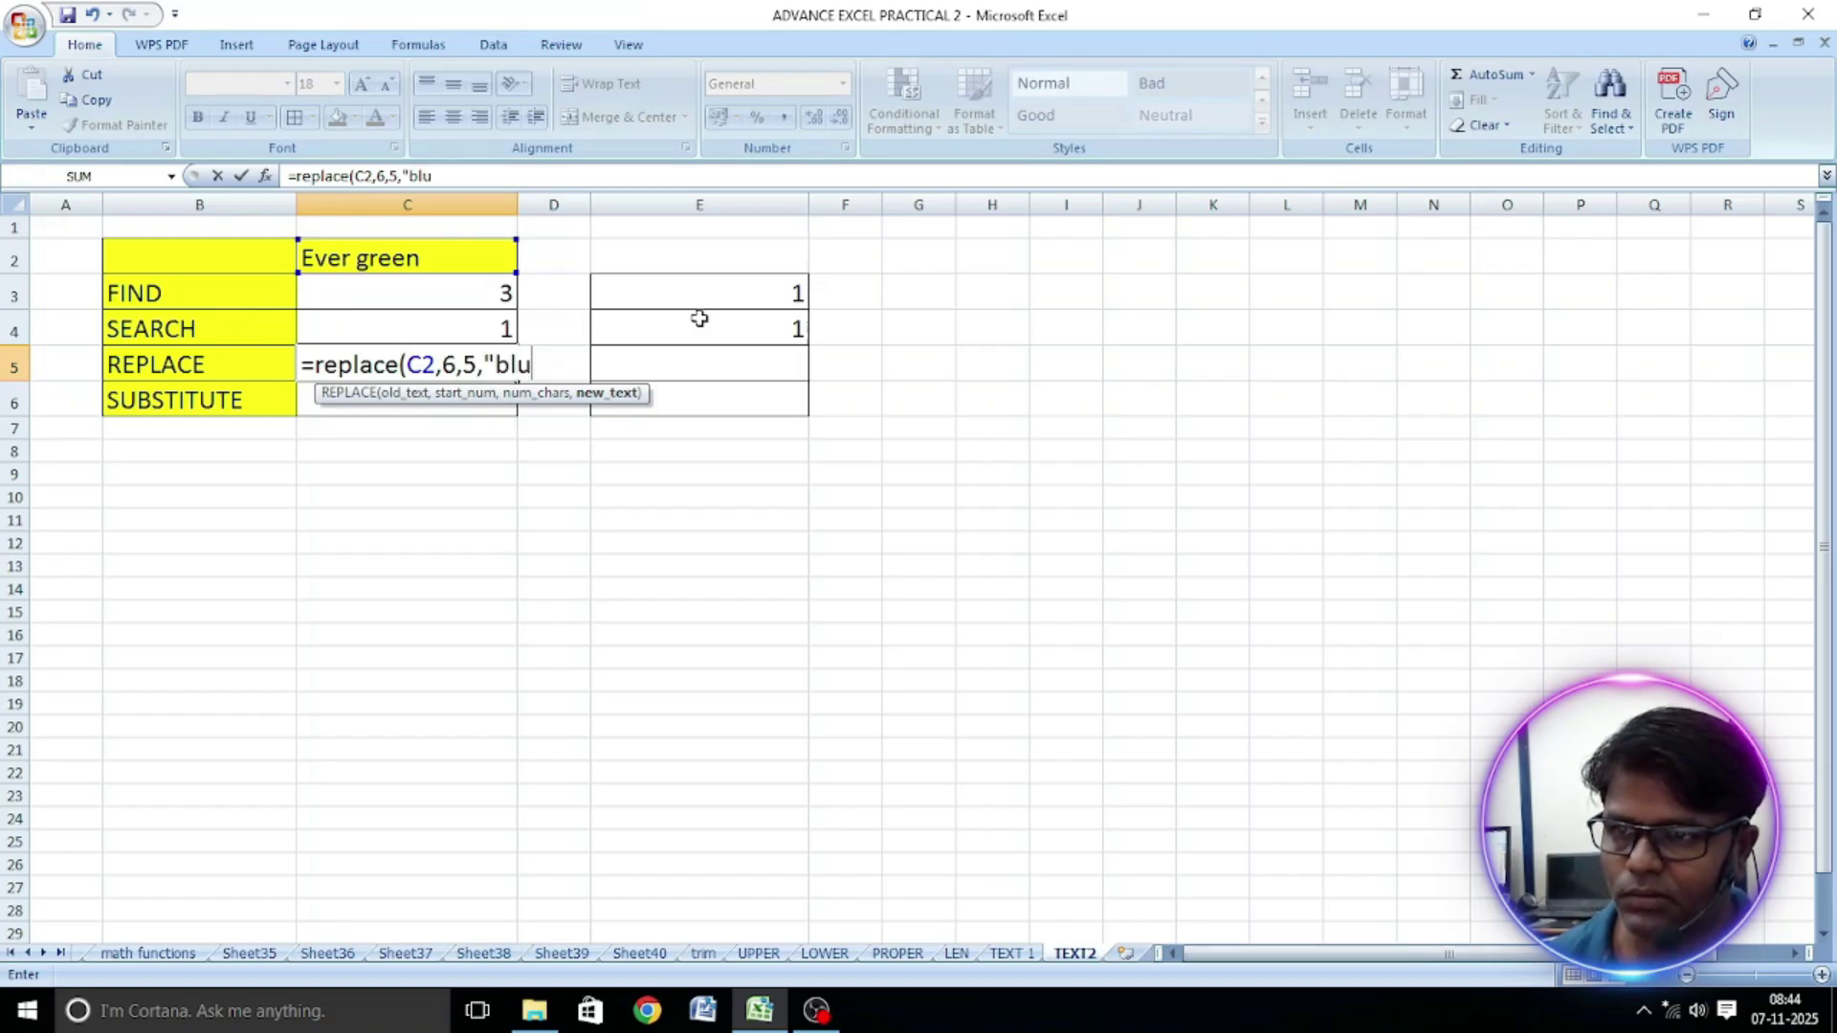
{"action": "type", "text": "e"}
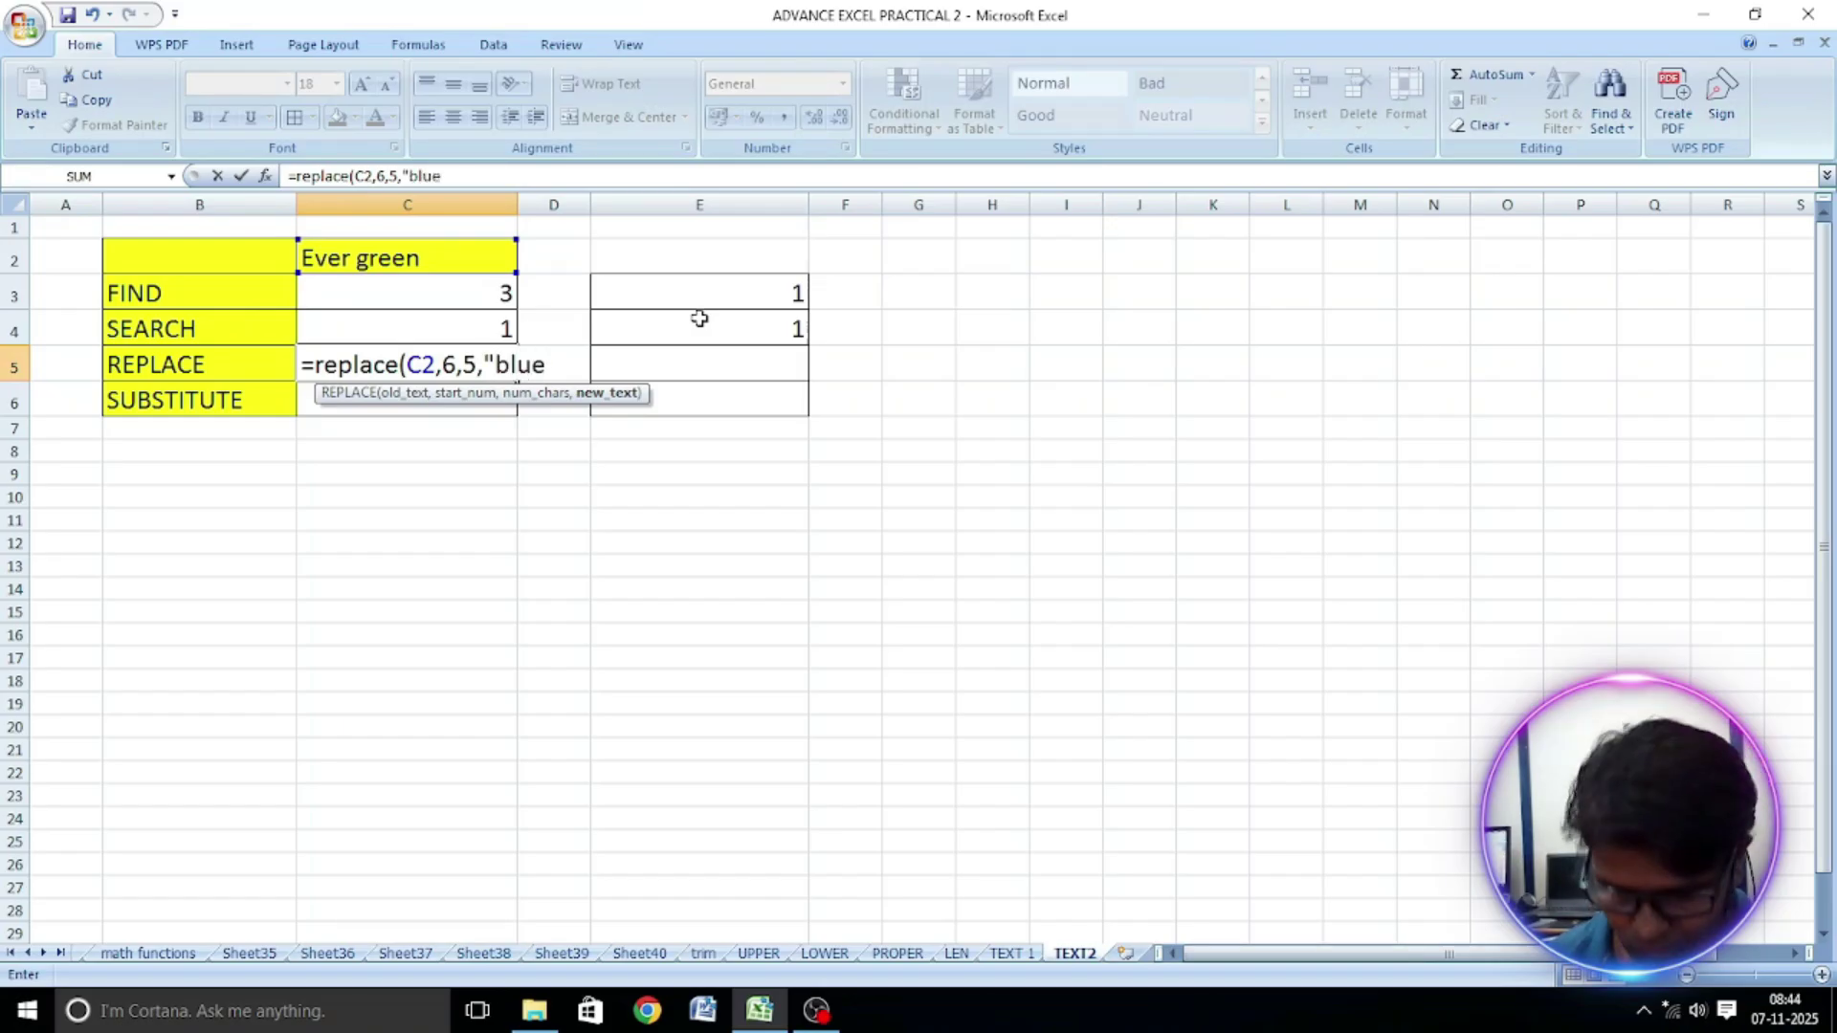
{"action": "type", "text": "\""}
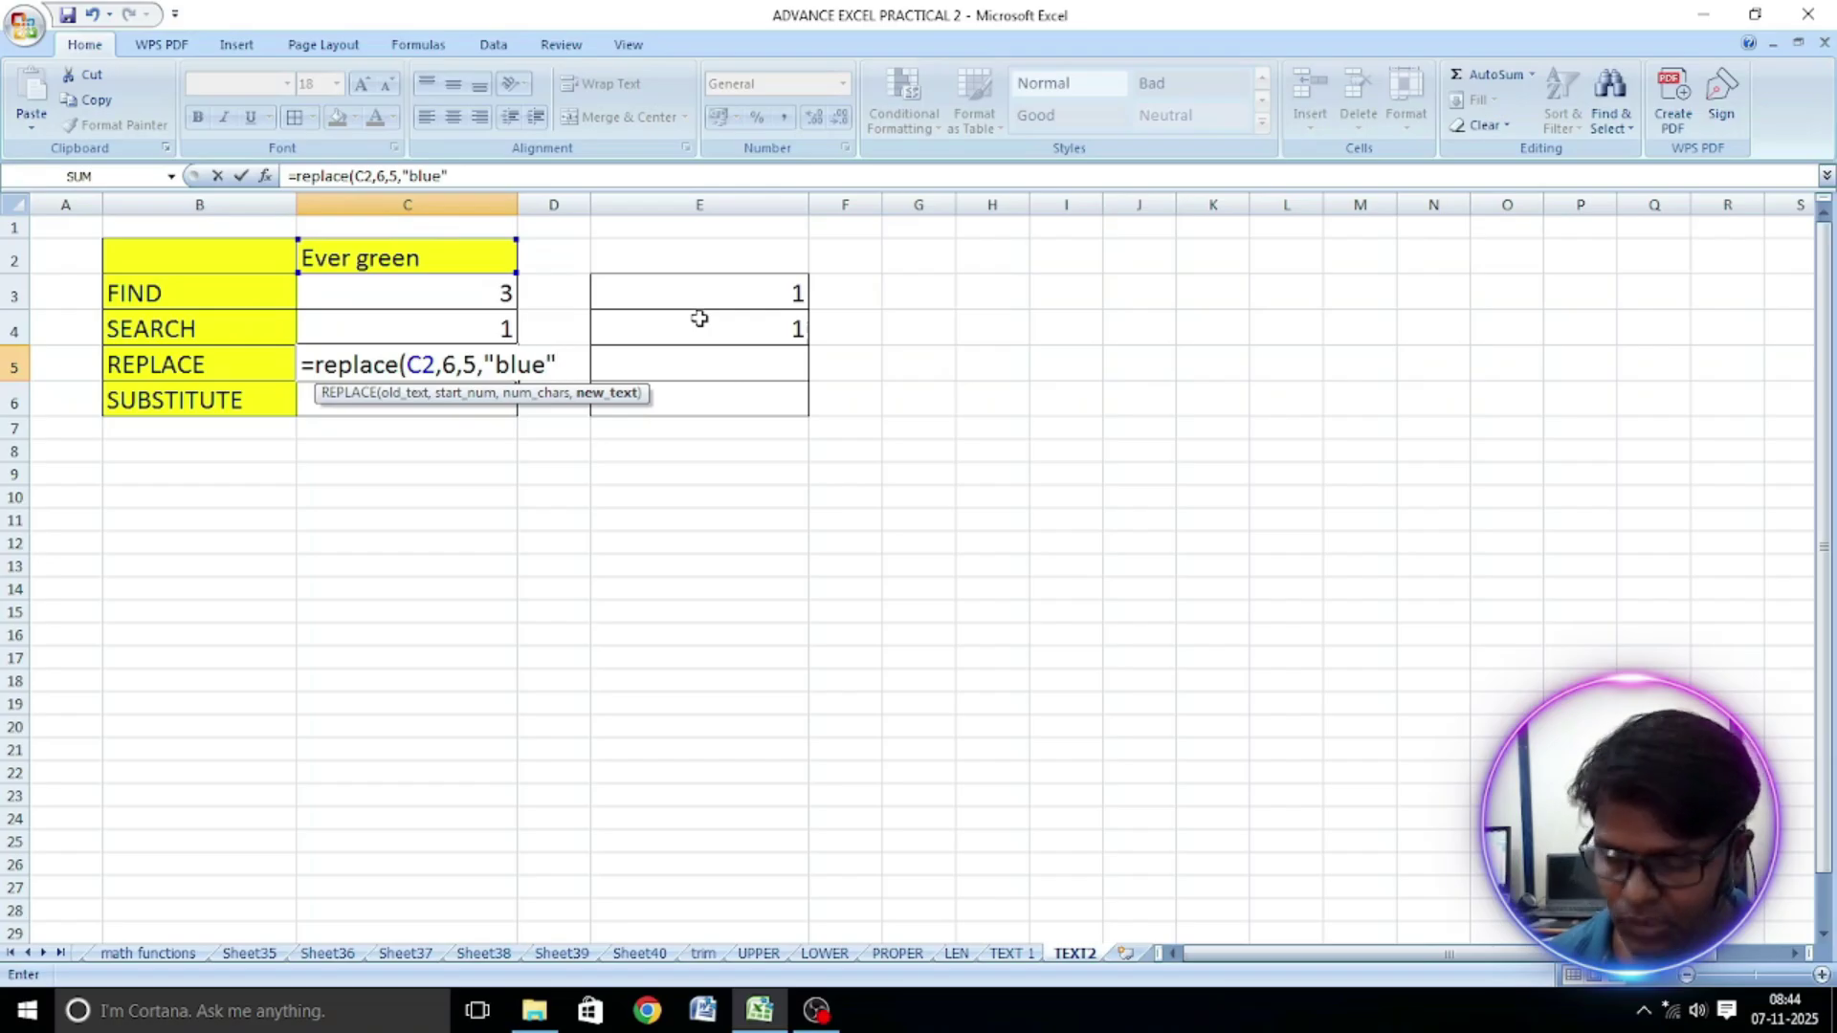
{"action": "type", "text": ")"}
{"action": "key", "text": "Return"}
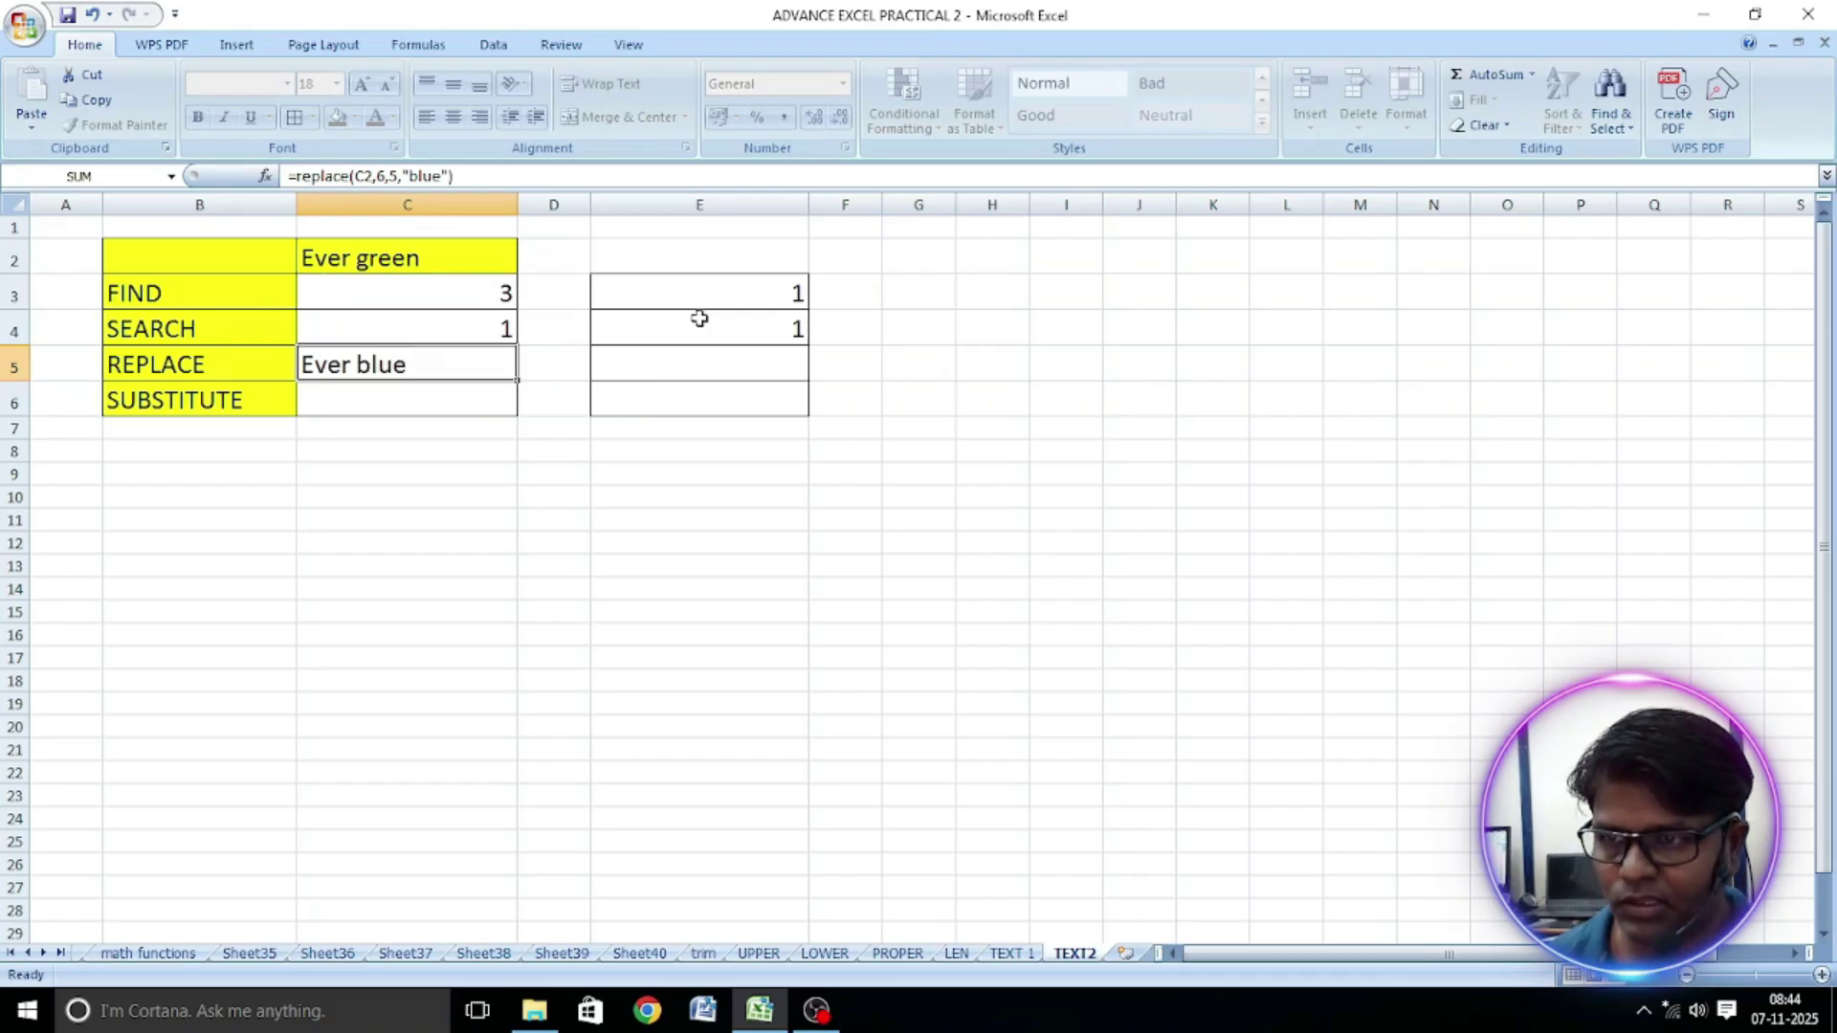
{"action": "left_click", "coordinate": [327, 369]}
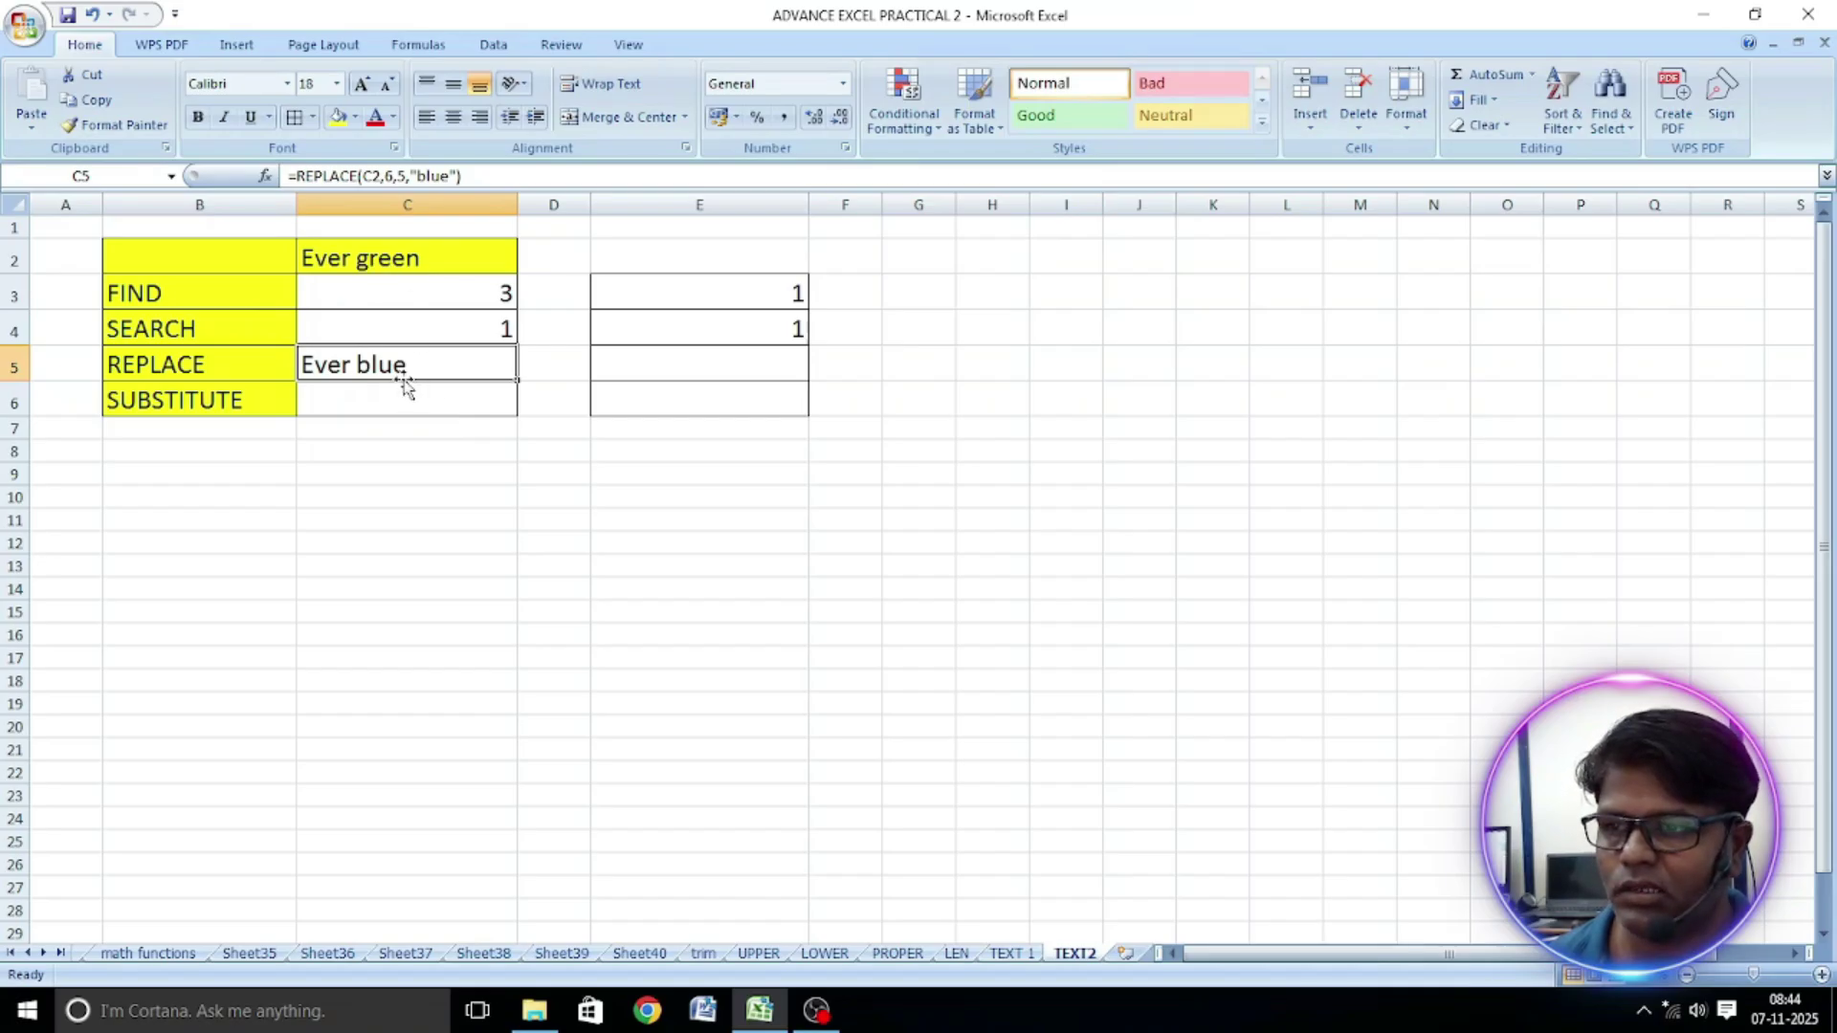
Enter =REPLACE(C2,6,5,"red") in cell E5 and format the result in a larger, bold font
{"action": "left_click", "coordinate": [736, 367]}
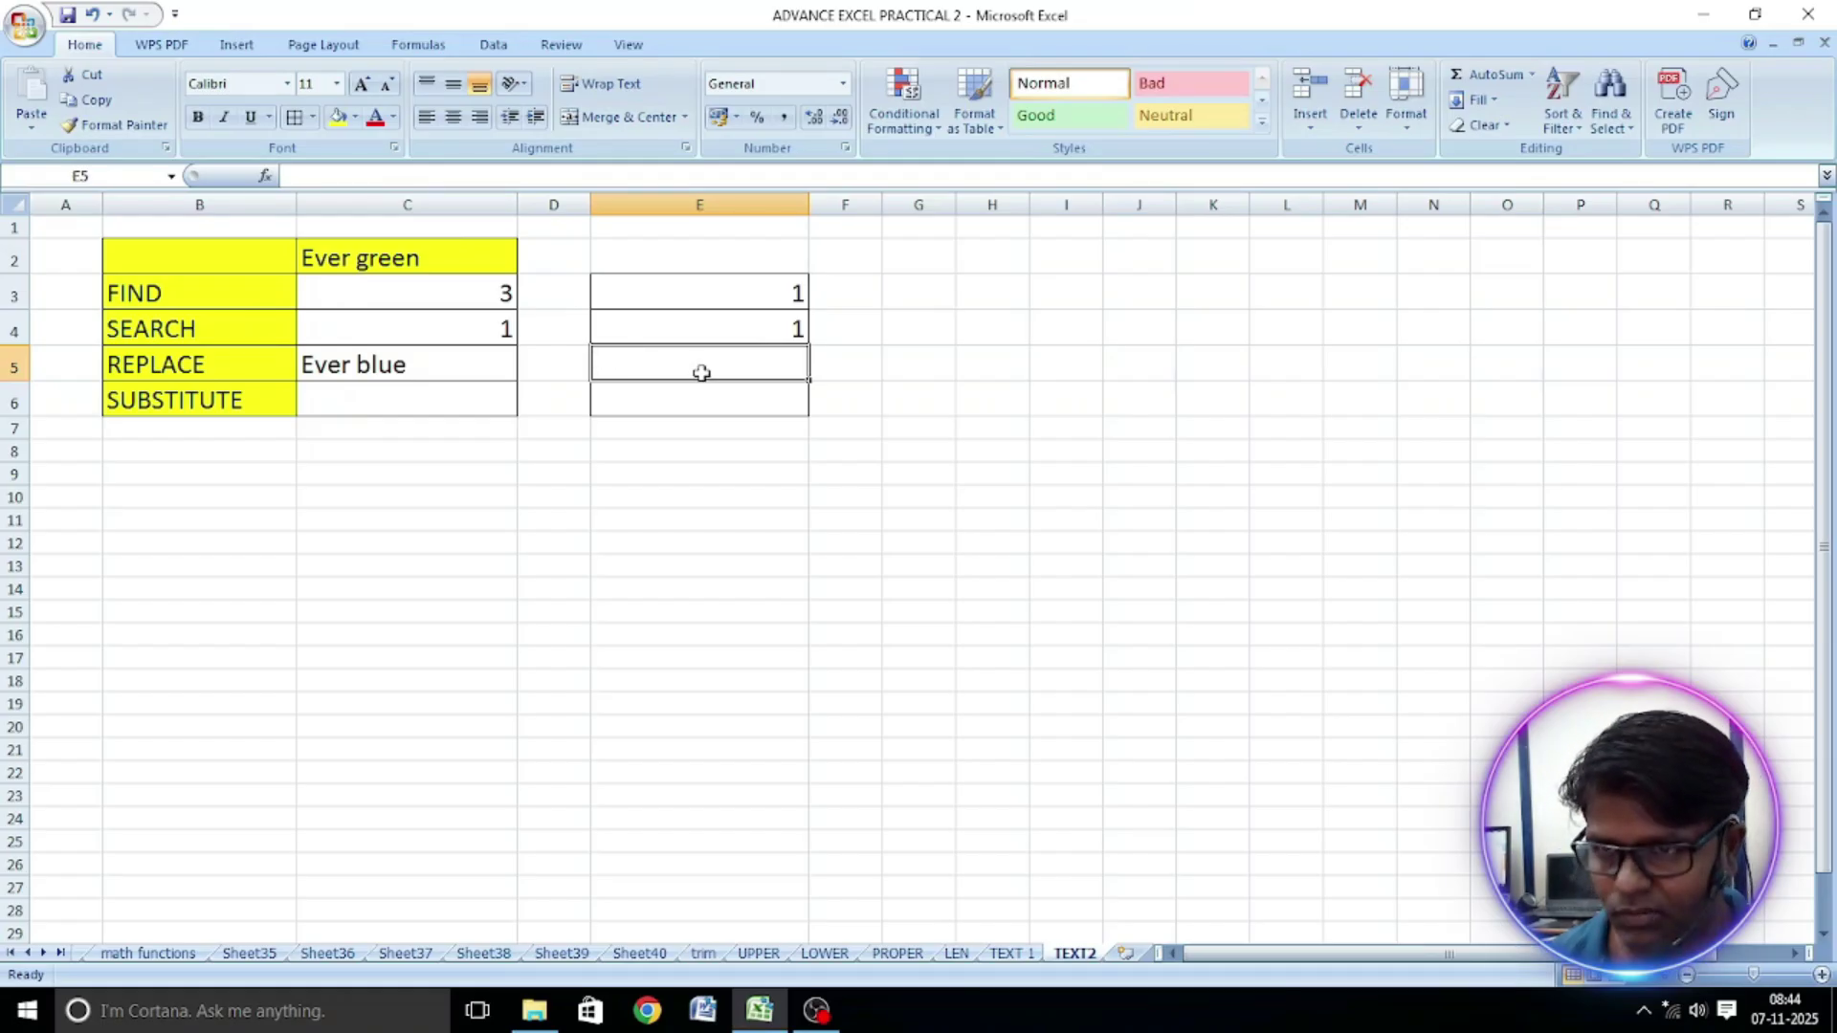
{"action": "type", "text": "="}
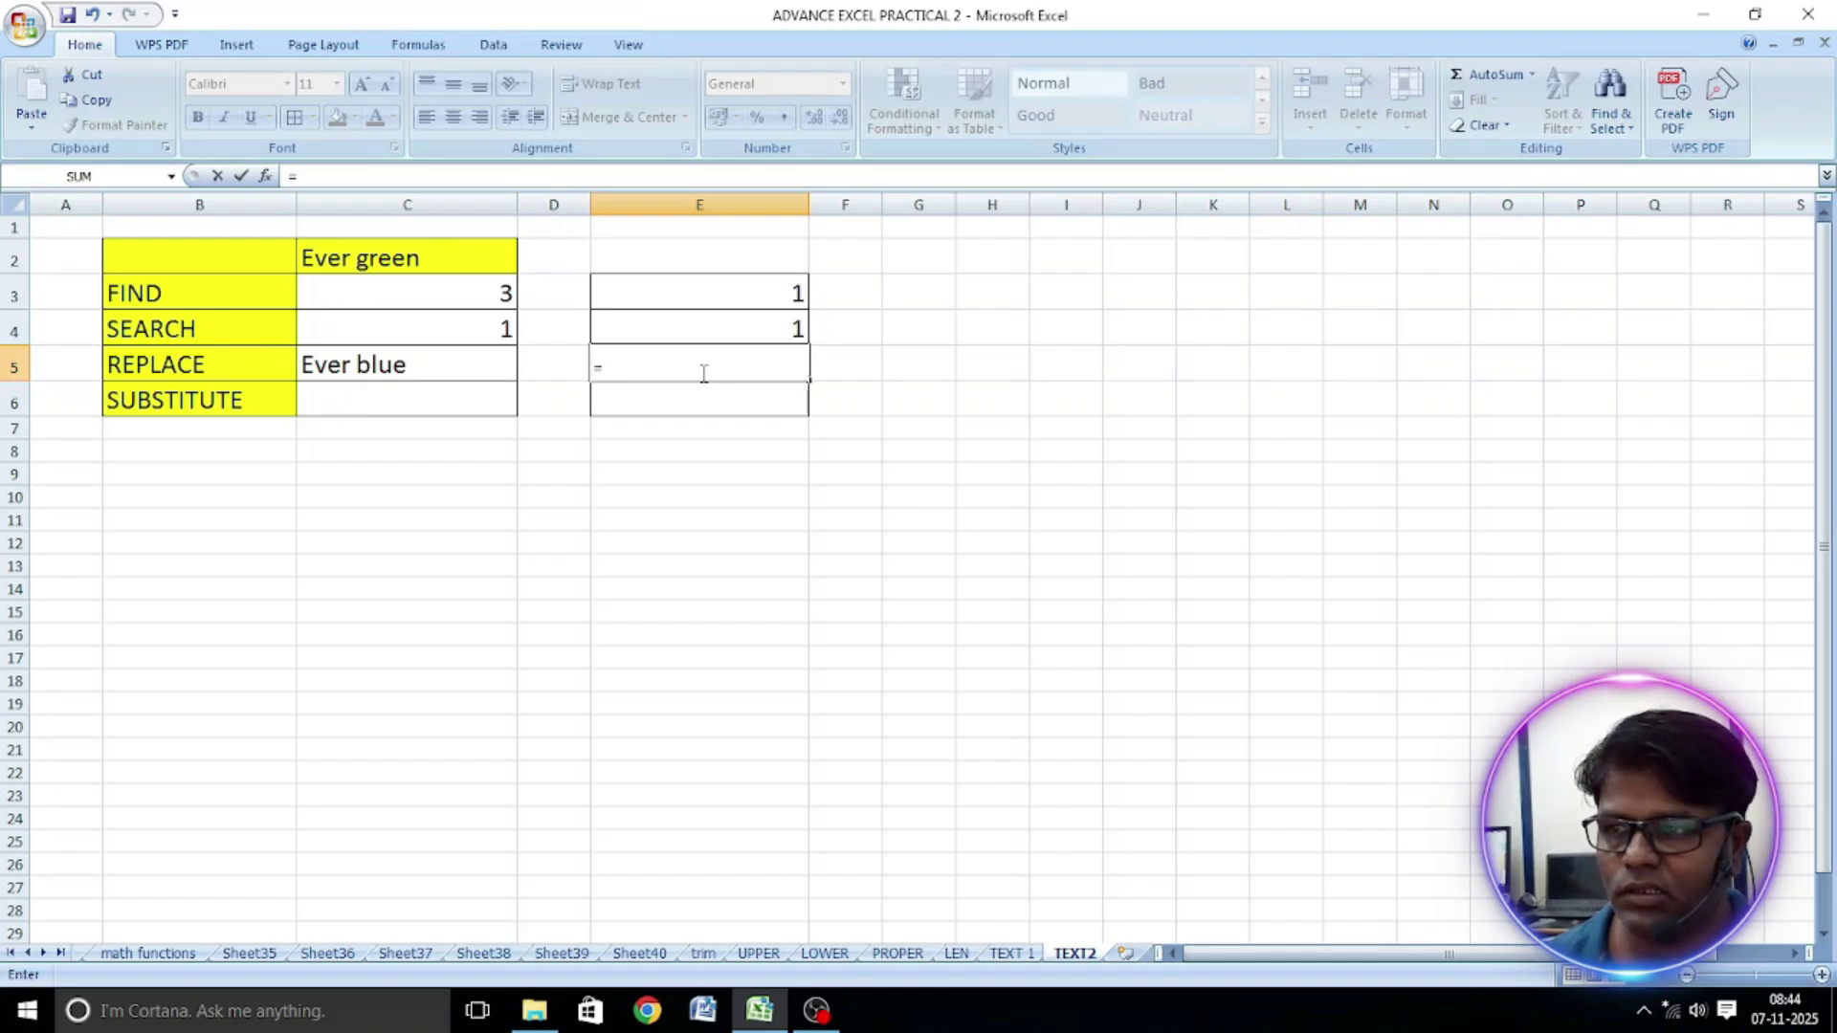
{"action": "type", "text": "replace("}
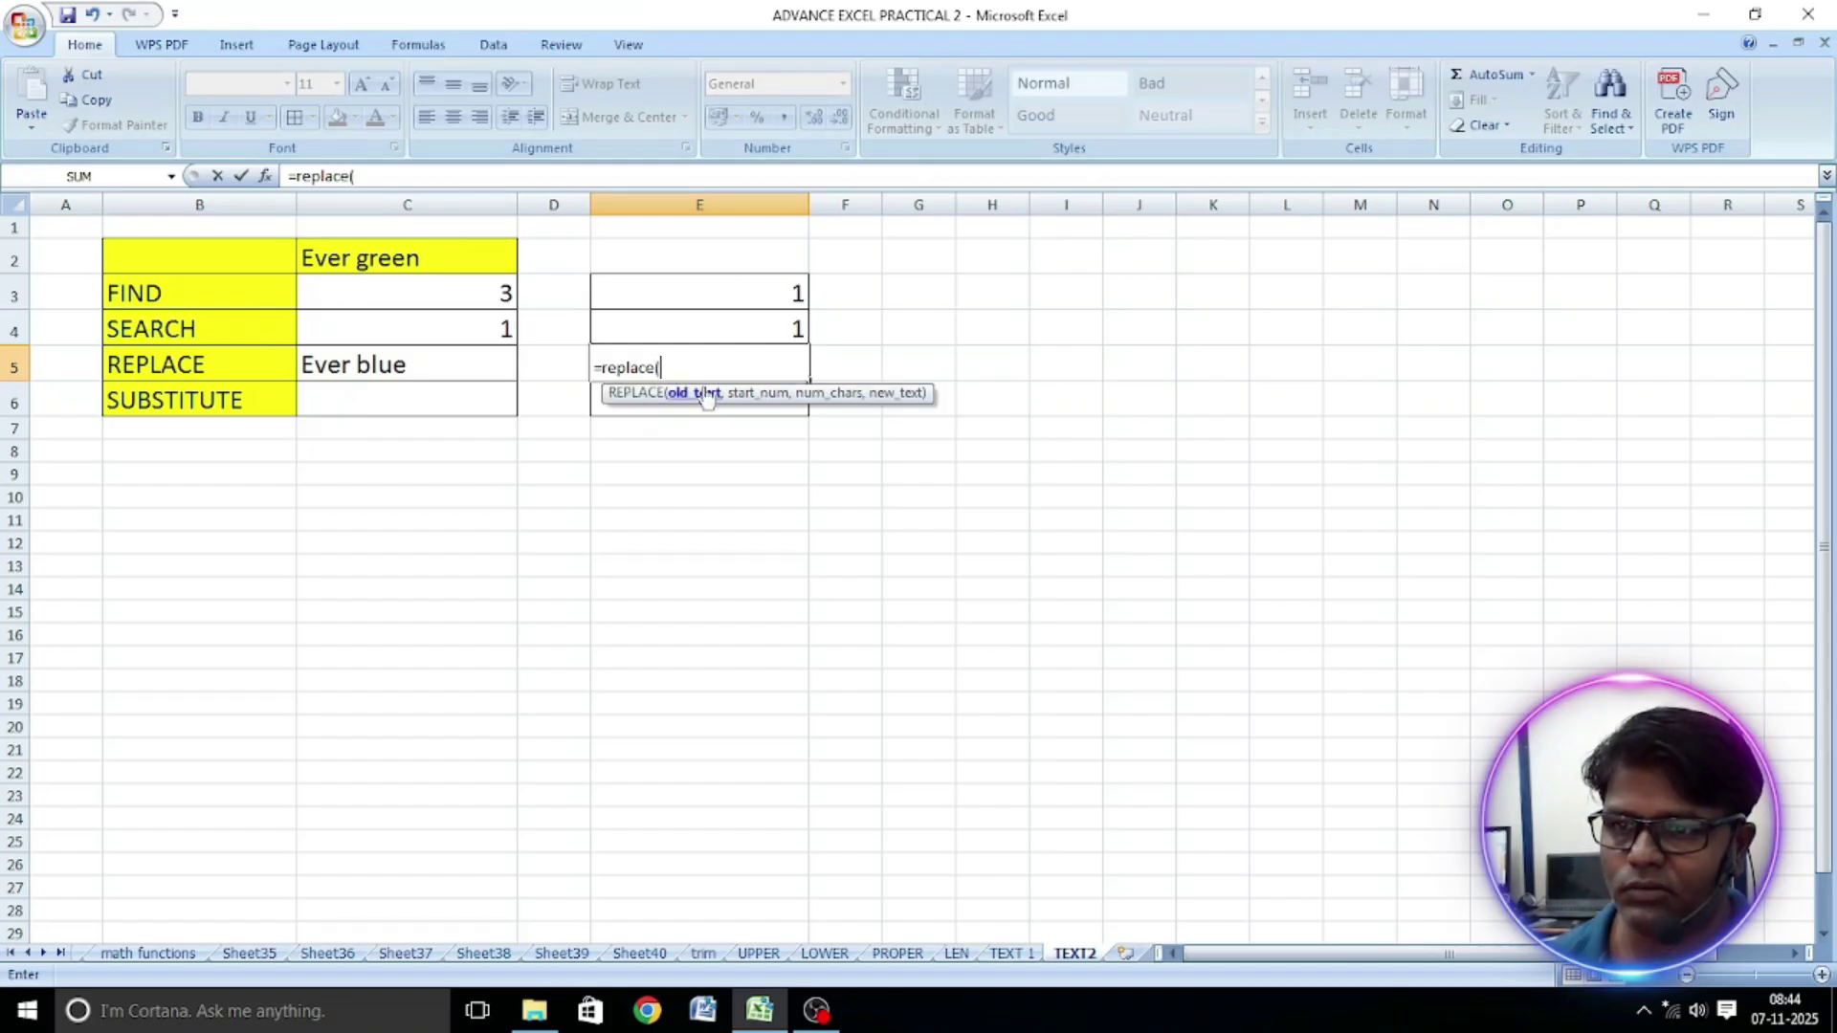
{"action": "left_click", "coordinate": [392, 268]}
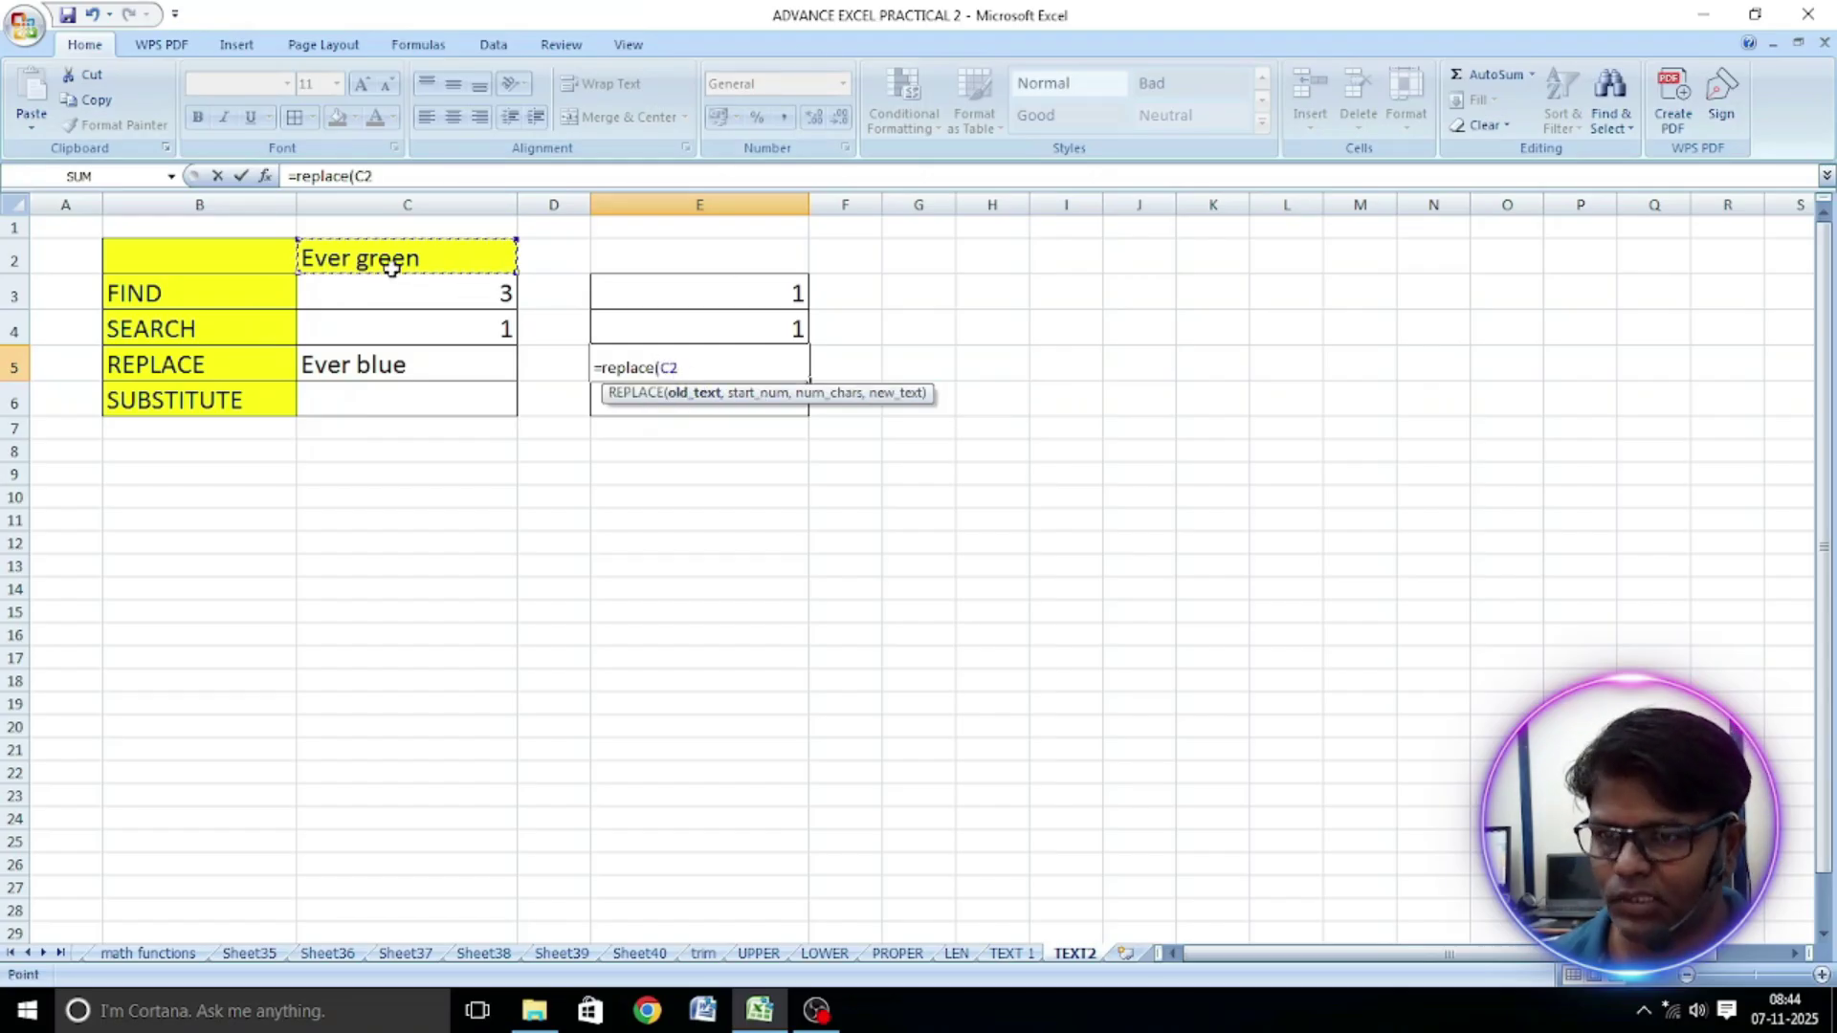
{"action": "type", "text": ","}
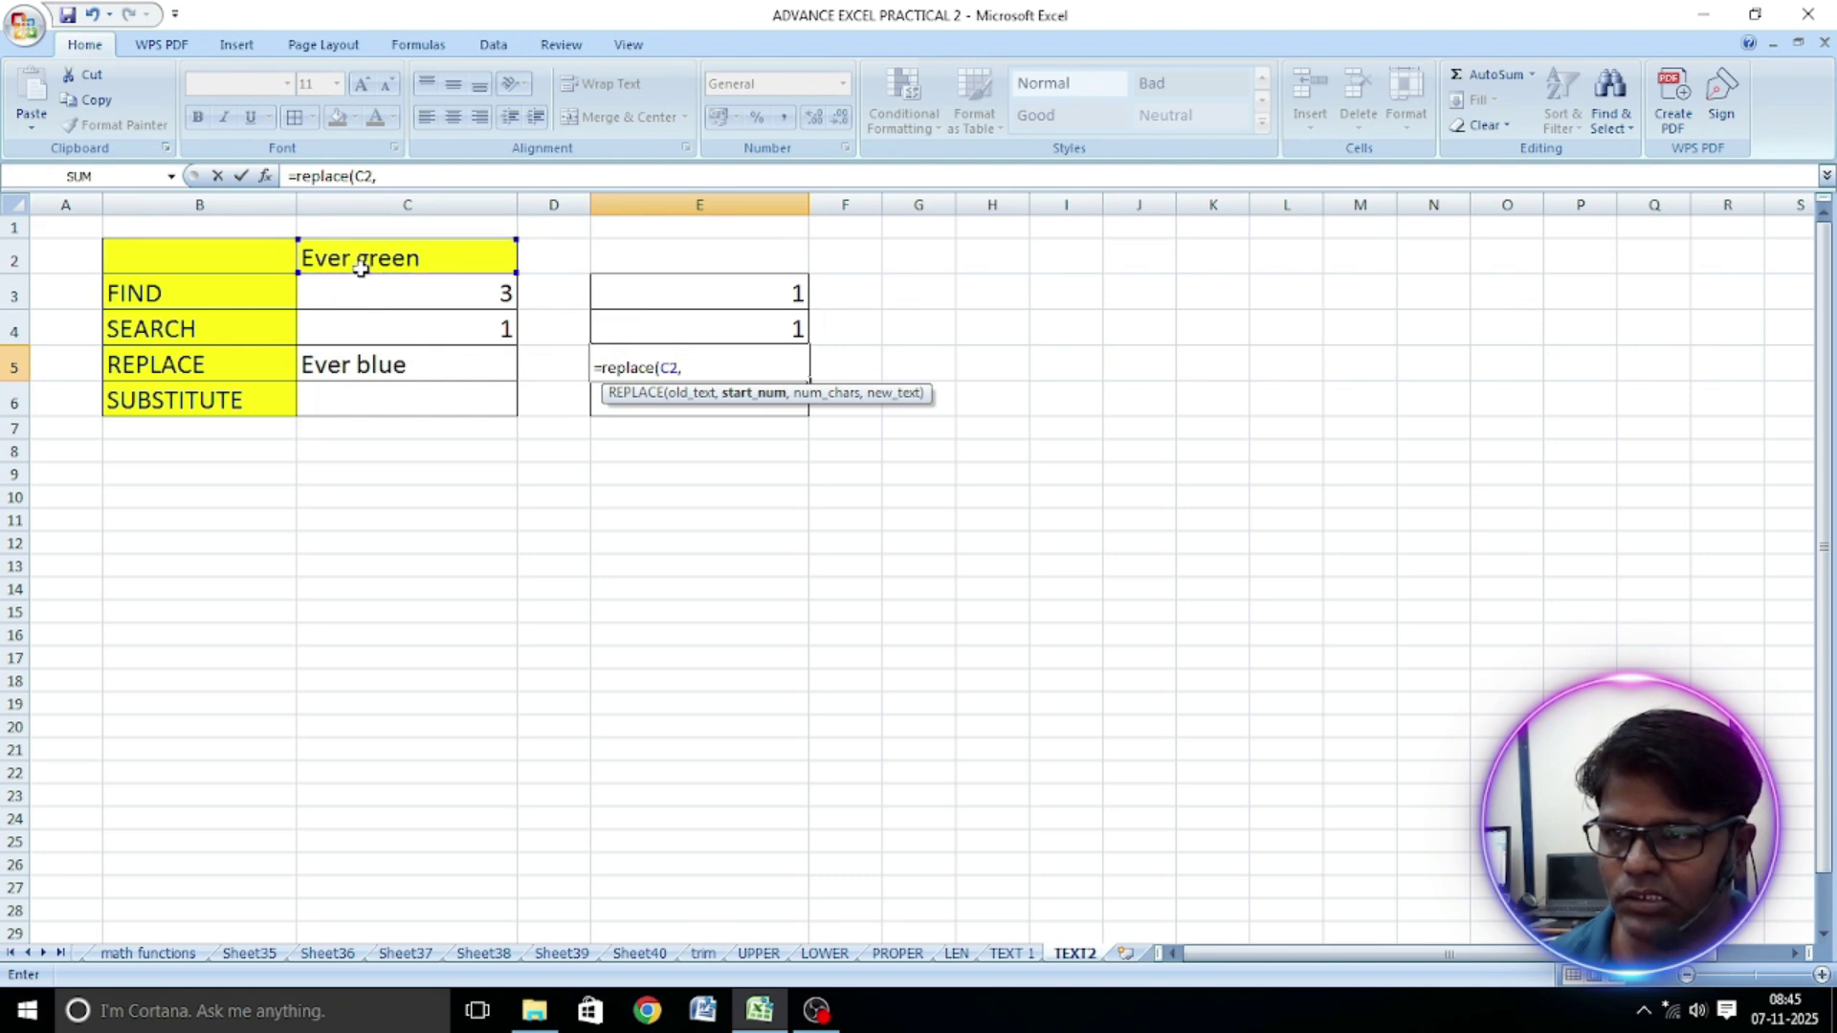
{"action": "type", "text": "6,"}
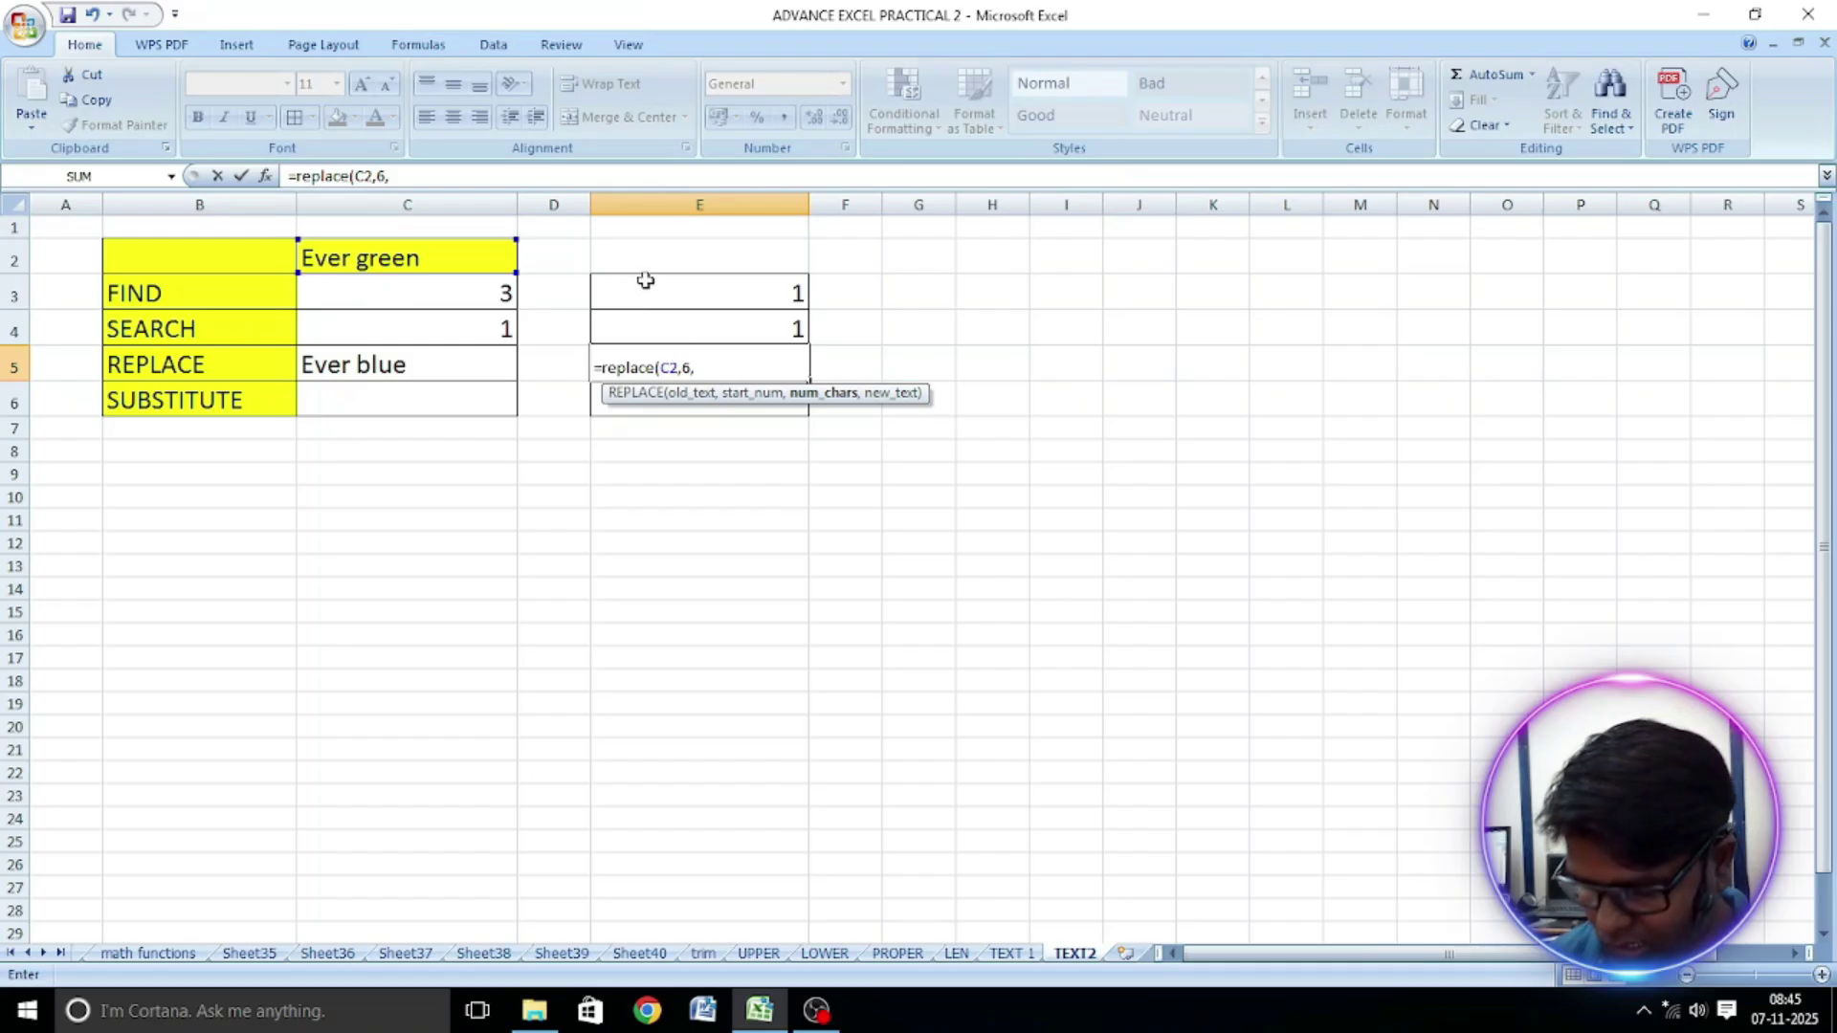
{"action": "type", "text": "5"}
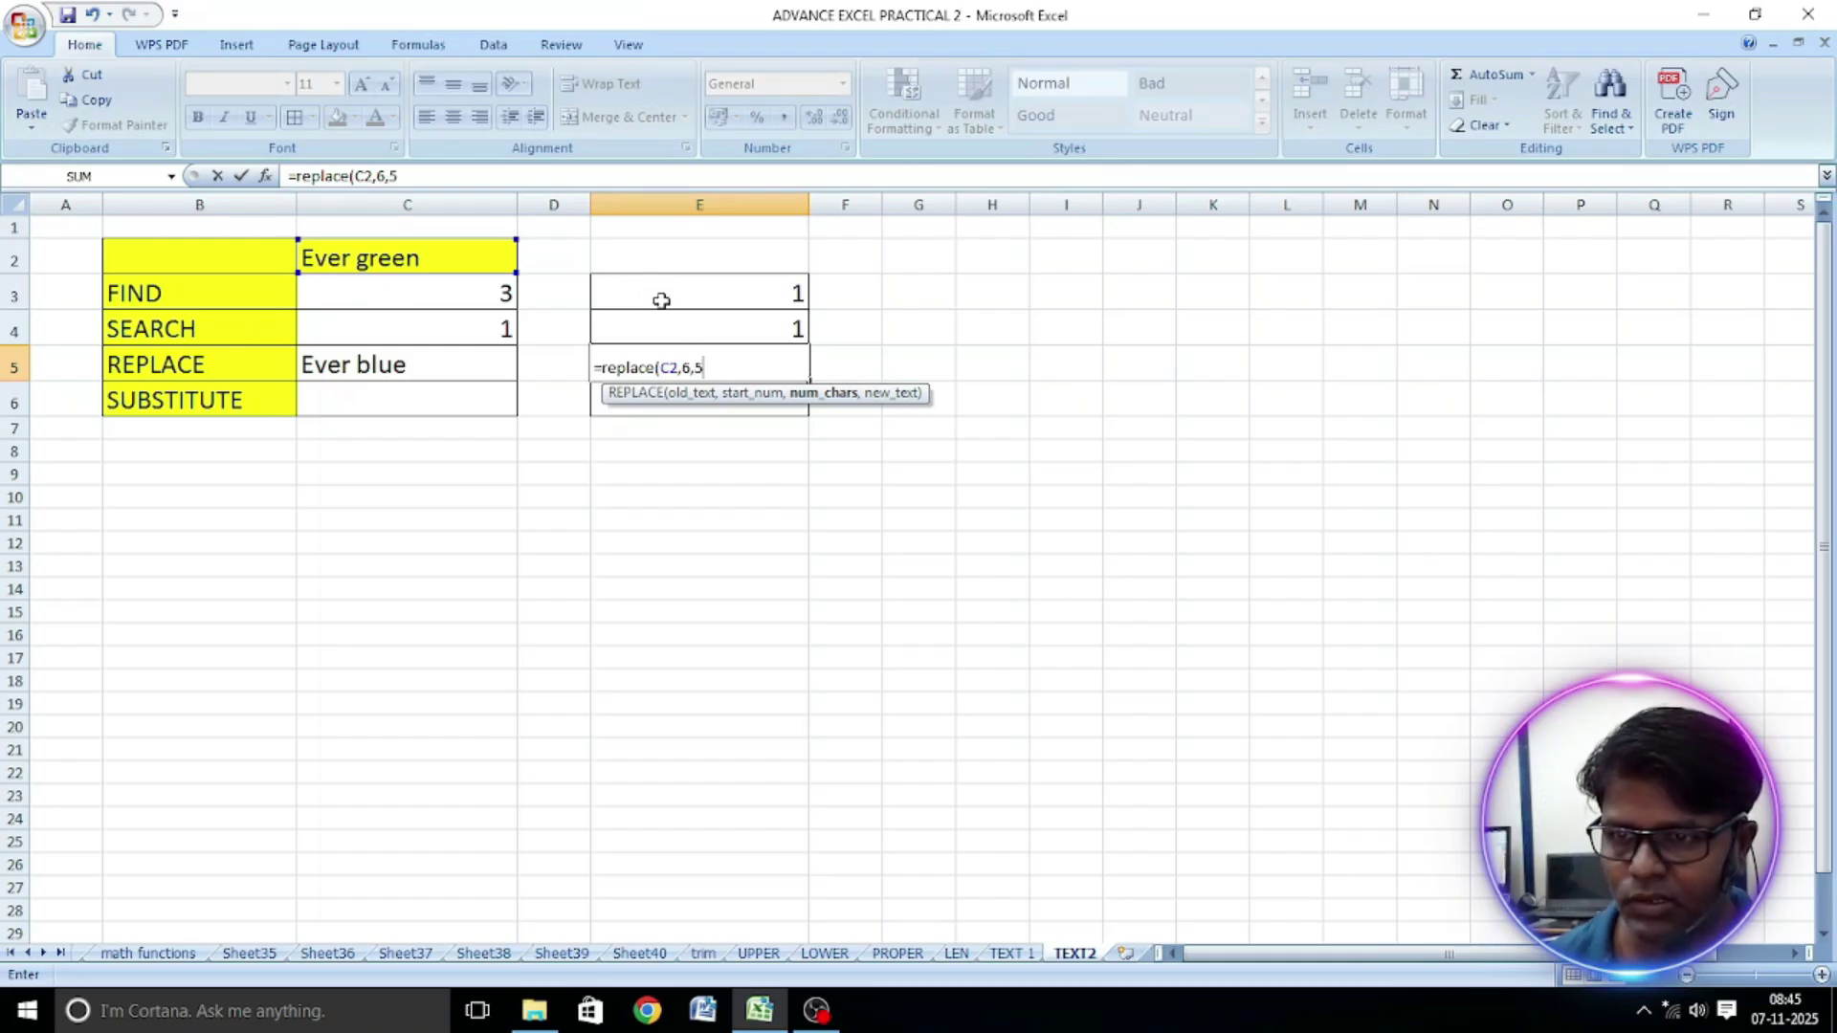
{"action": "type", "text": ","}
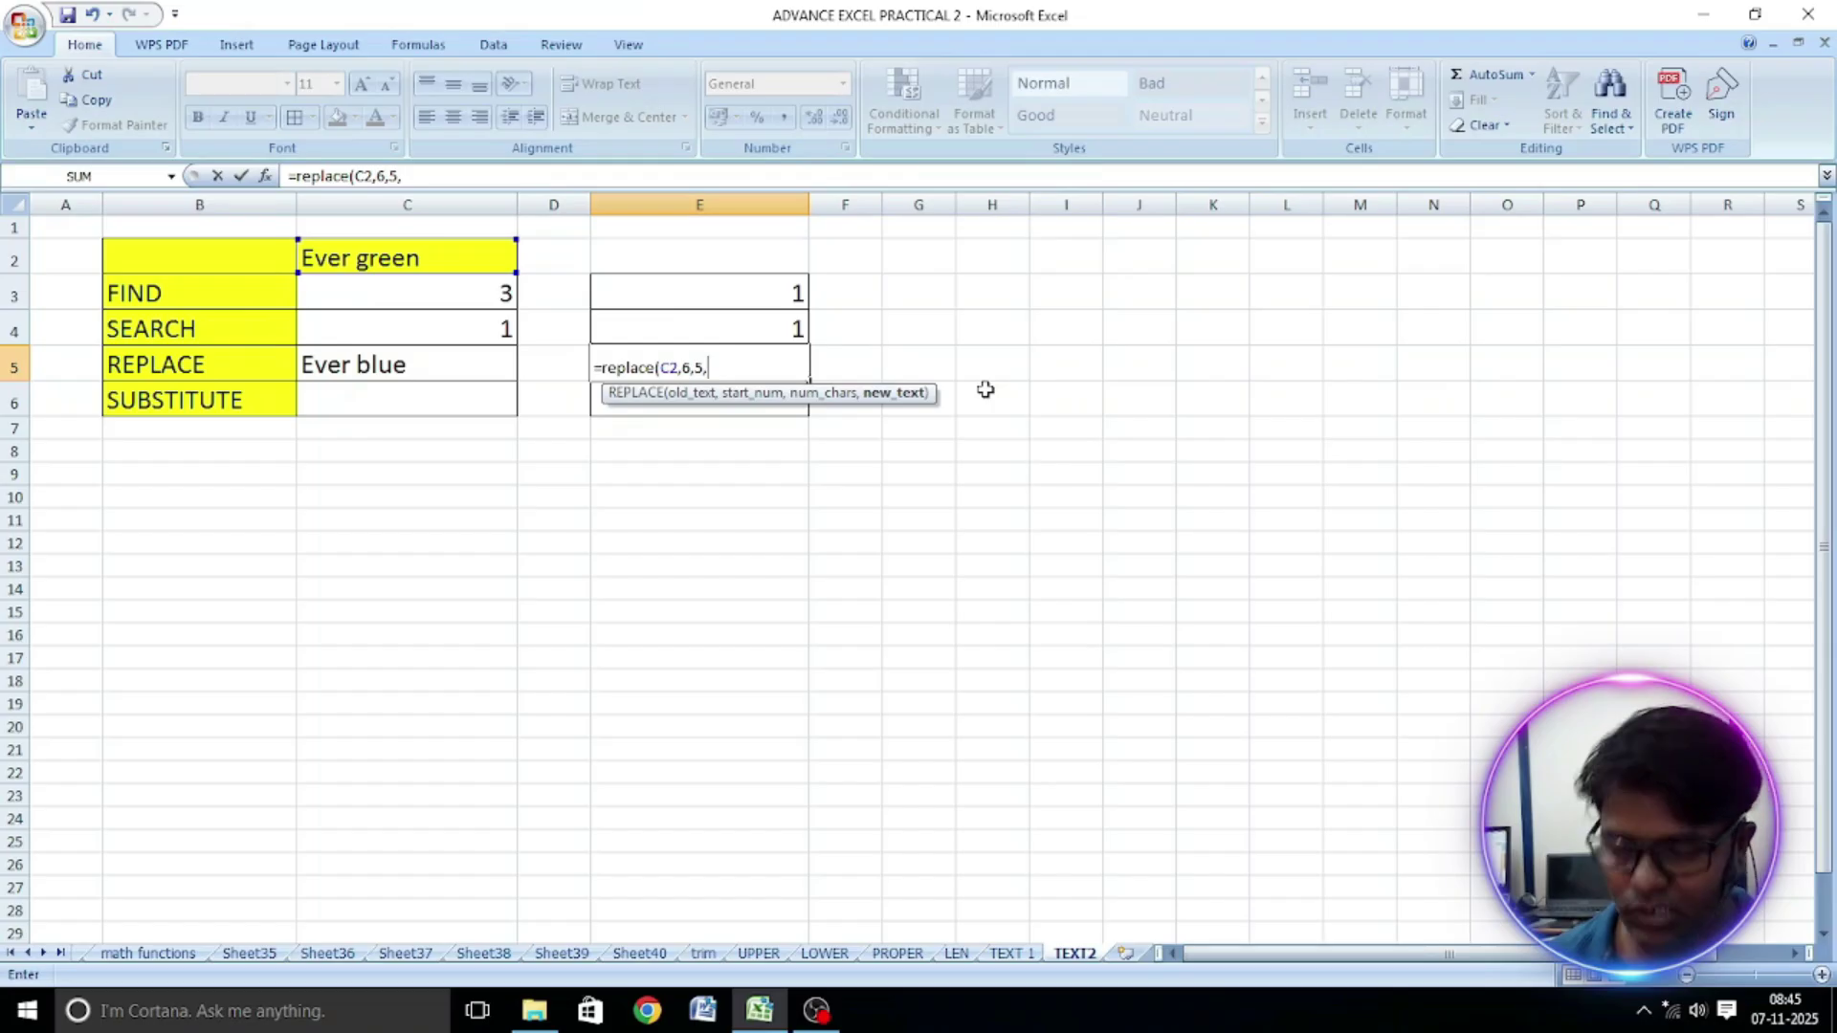
{"action": "type", "text": "\""}
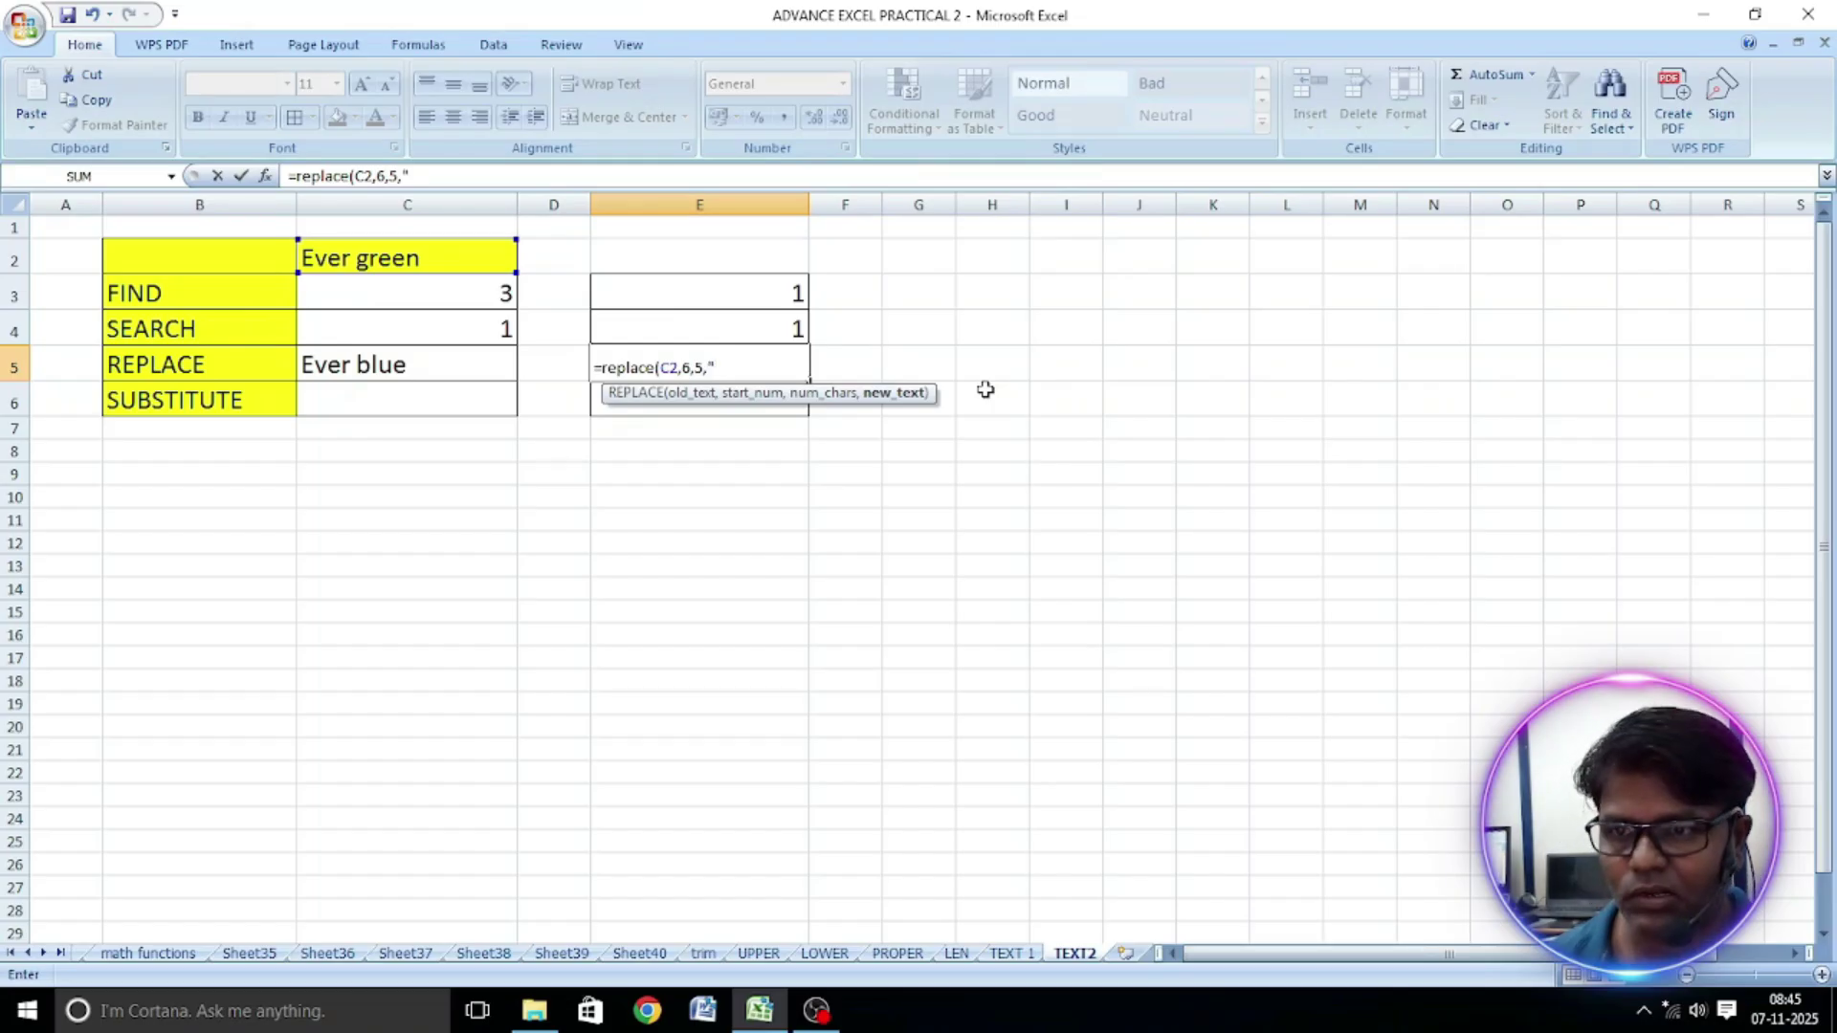
{"action": "type", "text": "red"}
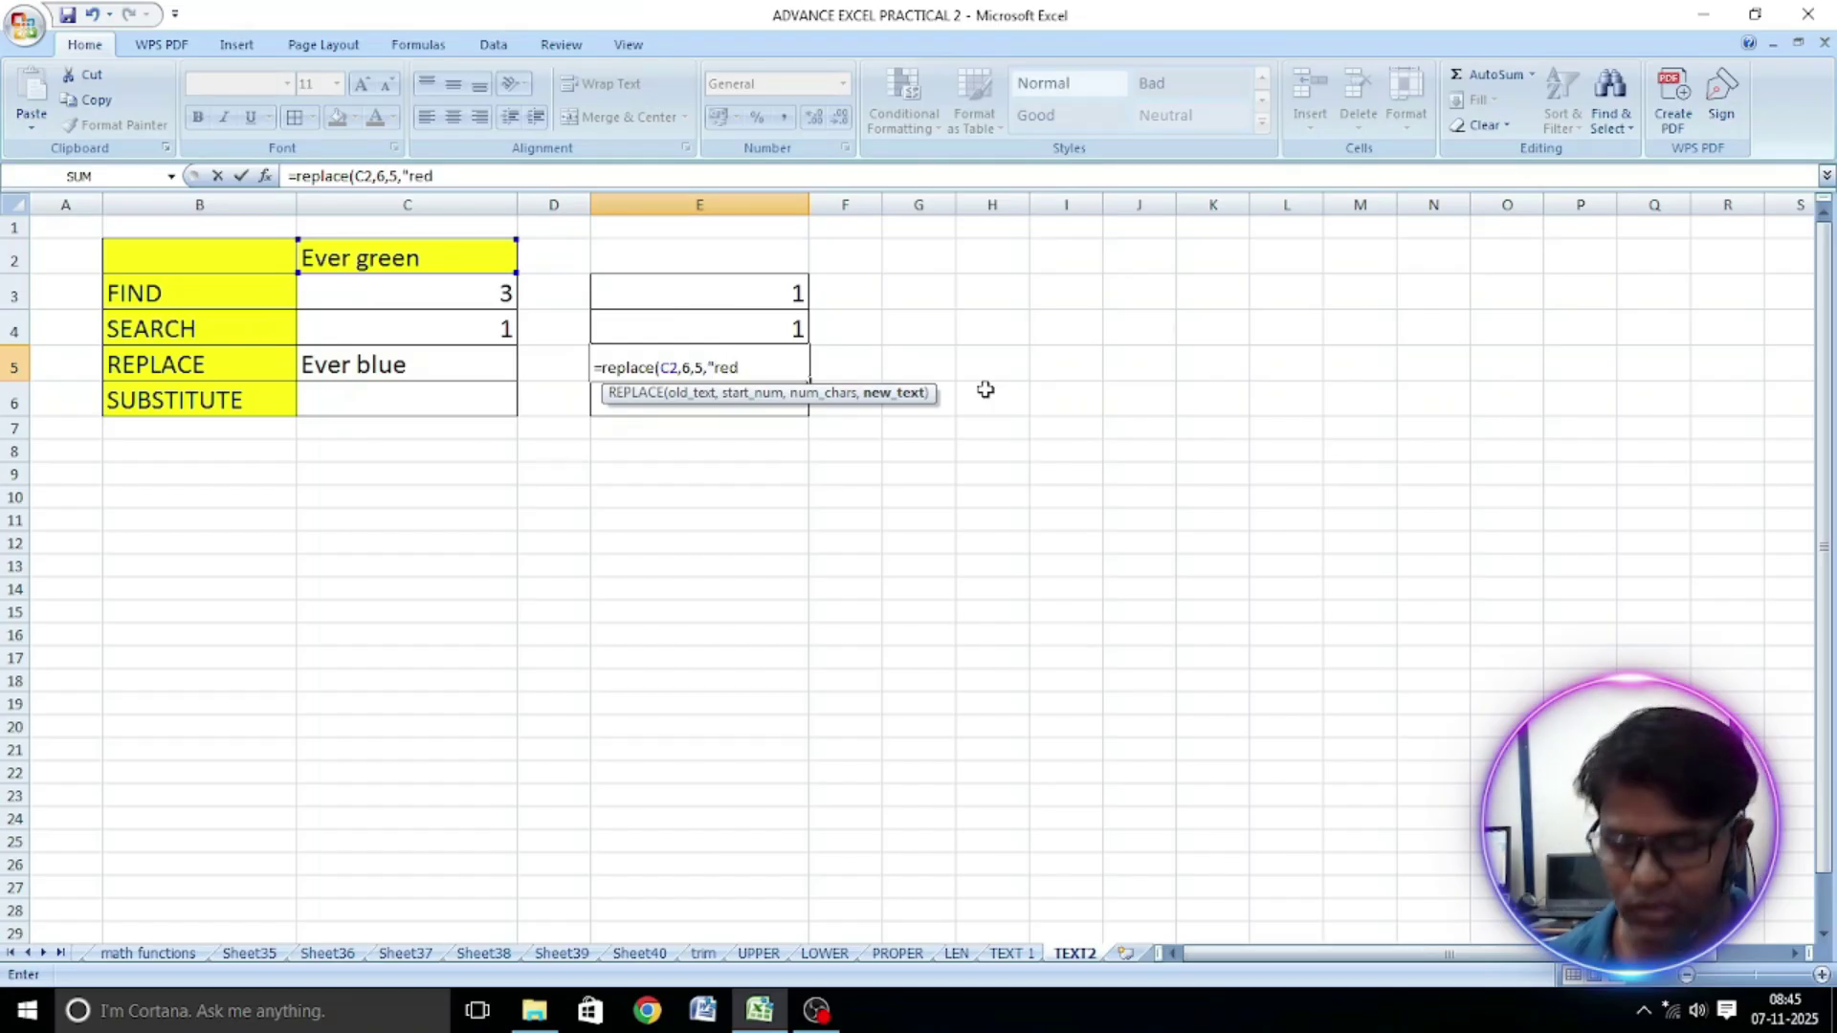
{"action": "type", "text": "\""}
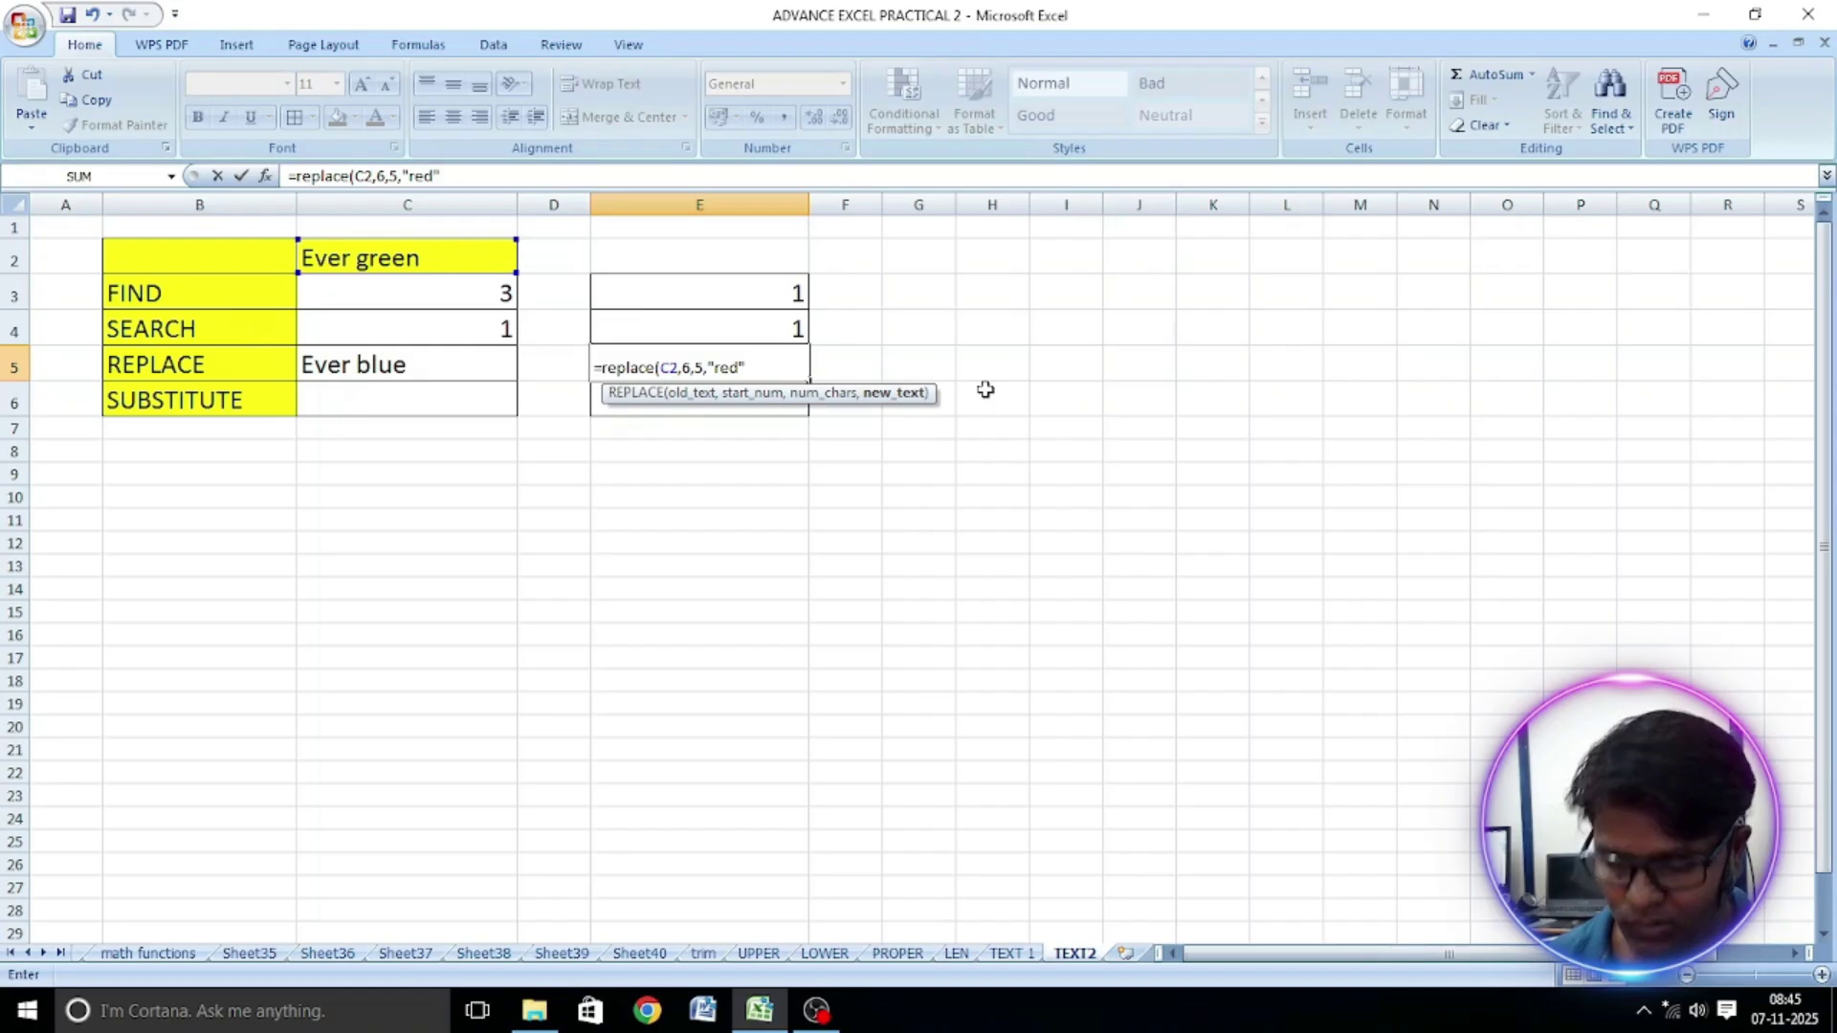
{"action": "type", "text": ")"}
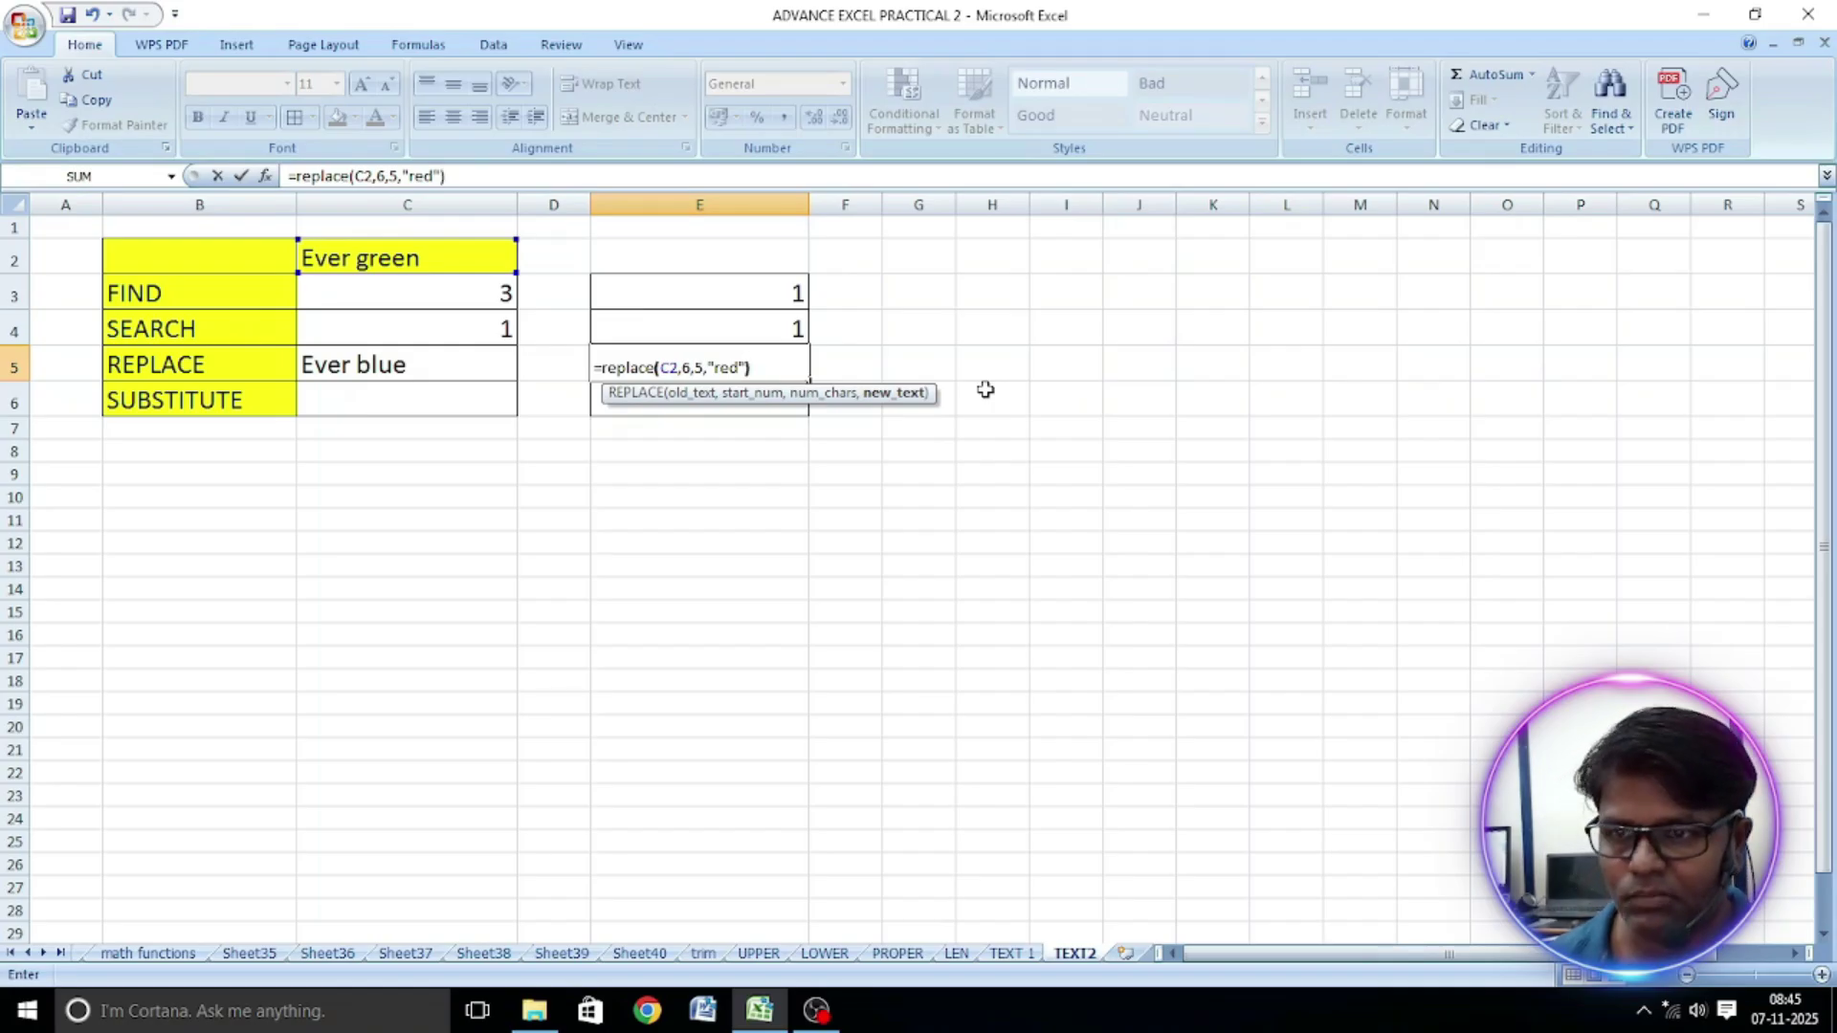
{"action": "key", "text": "Return"}
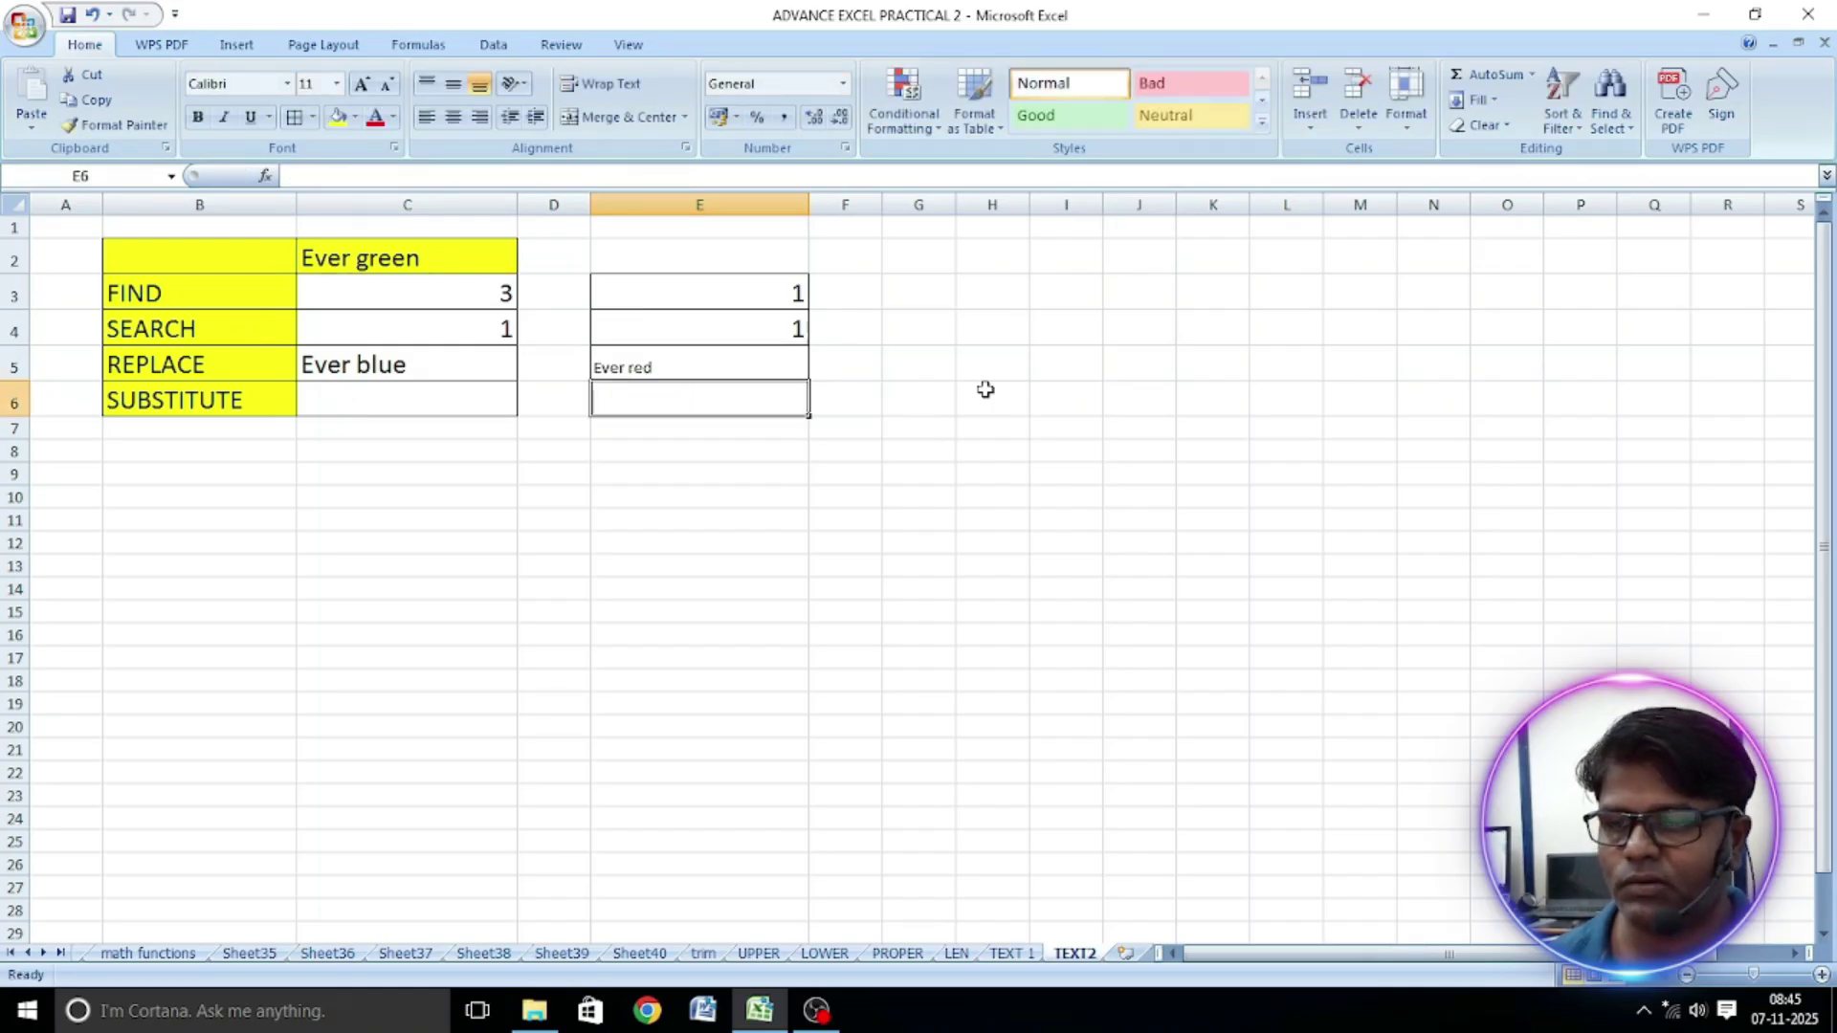
{"action": "left_click_drag", "start_coordinate": [681, 362], "coordinate": [669, 392]}
Enter =SUBSTITUTE(C2,"e","A") in cell C6 to swap every lowercase "e" in "Ever green" for "A"
{"action": "left_click", "coordinate": [431, 401]}
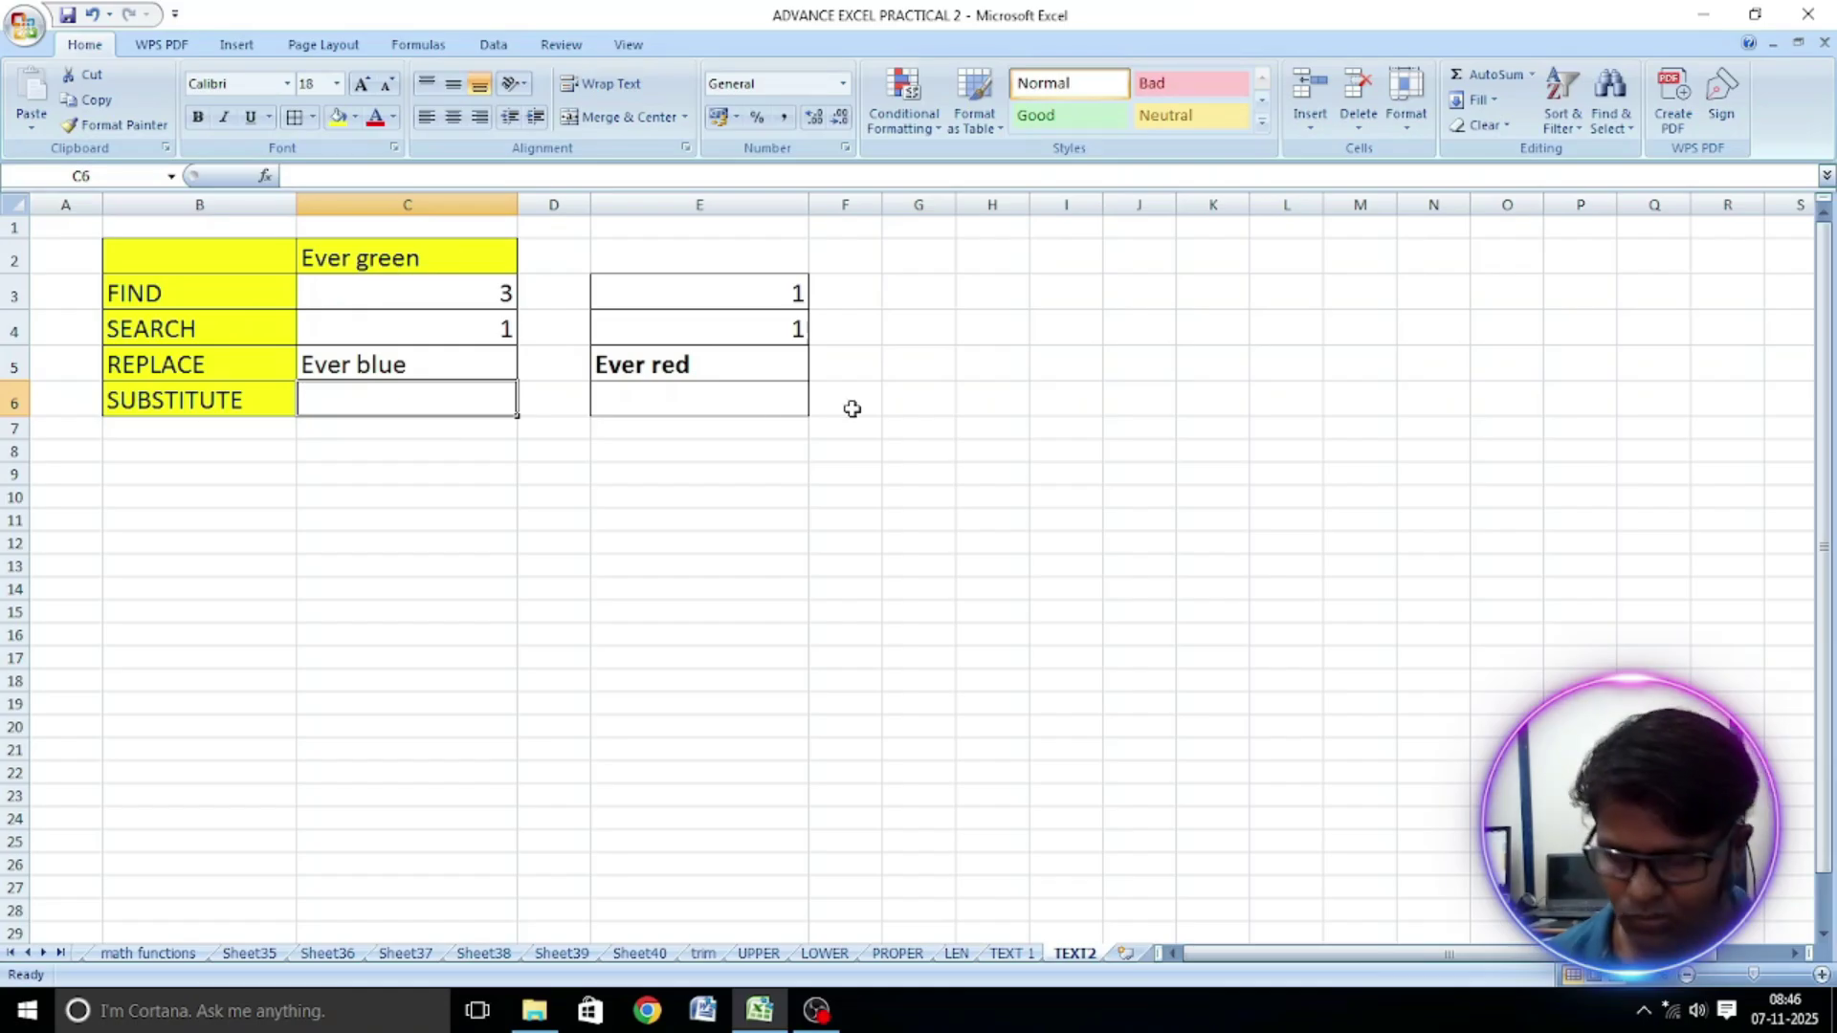
{"action": "type", "text": "="}
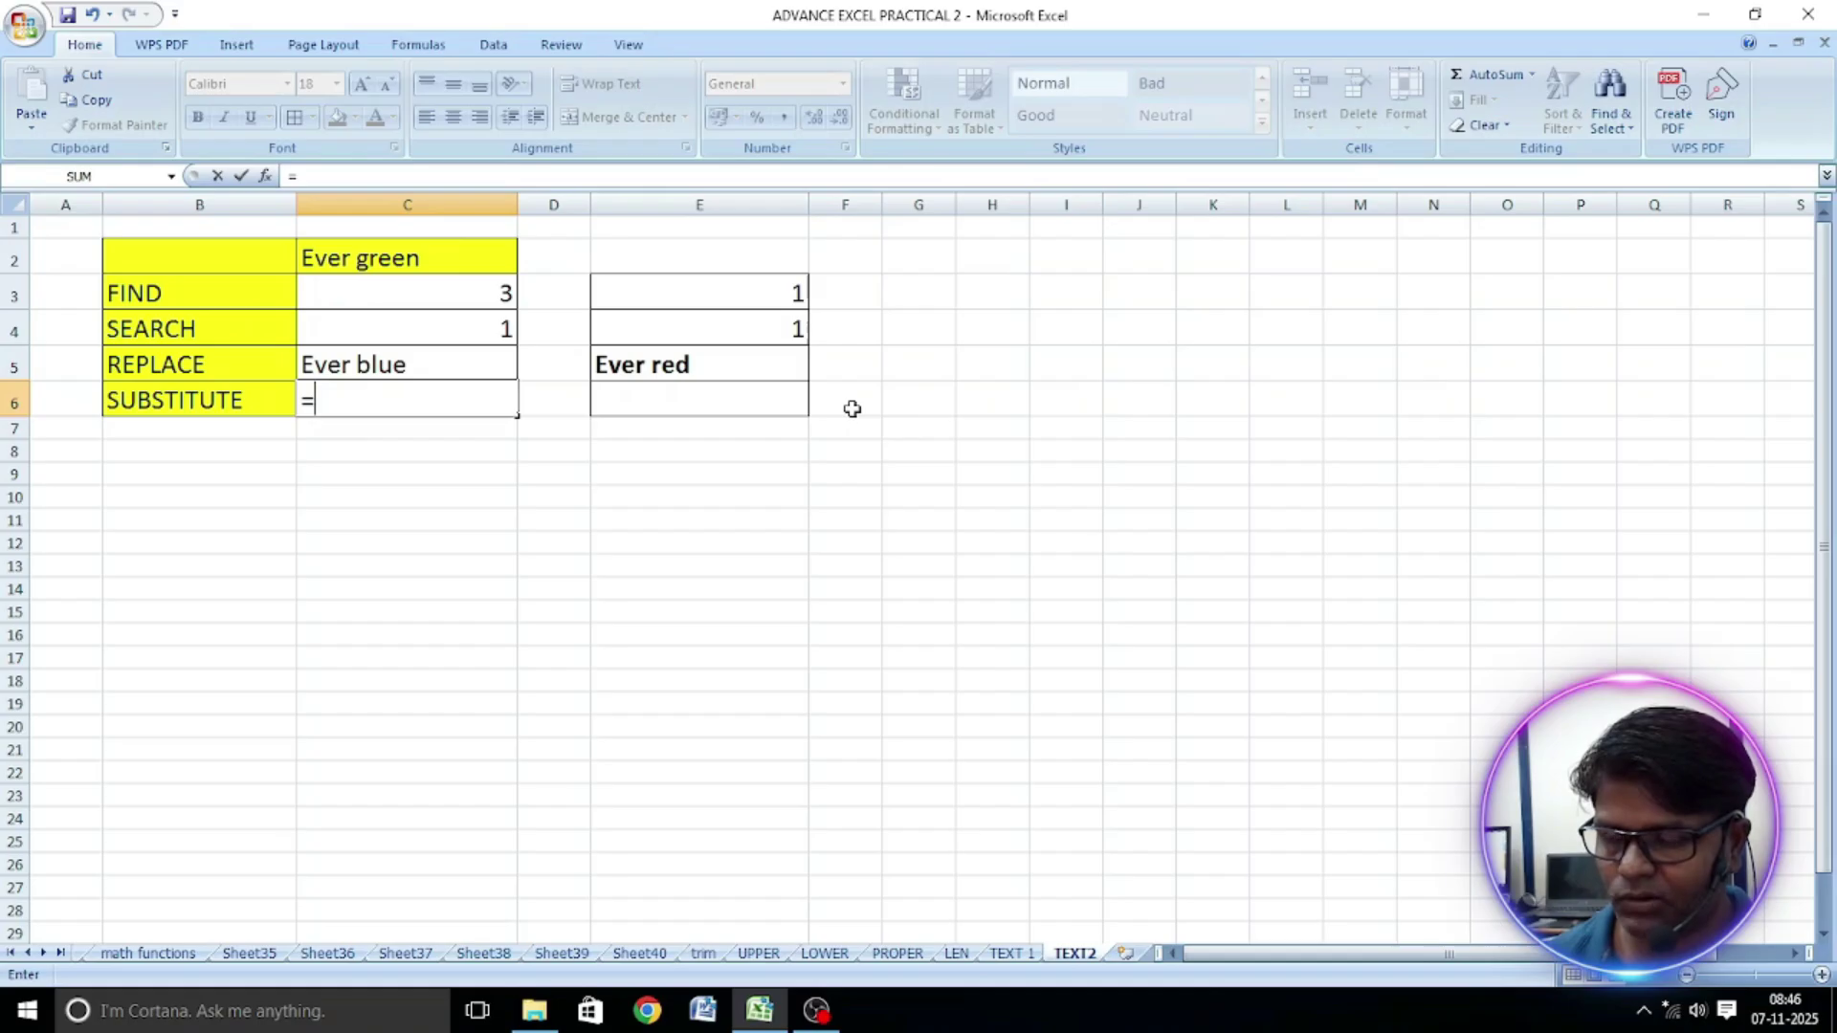
{"action": "type", "text": "su"}
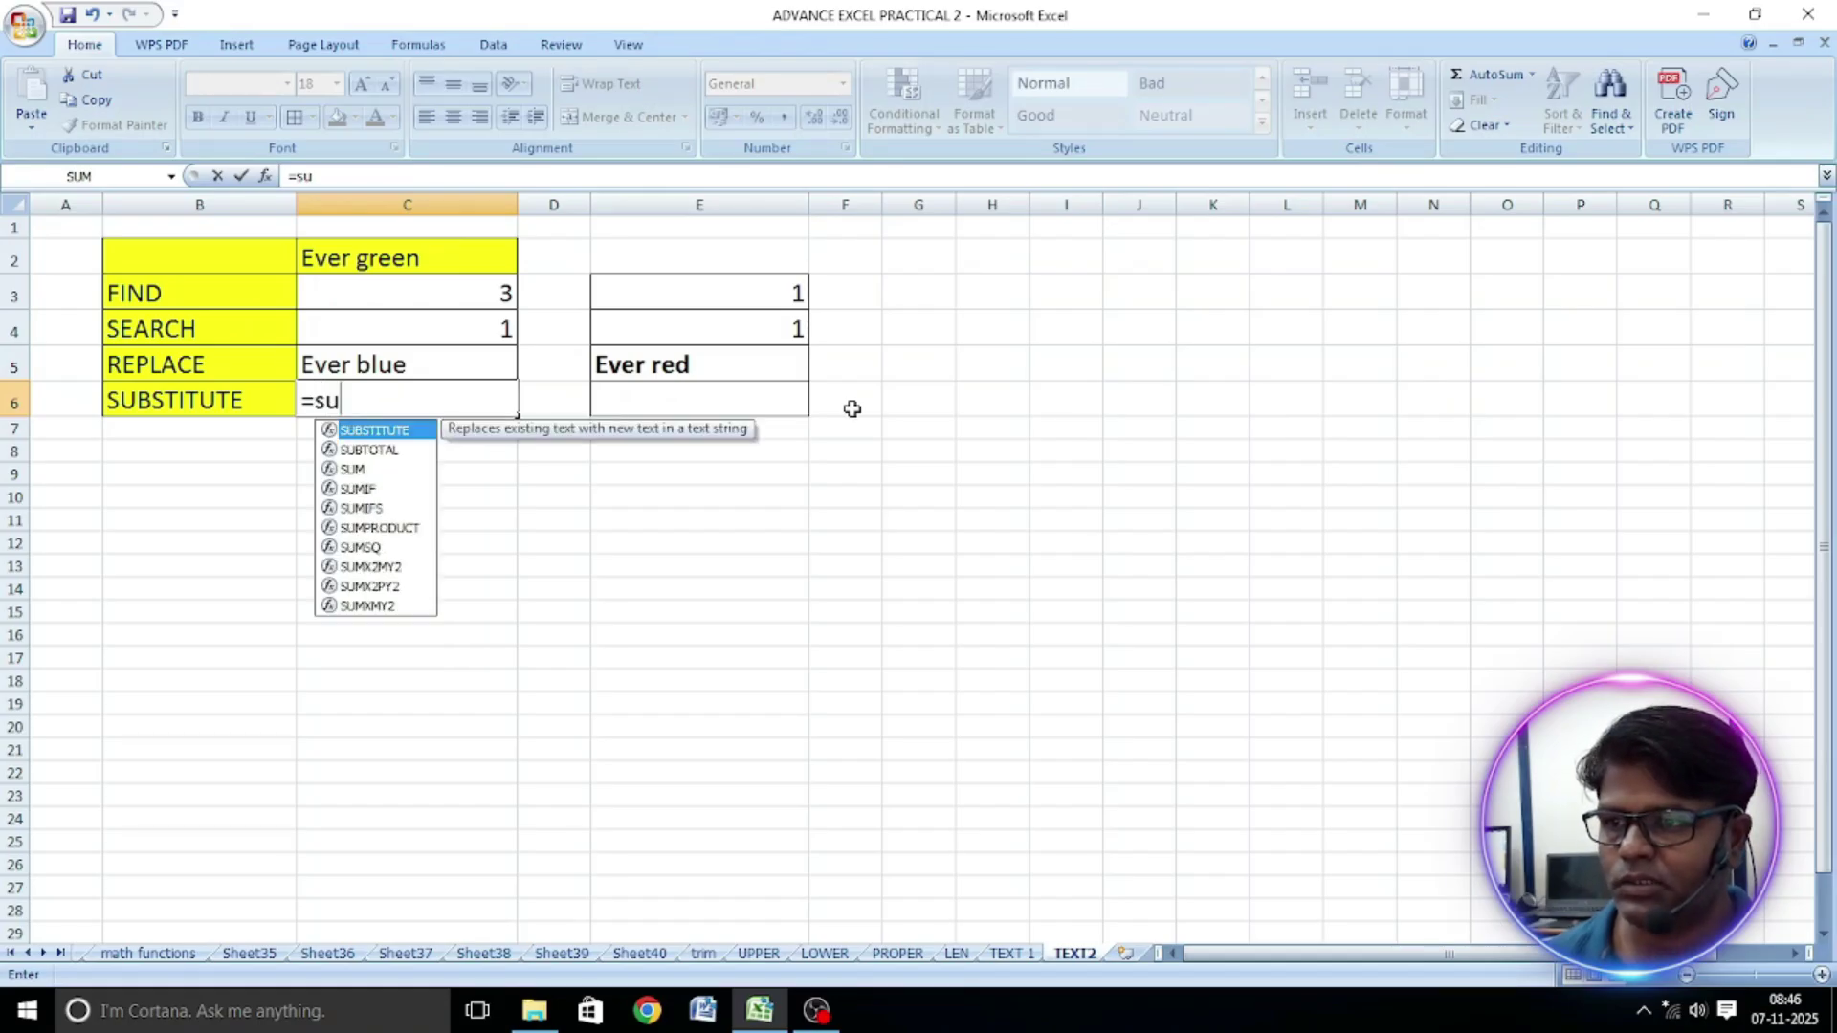
{"action": "type", "text": "b"}
{"action": "type", "text": "itue"}
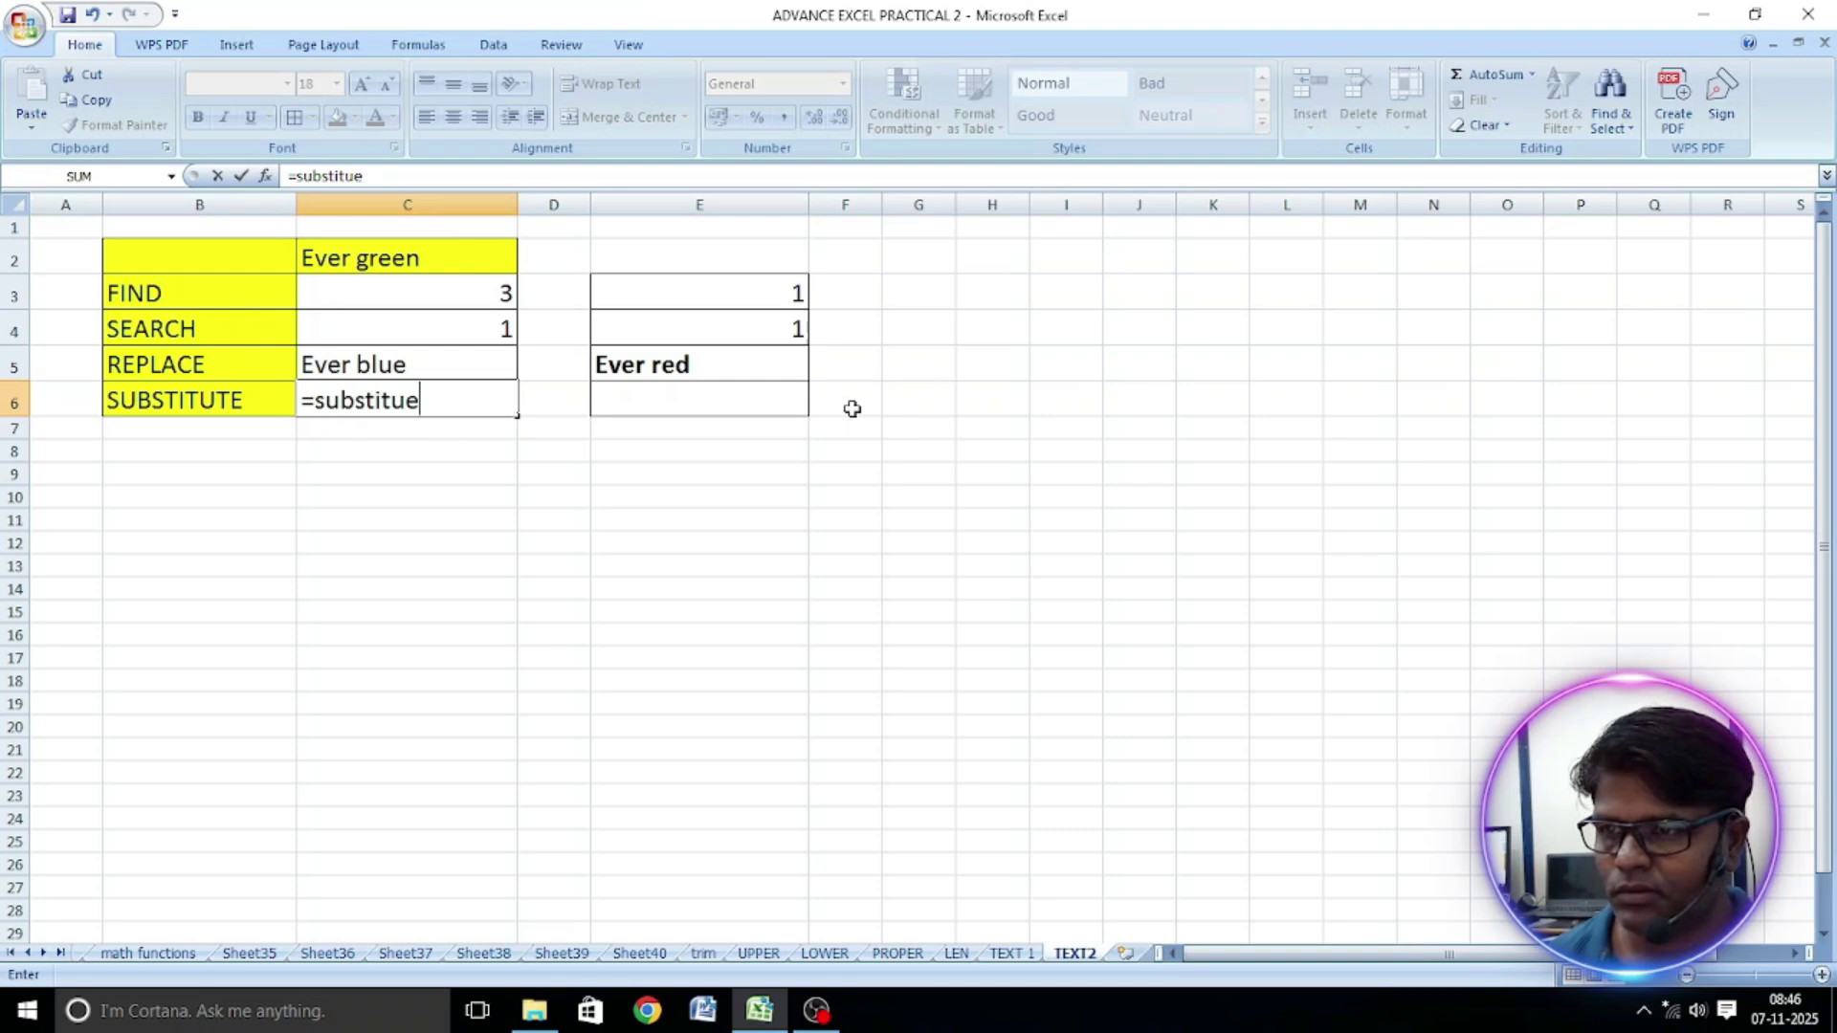
{"action": "key", "text": "BackSpace"}
{"action": "type", "text": "te"}
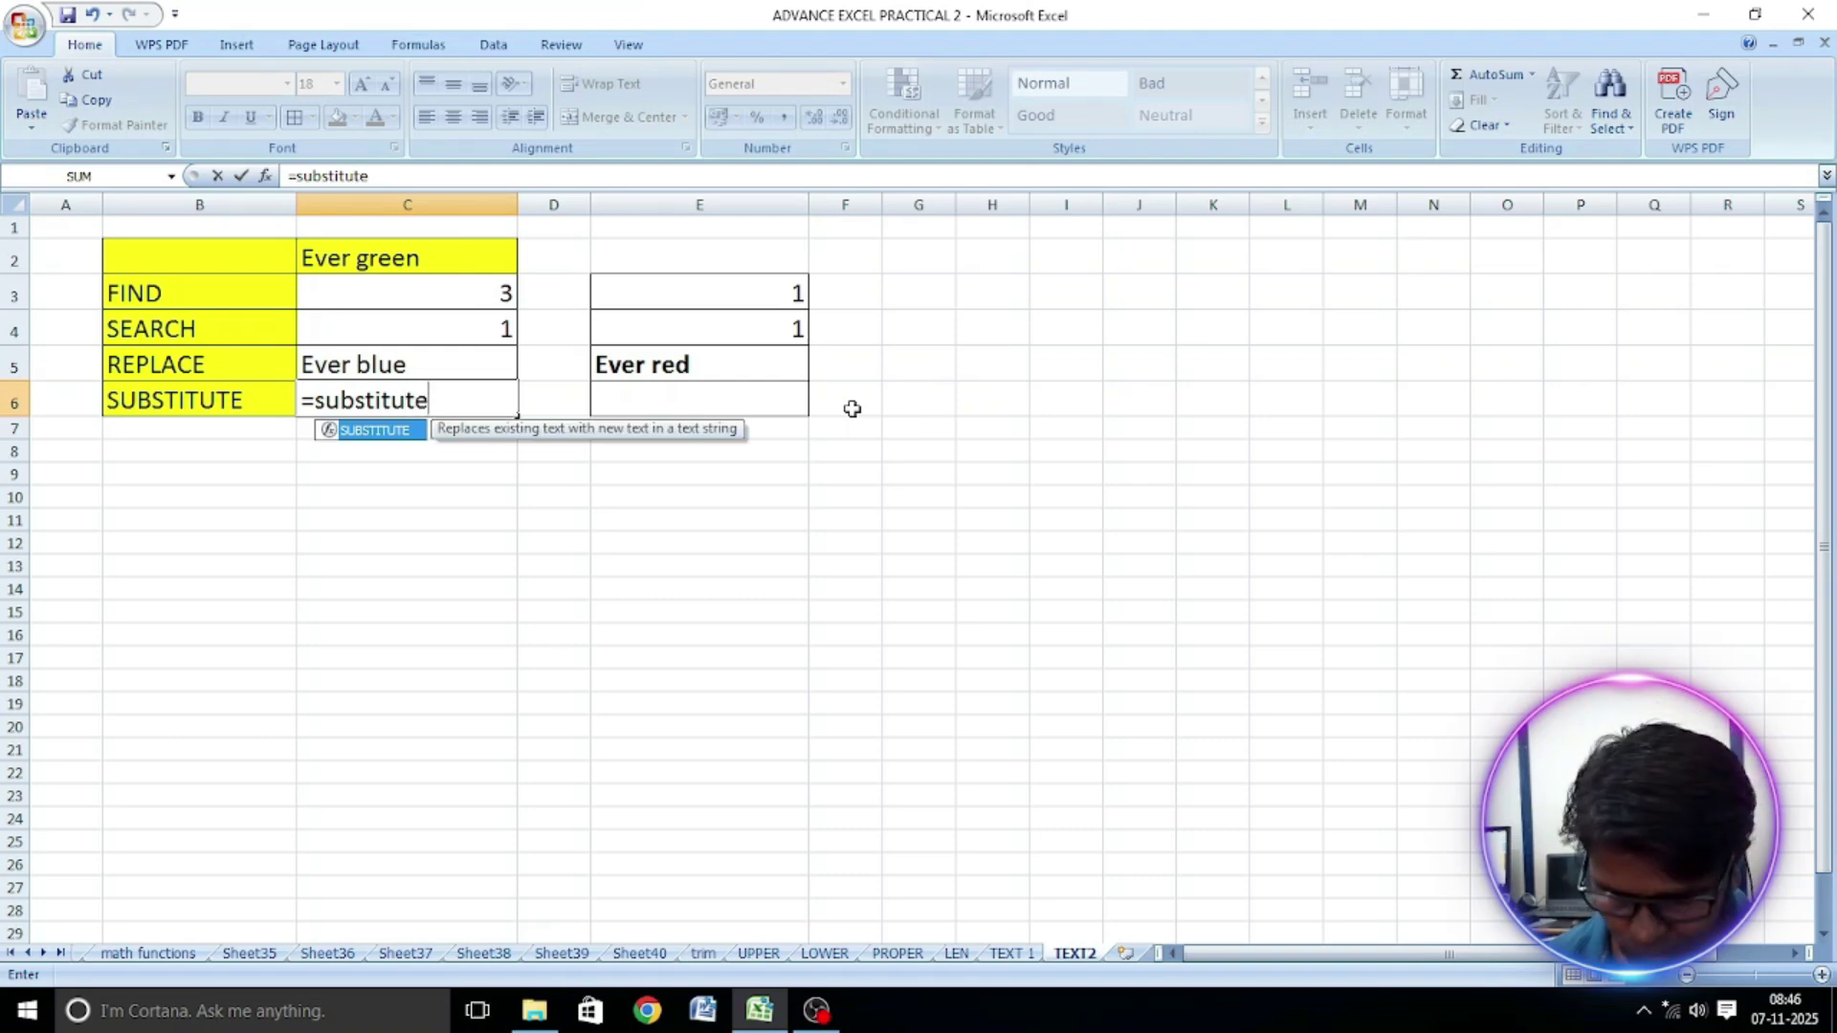
{"action": "type", "text": "("}
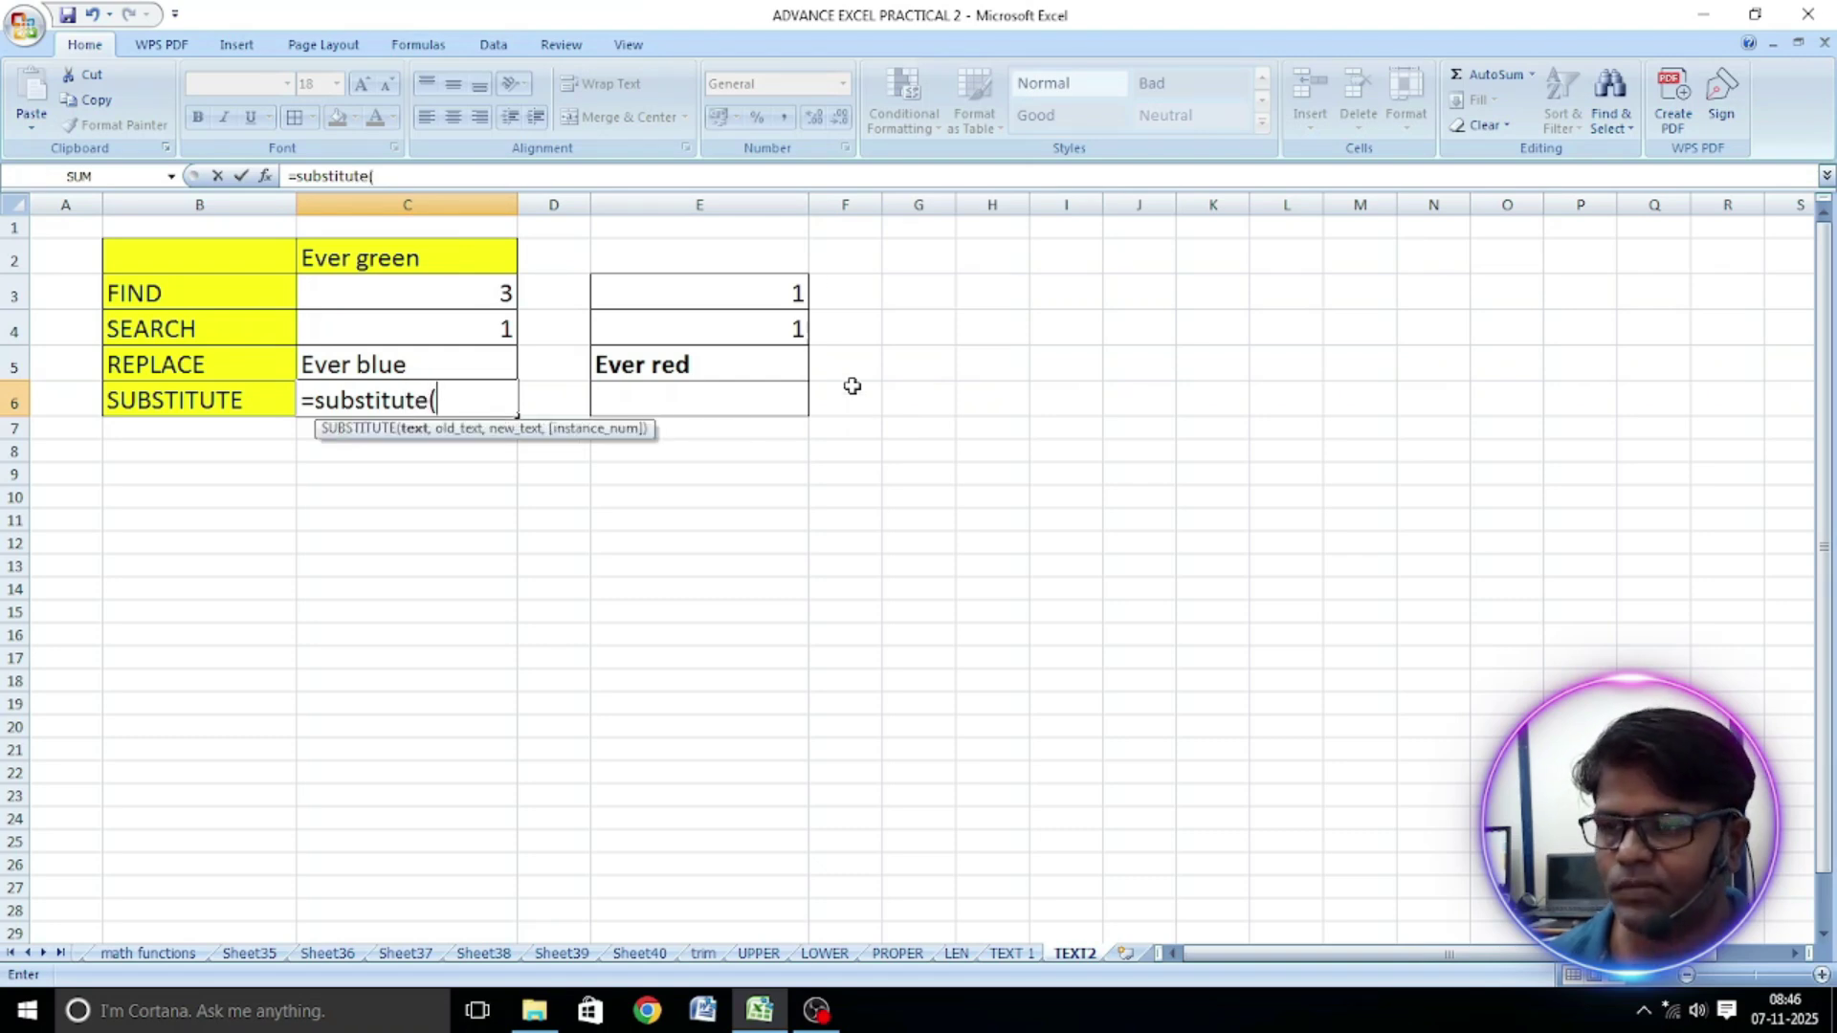
{"action": "left_click", "coordinate": [351, 253]}
{"action": "type", "text": ","}
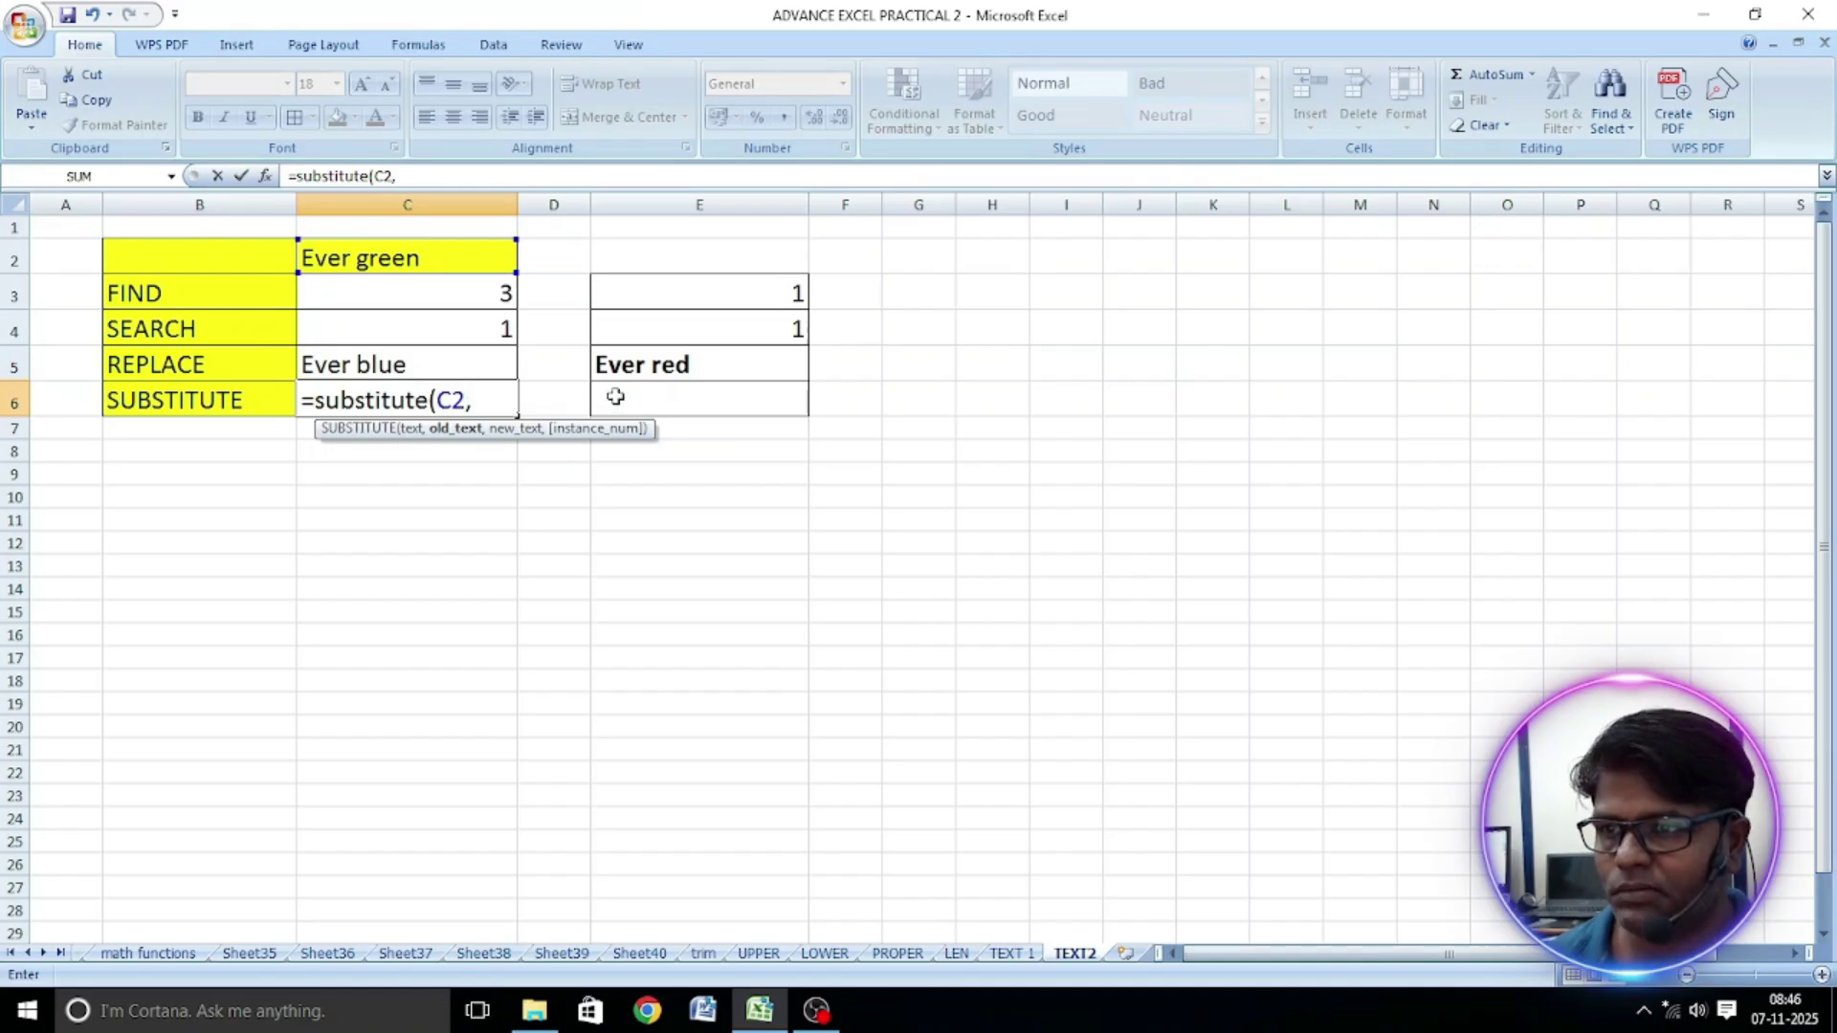
{"action": "type", "text": "\""}
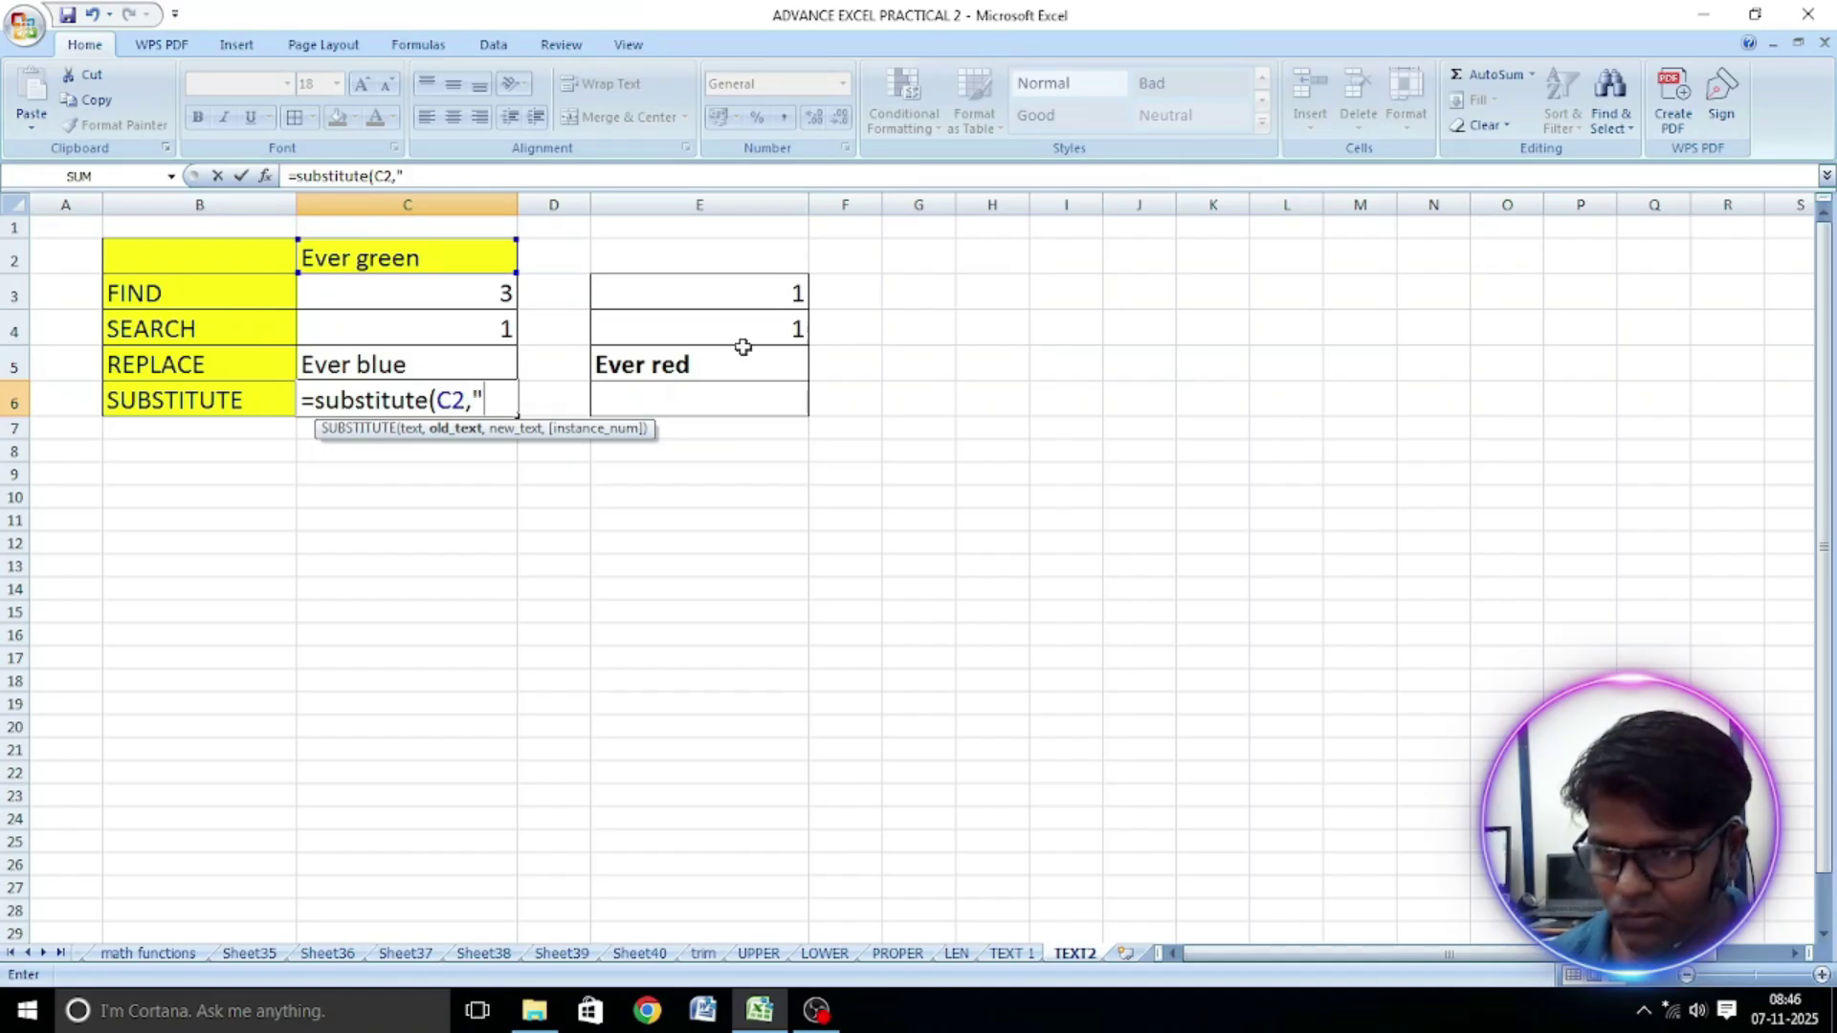
{"action": "type", "text": "e"}
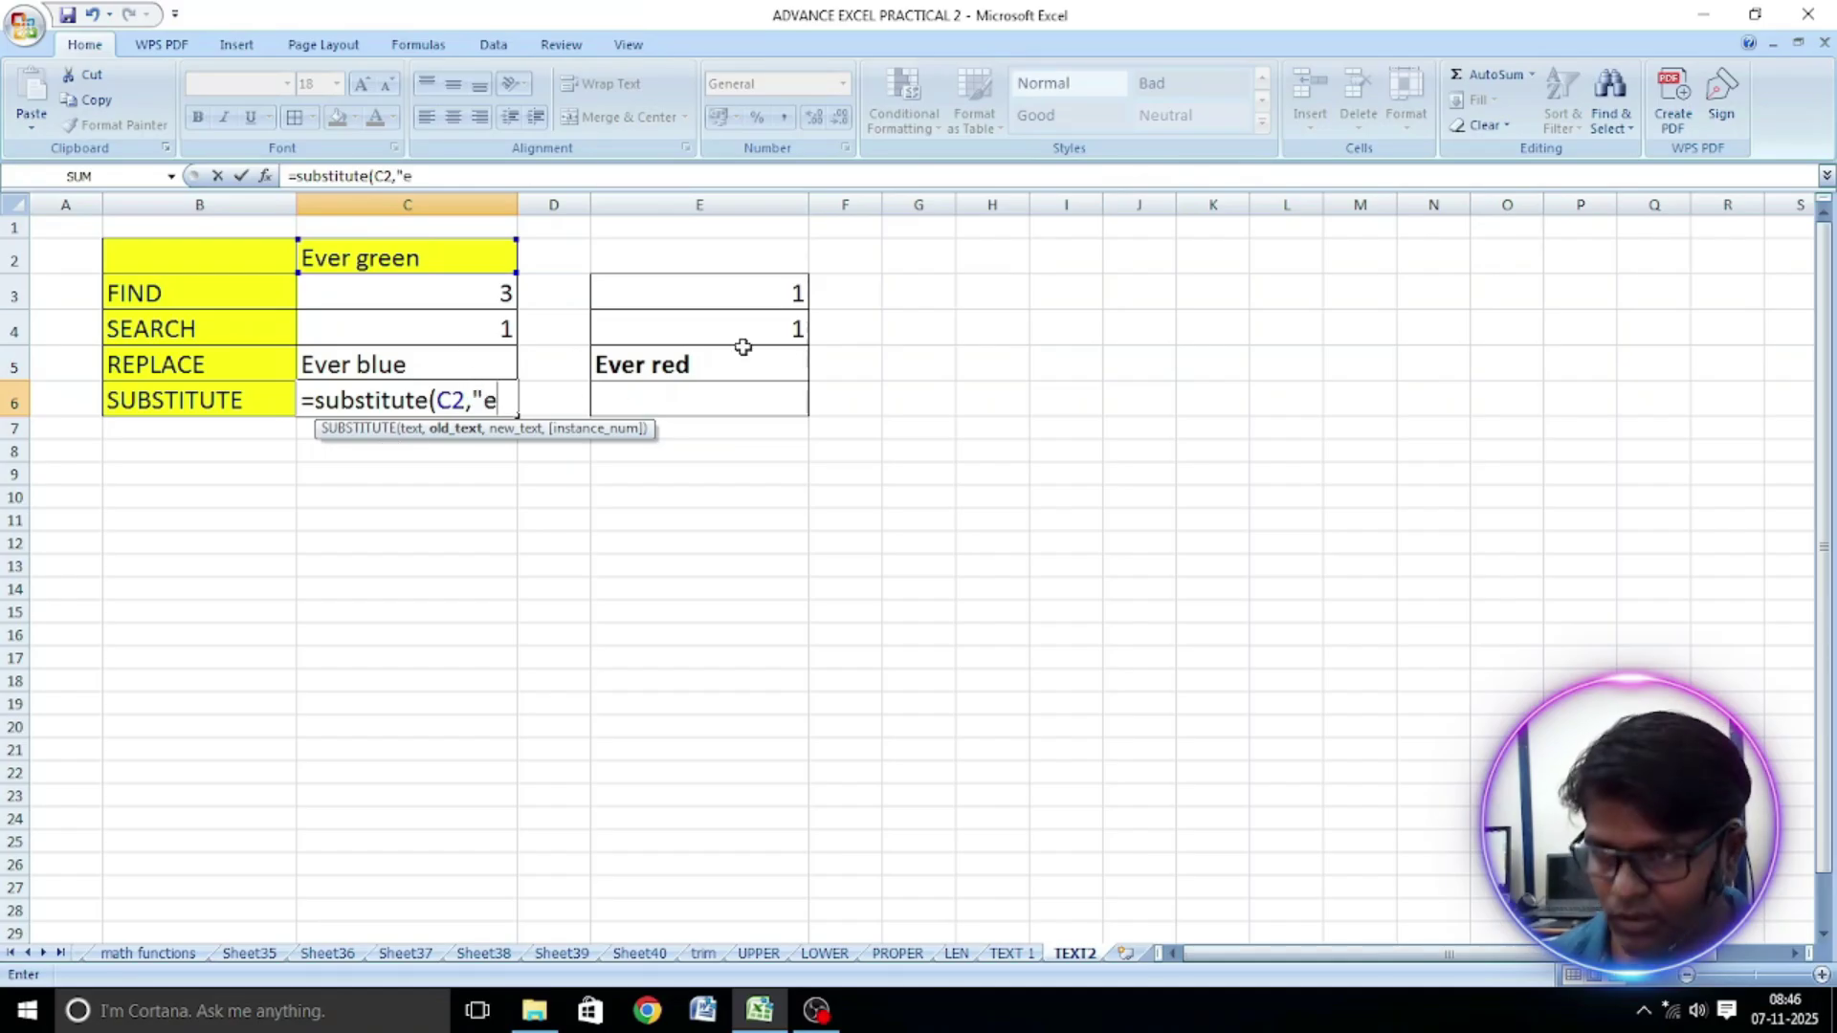
{"action": "type", "text": "\","}
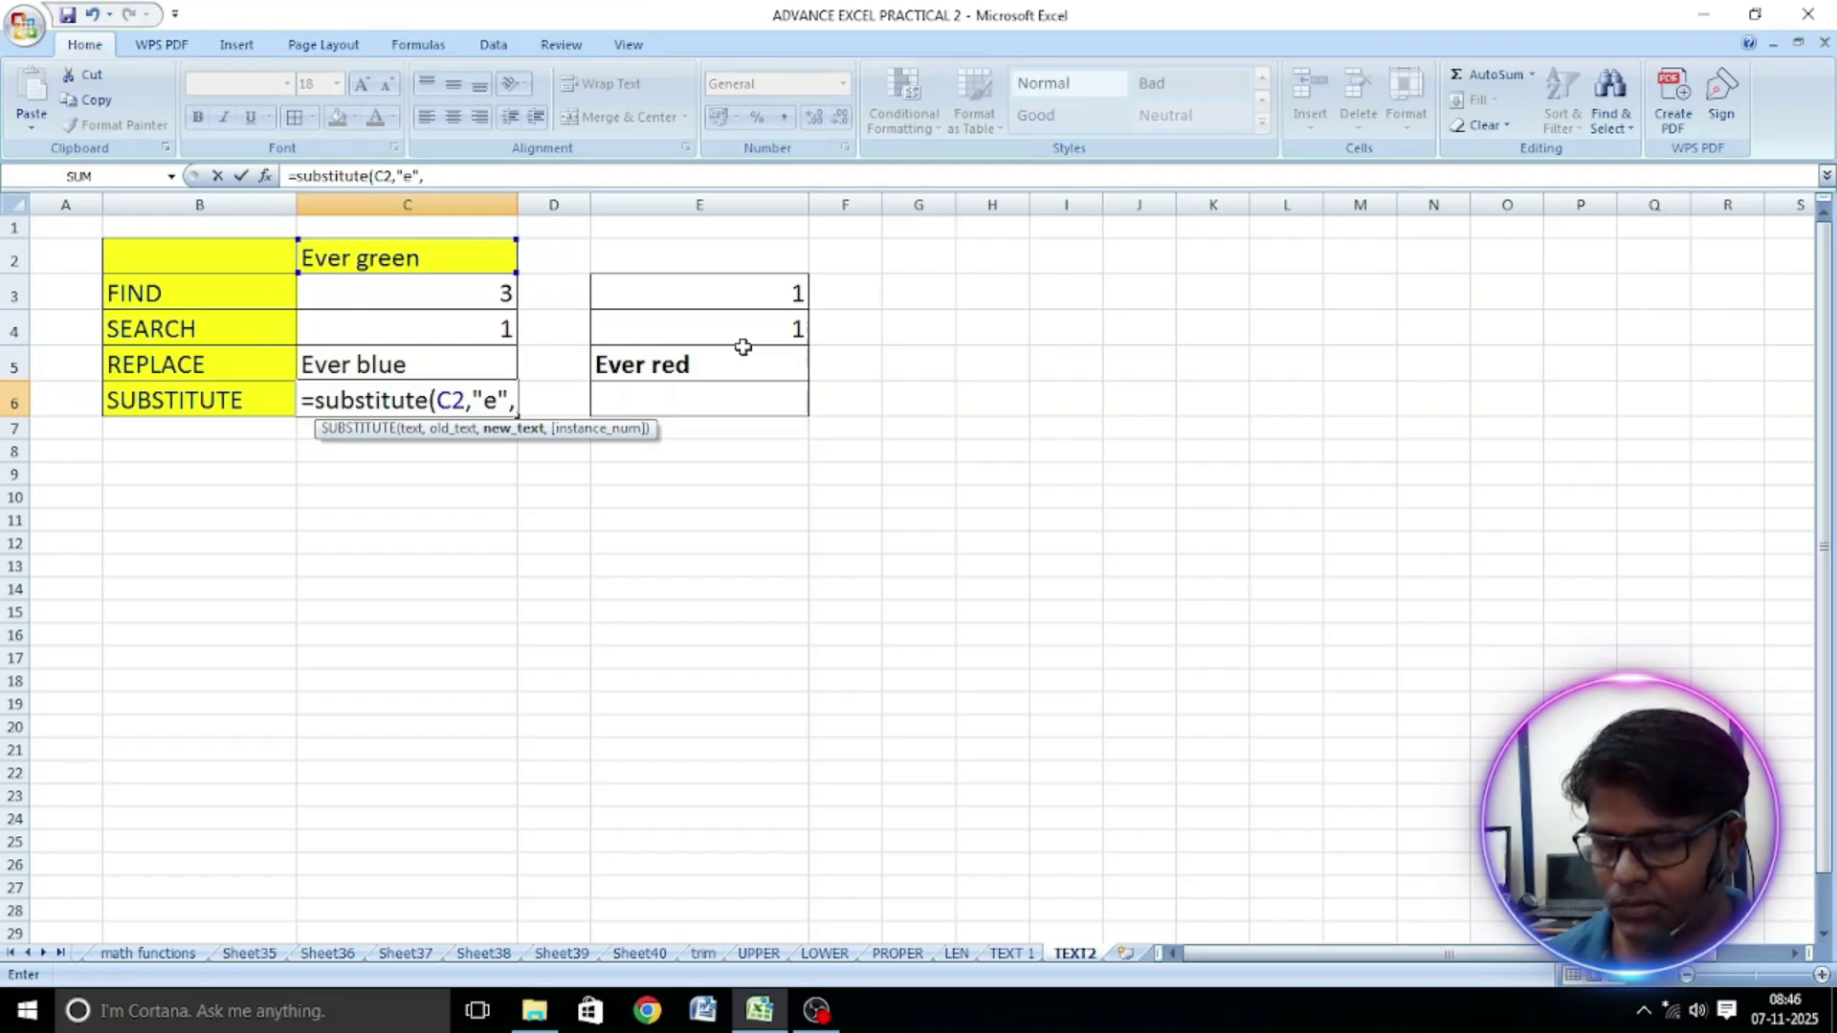
{"action": "type", "text": "a"}
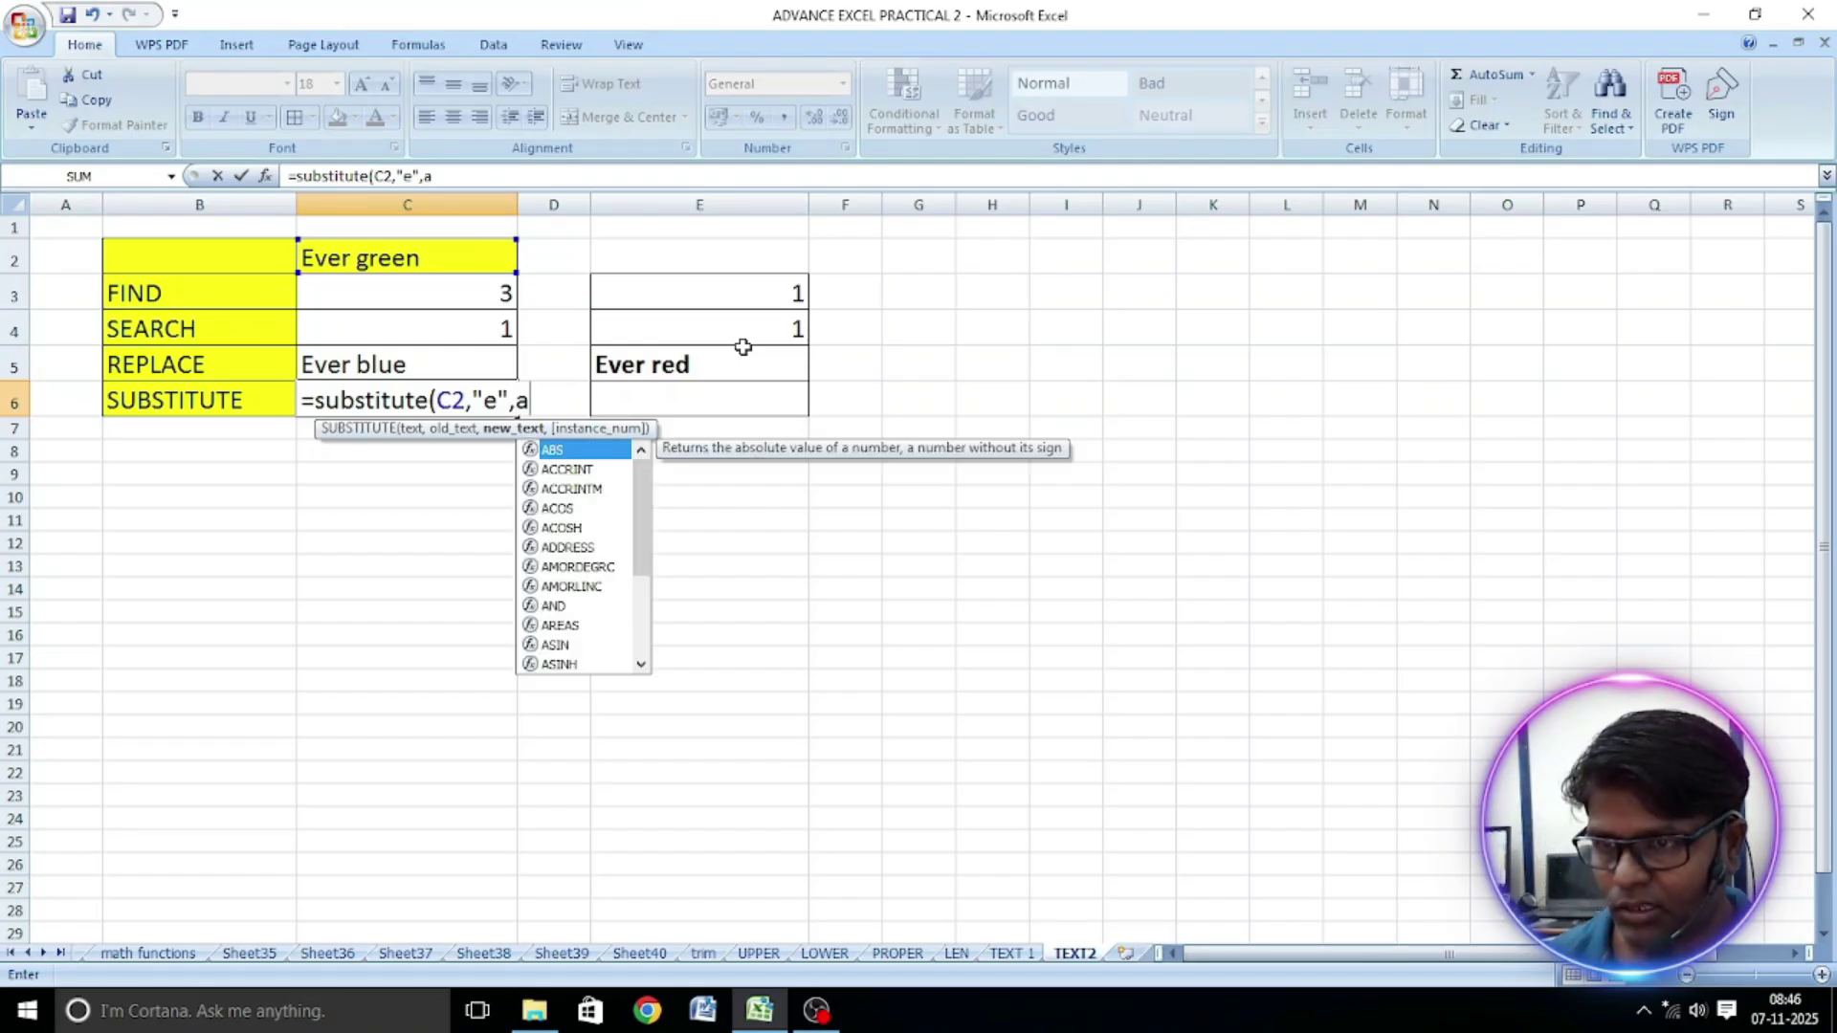
{"action": "key", "text": "BackSpace"}
{"action": "type", "text": "A"}
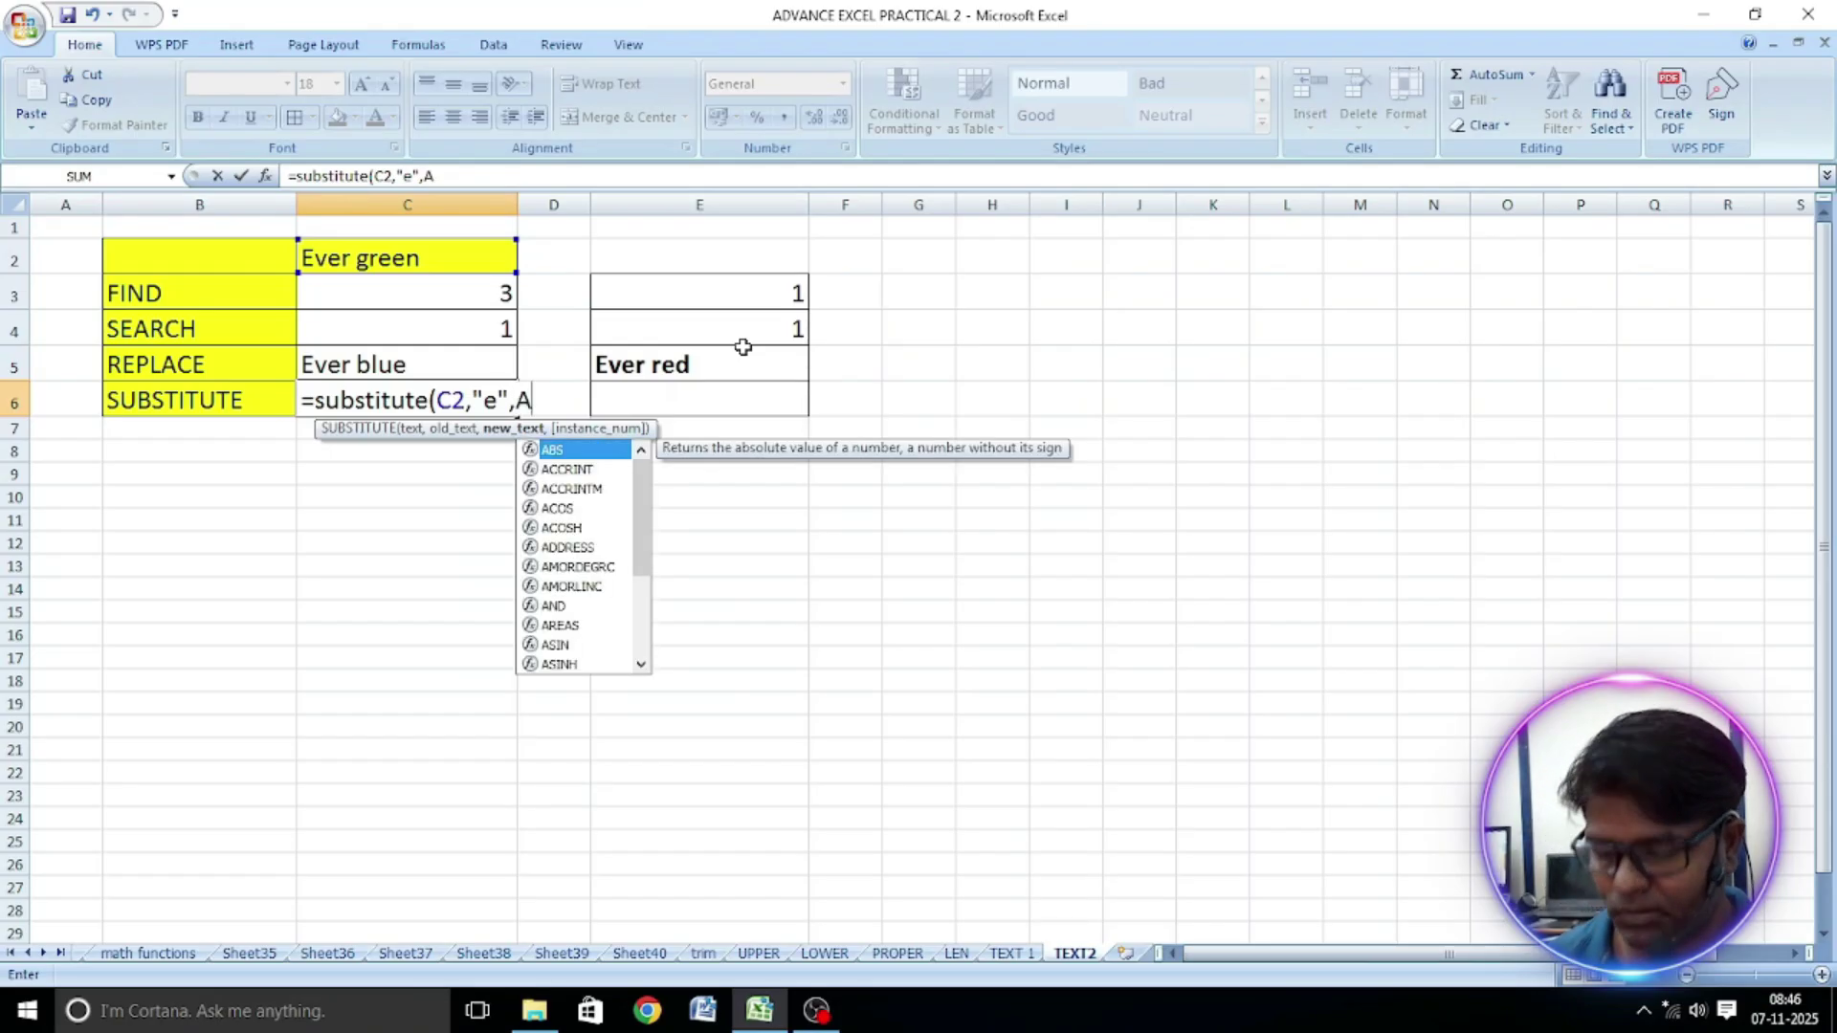
{"action": "key", "text": "BackSpace"}
{"action": "type", "text": "\""}
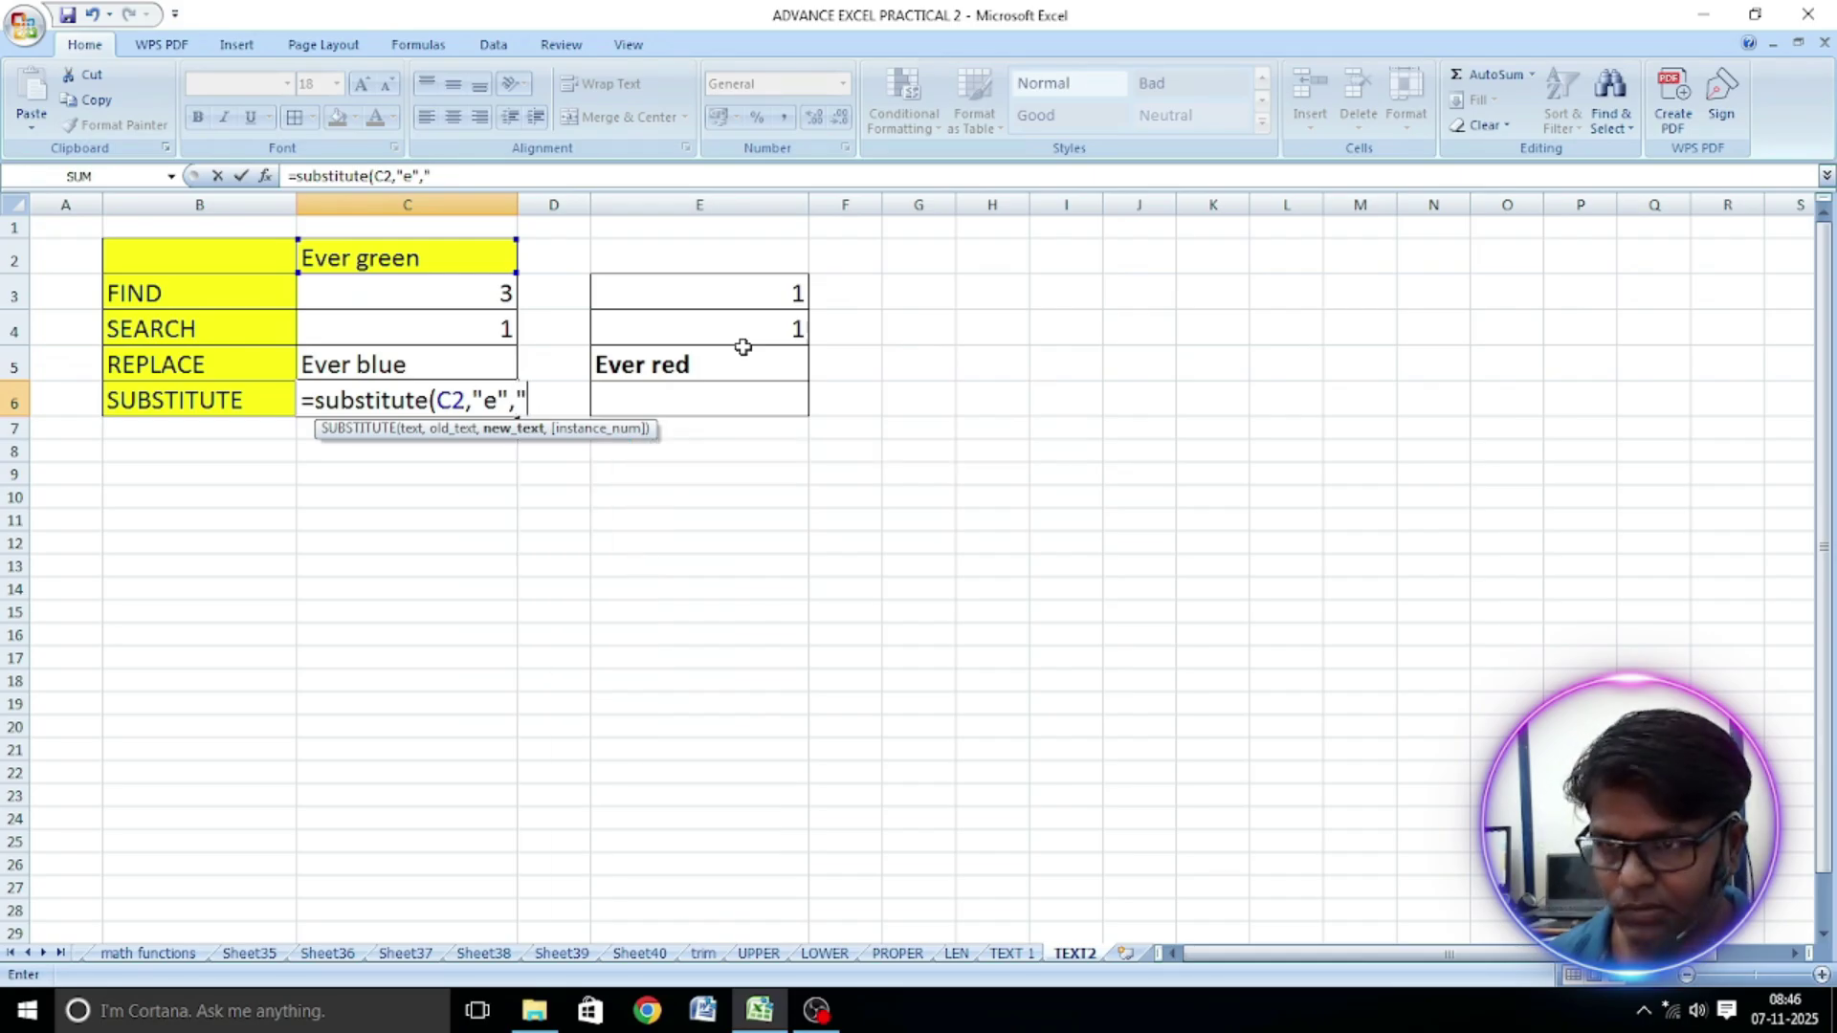
{"action": "type", "text": "A\")"}
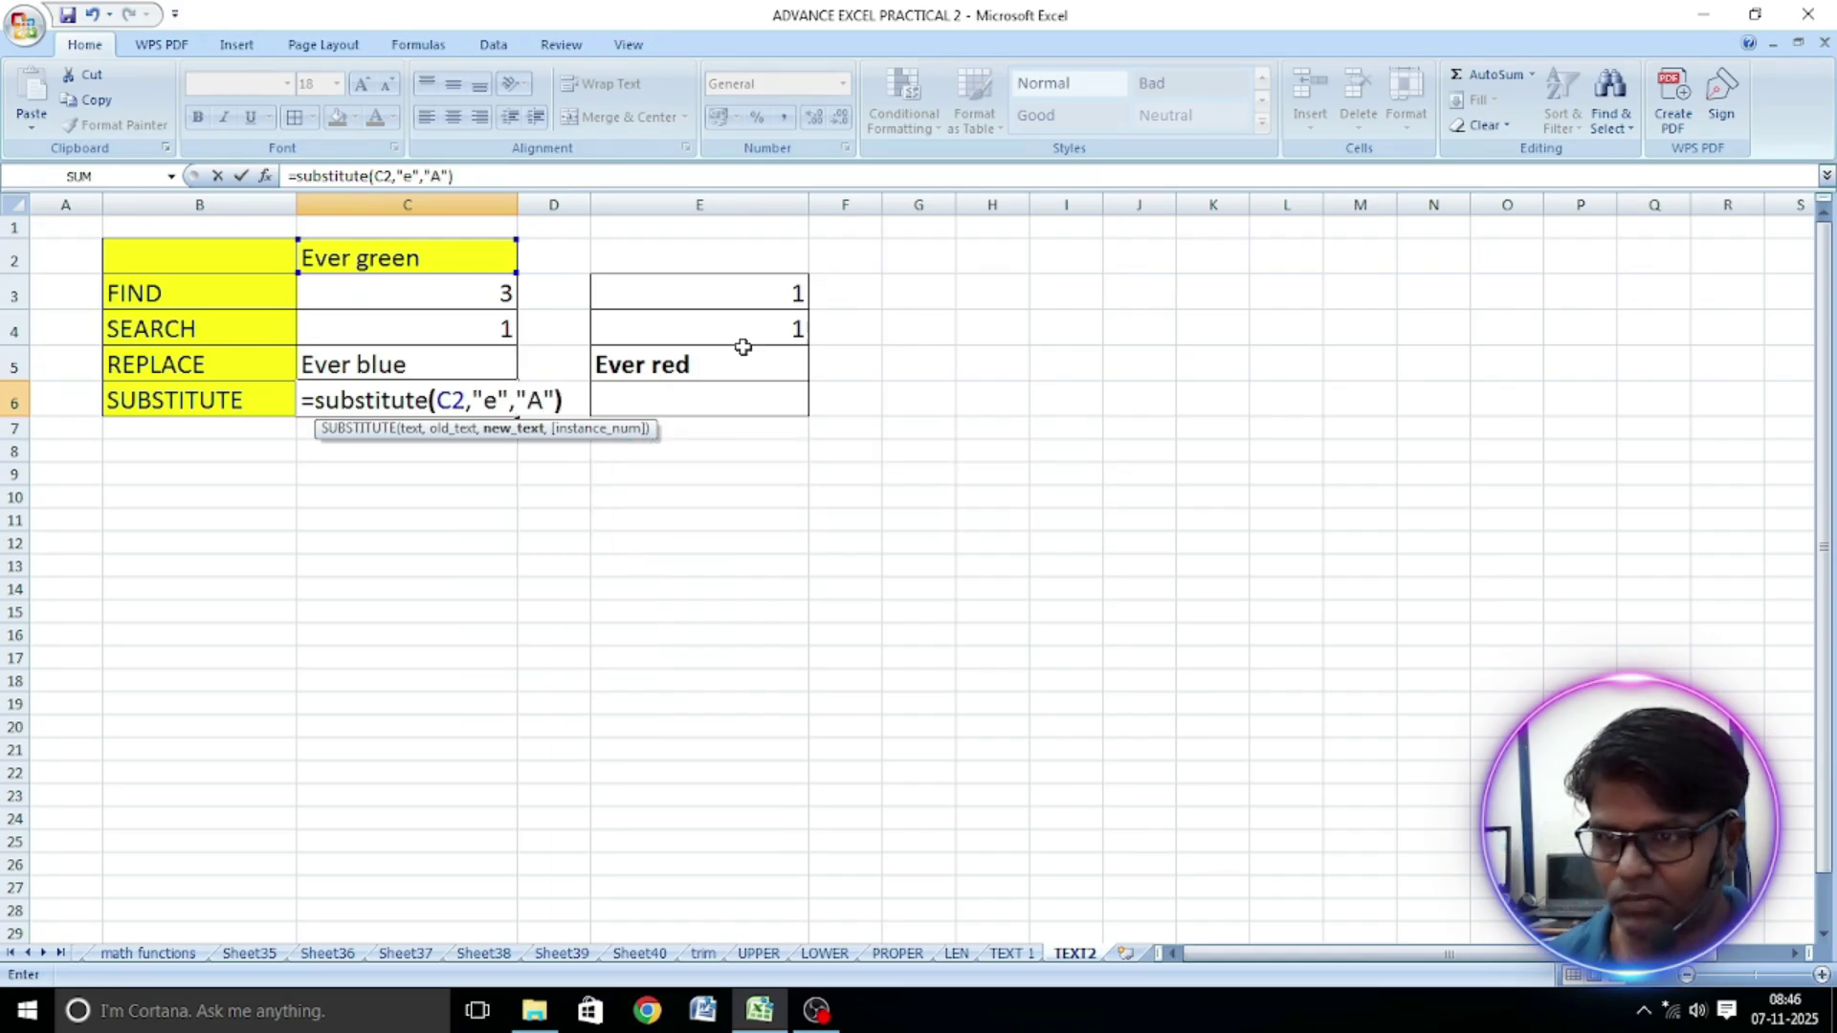
{"action": "key", "text": "Return"}
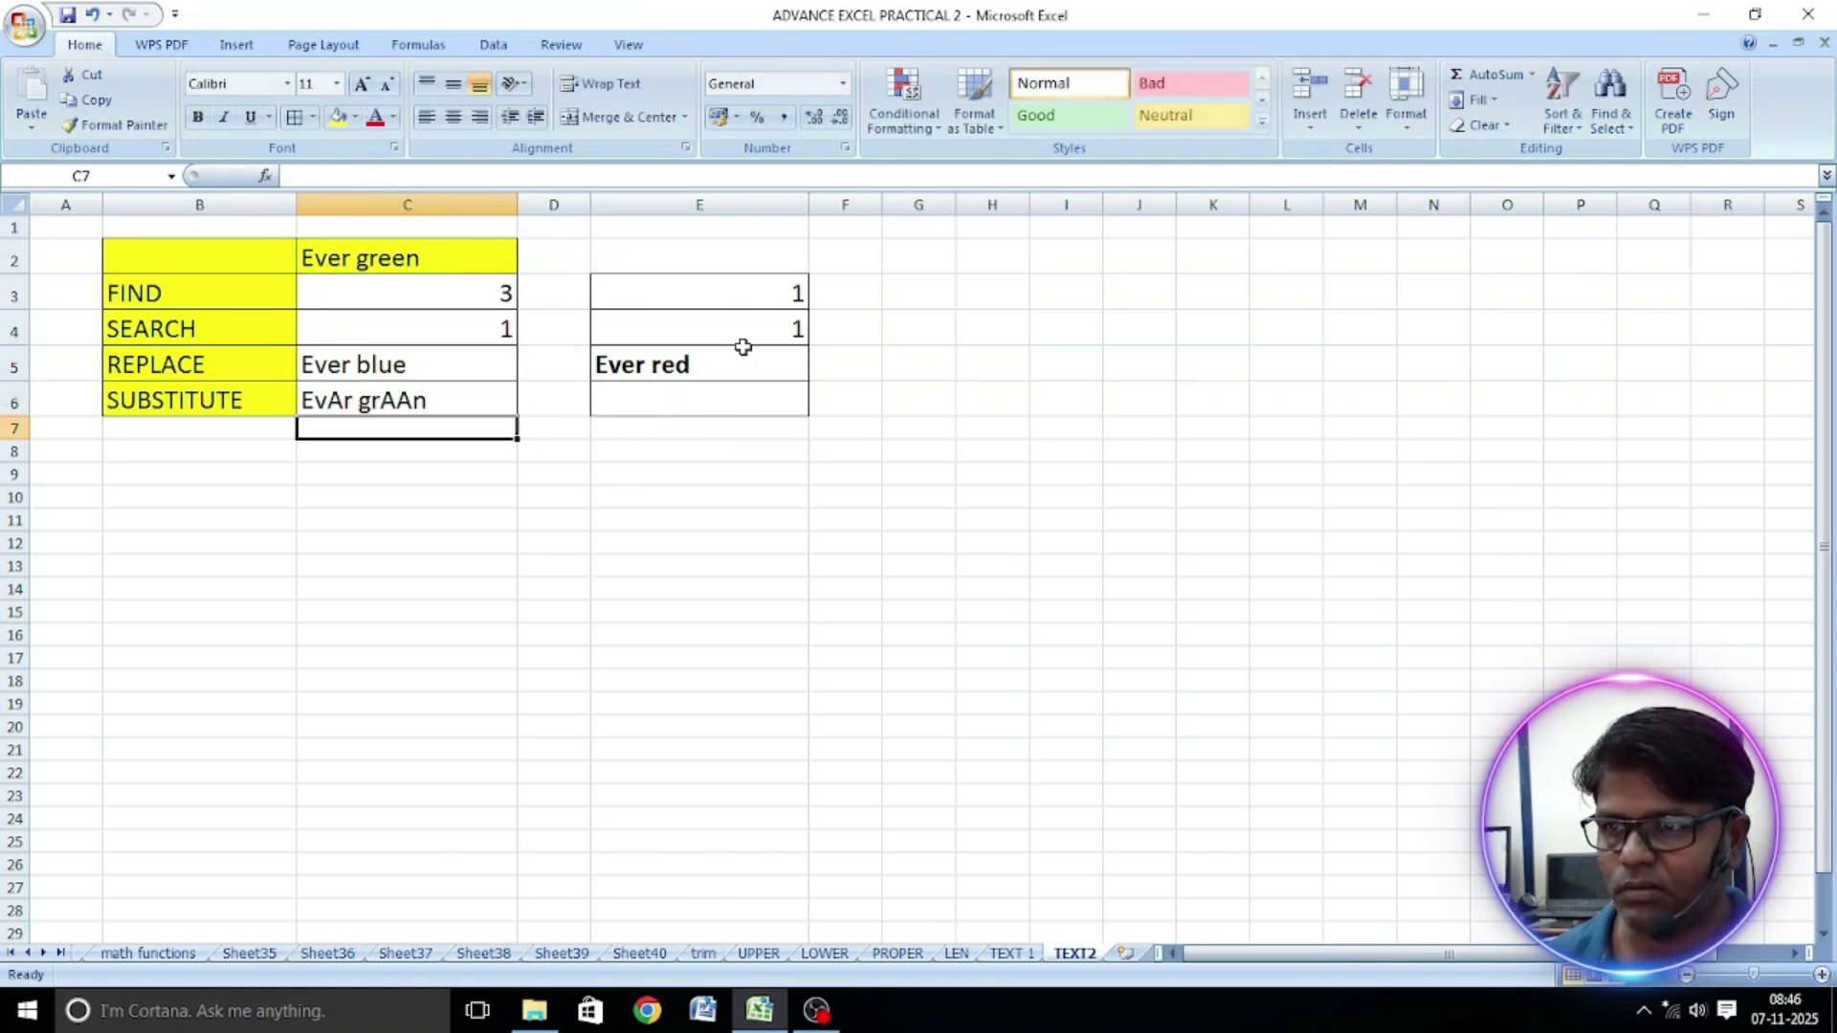
{"action": "left_click", "coordinate": [386, 400]}
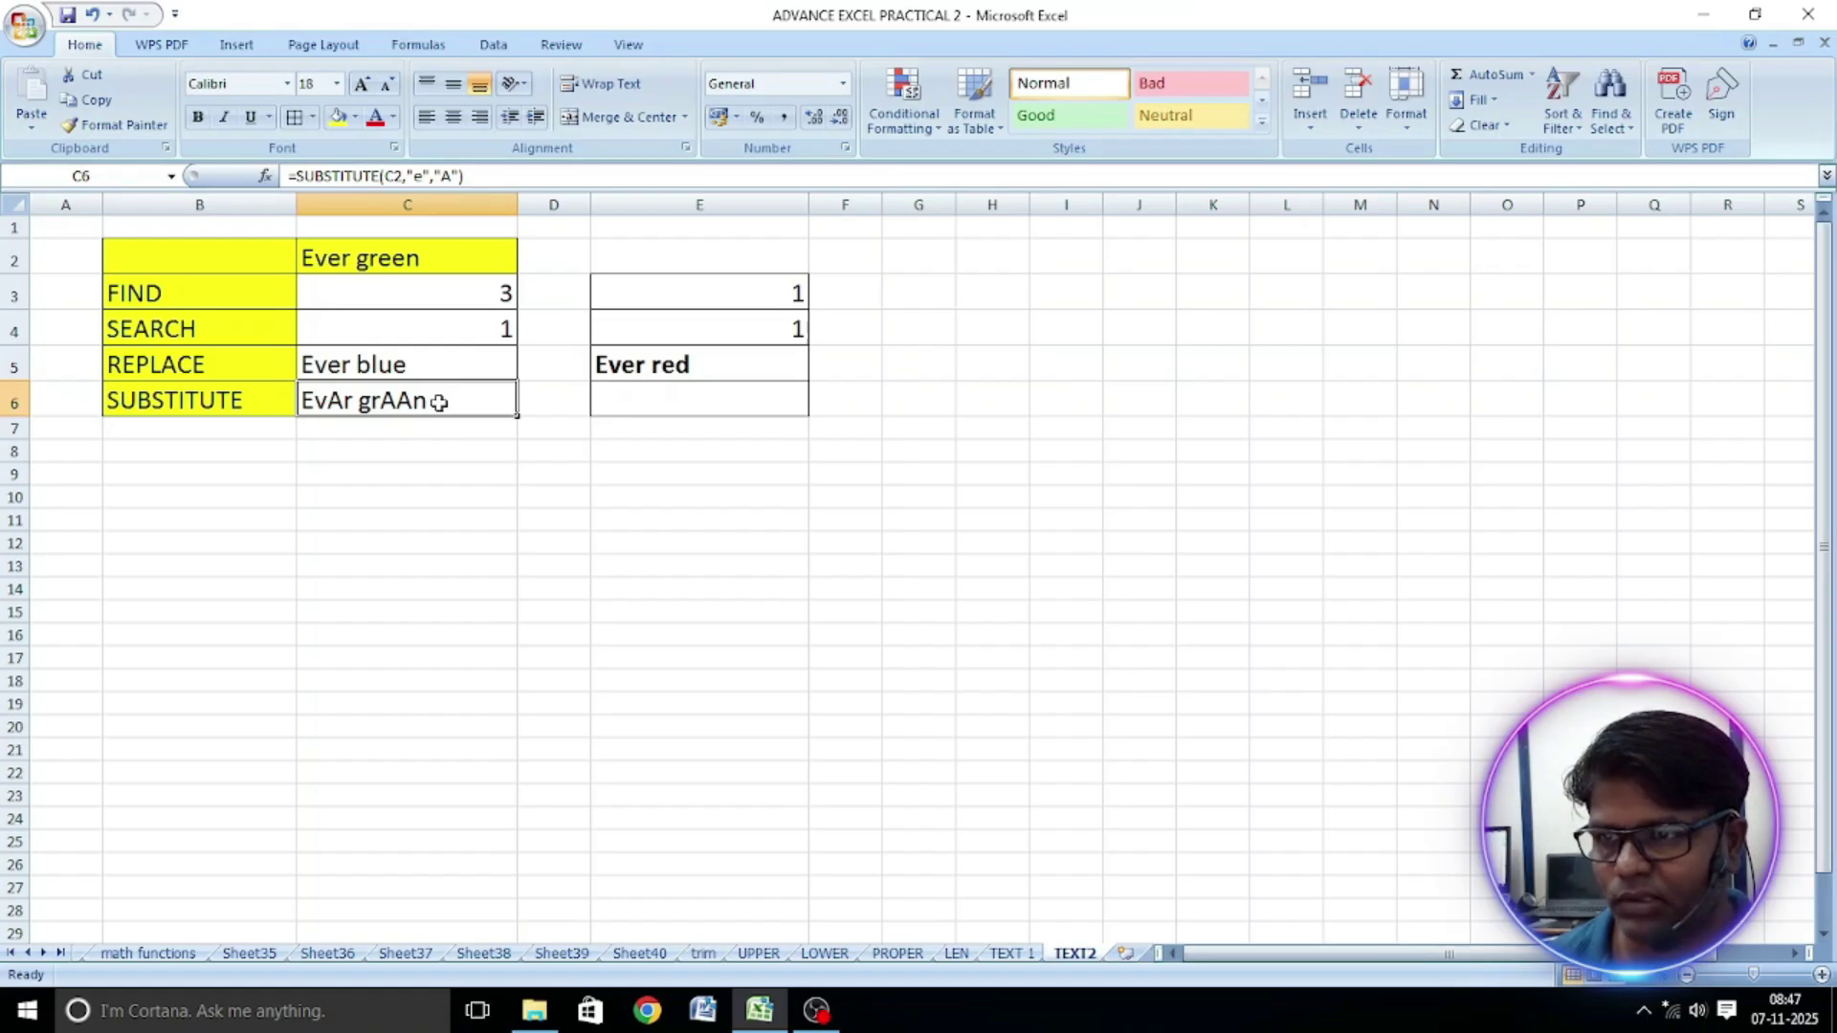
Enter =SUBSTITUTE(C2,"E","A") in cell E6 to swap the uppercase "E" in "Ever green" for "A"
{"action": "left_click", "coordinate": [754, 403]}
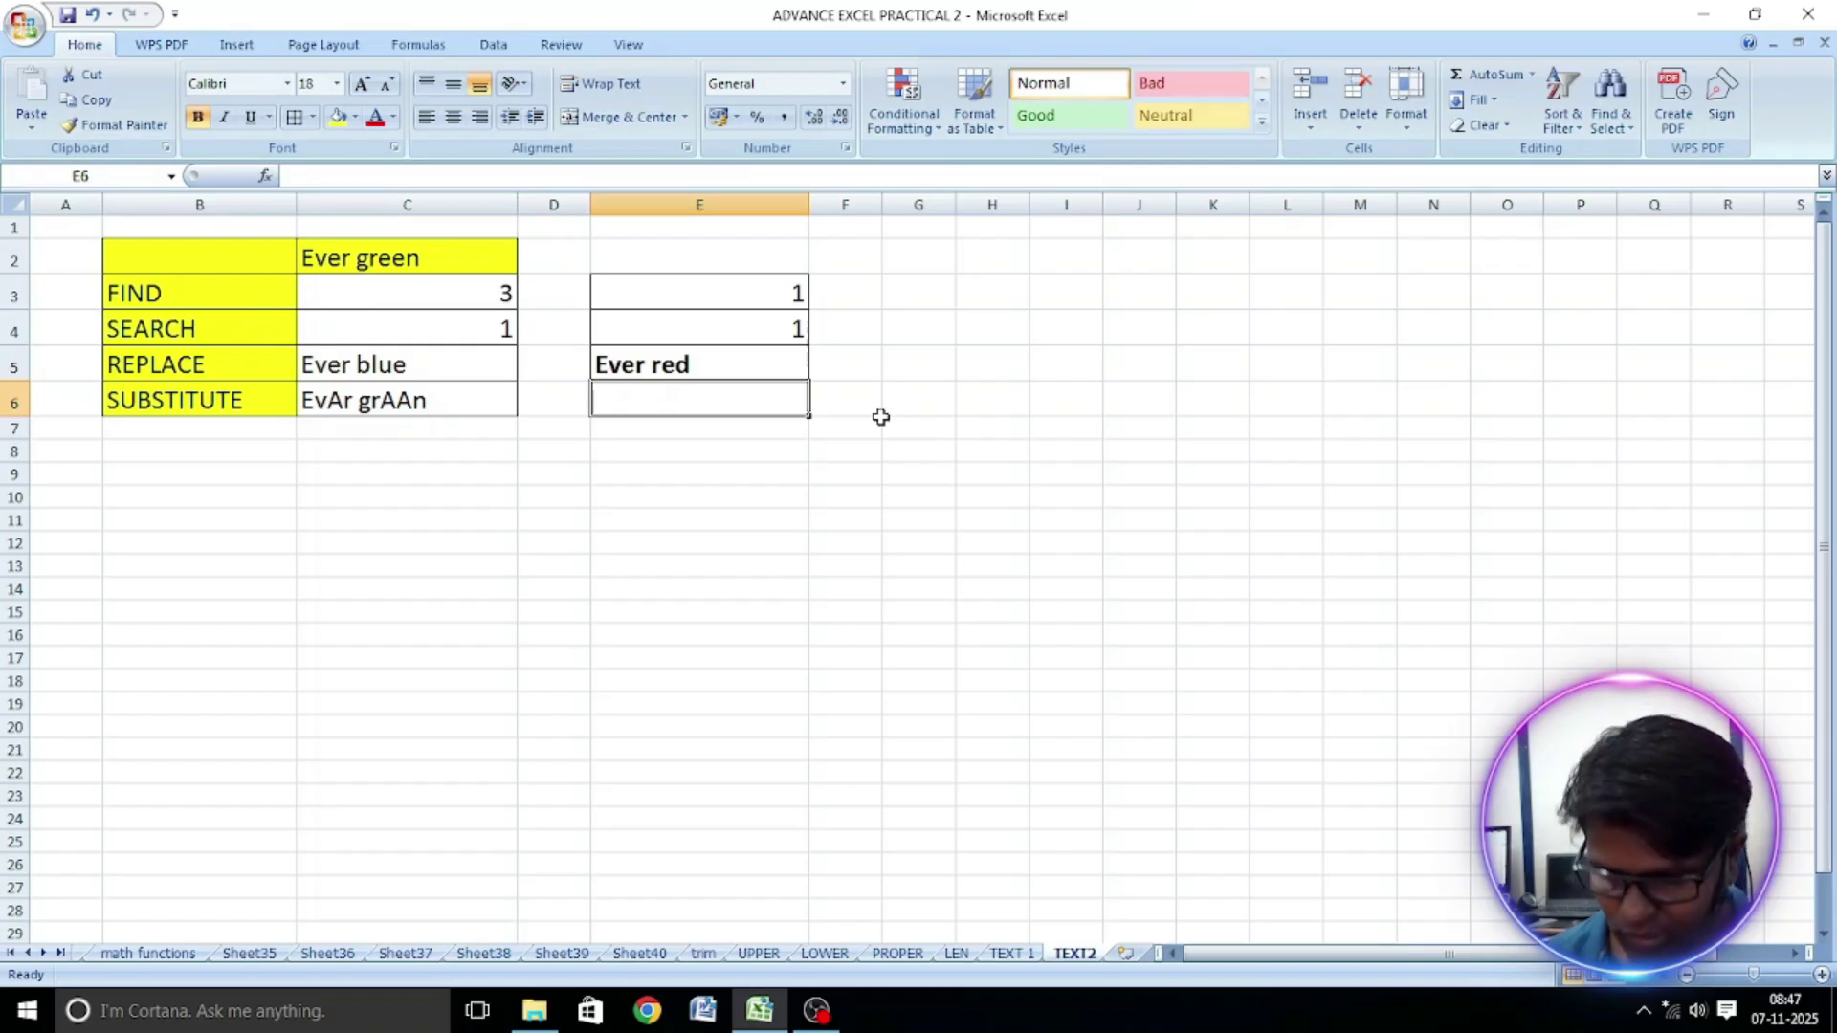
{"action": "type", "text": "=su"}
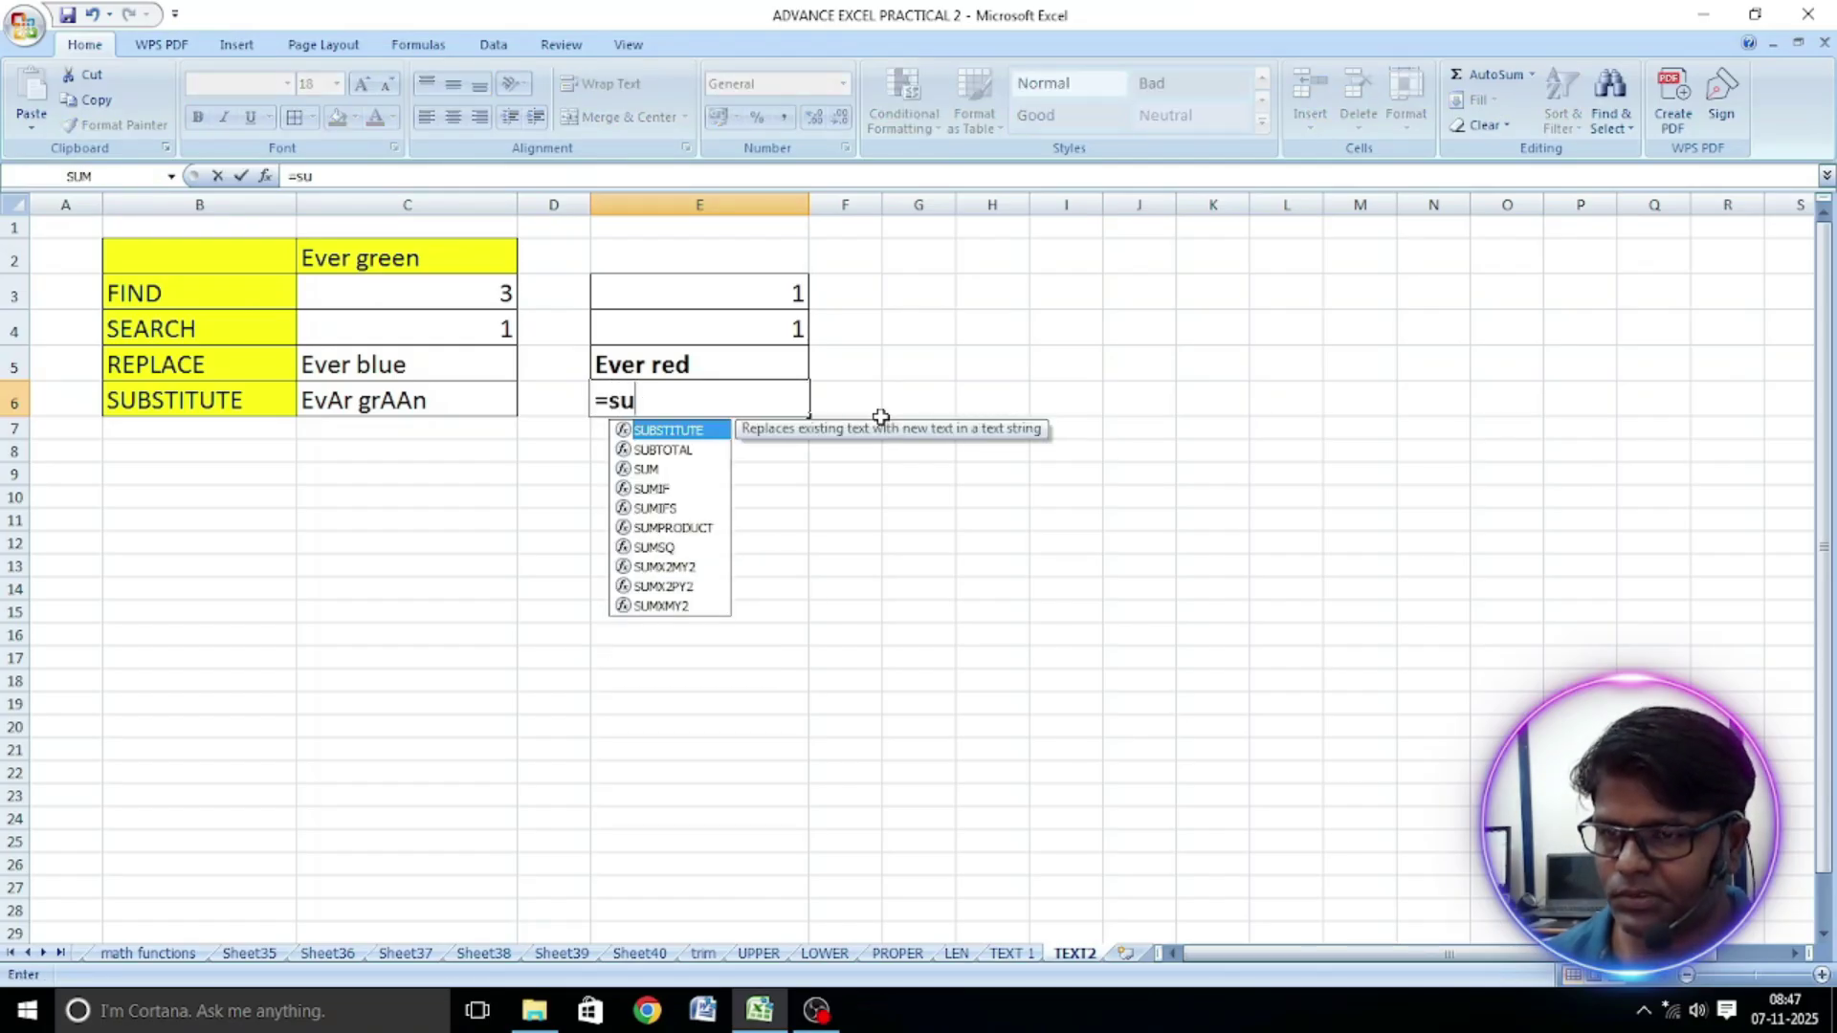
{"action": "type", "text": "bsti"}
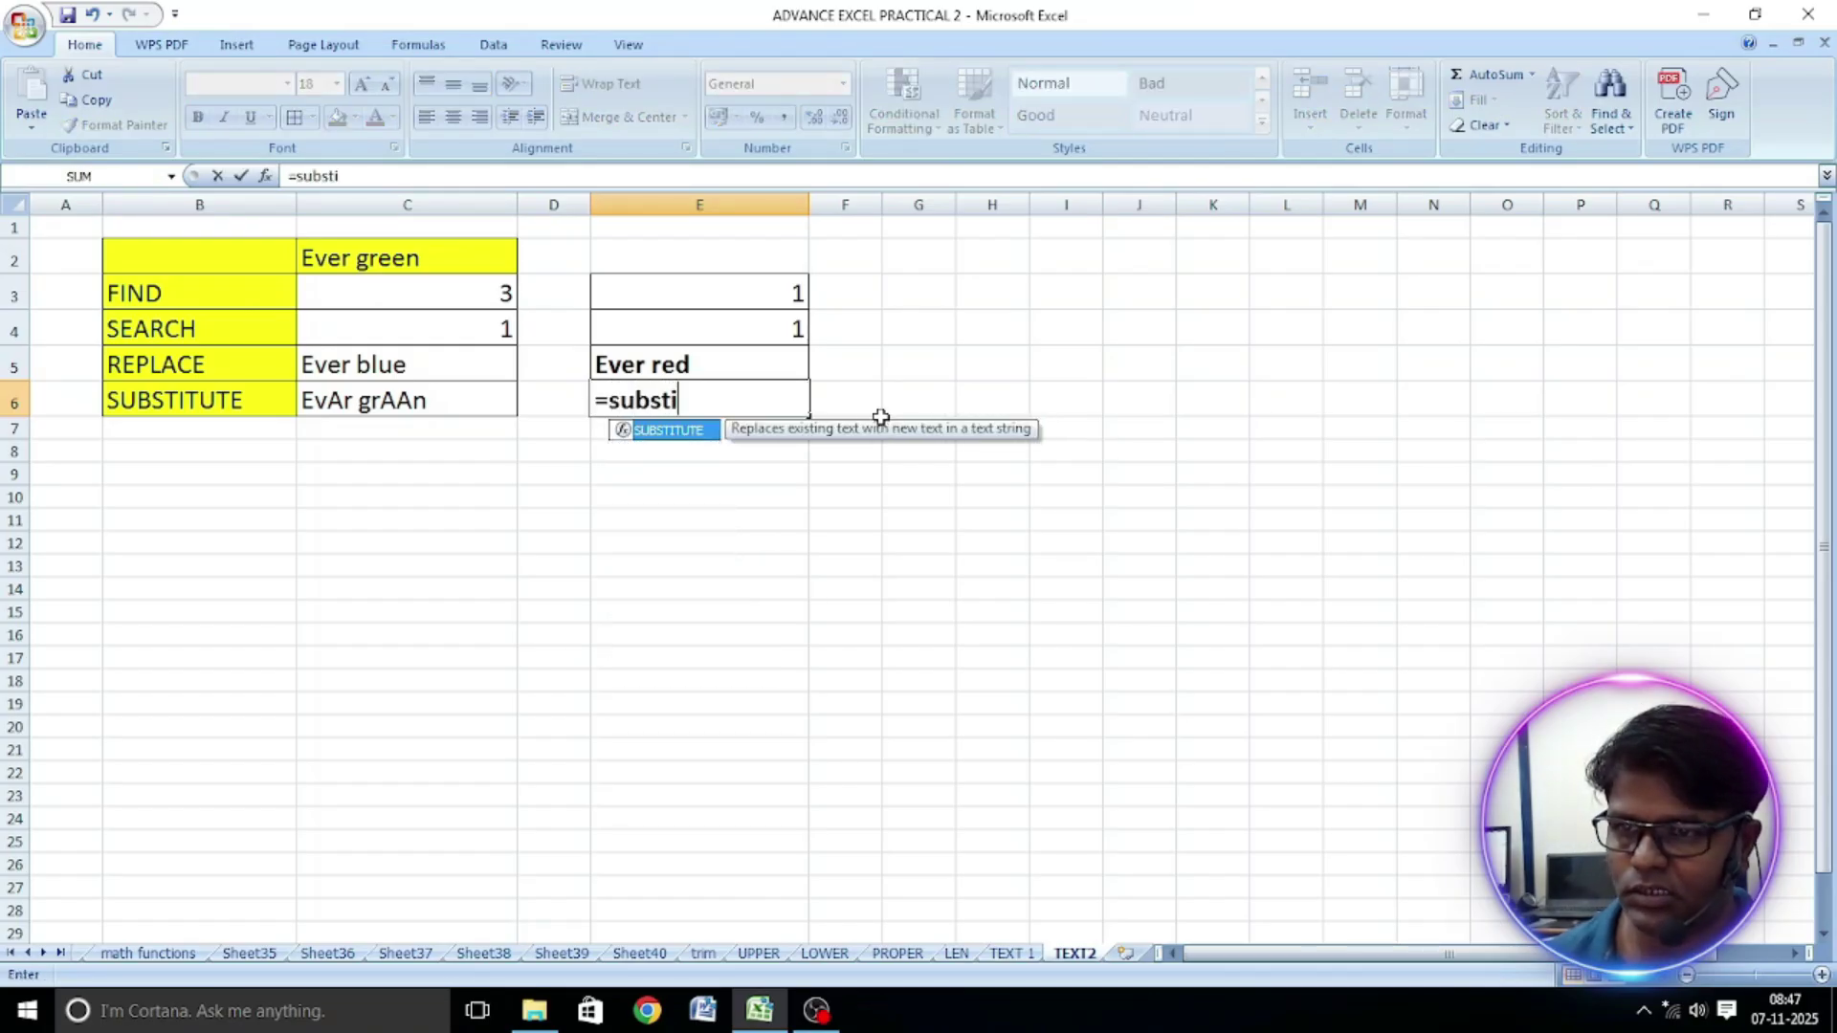
{"action": "type", "text": "tute"}
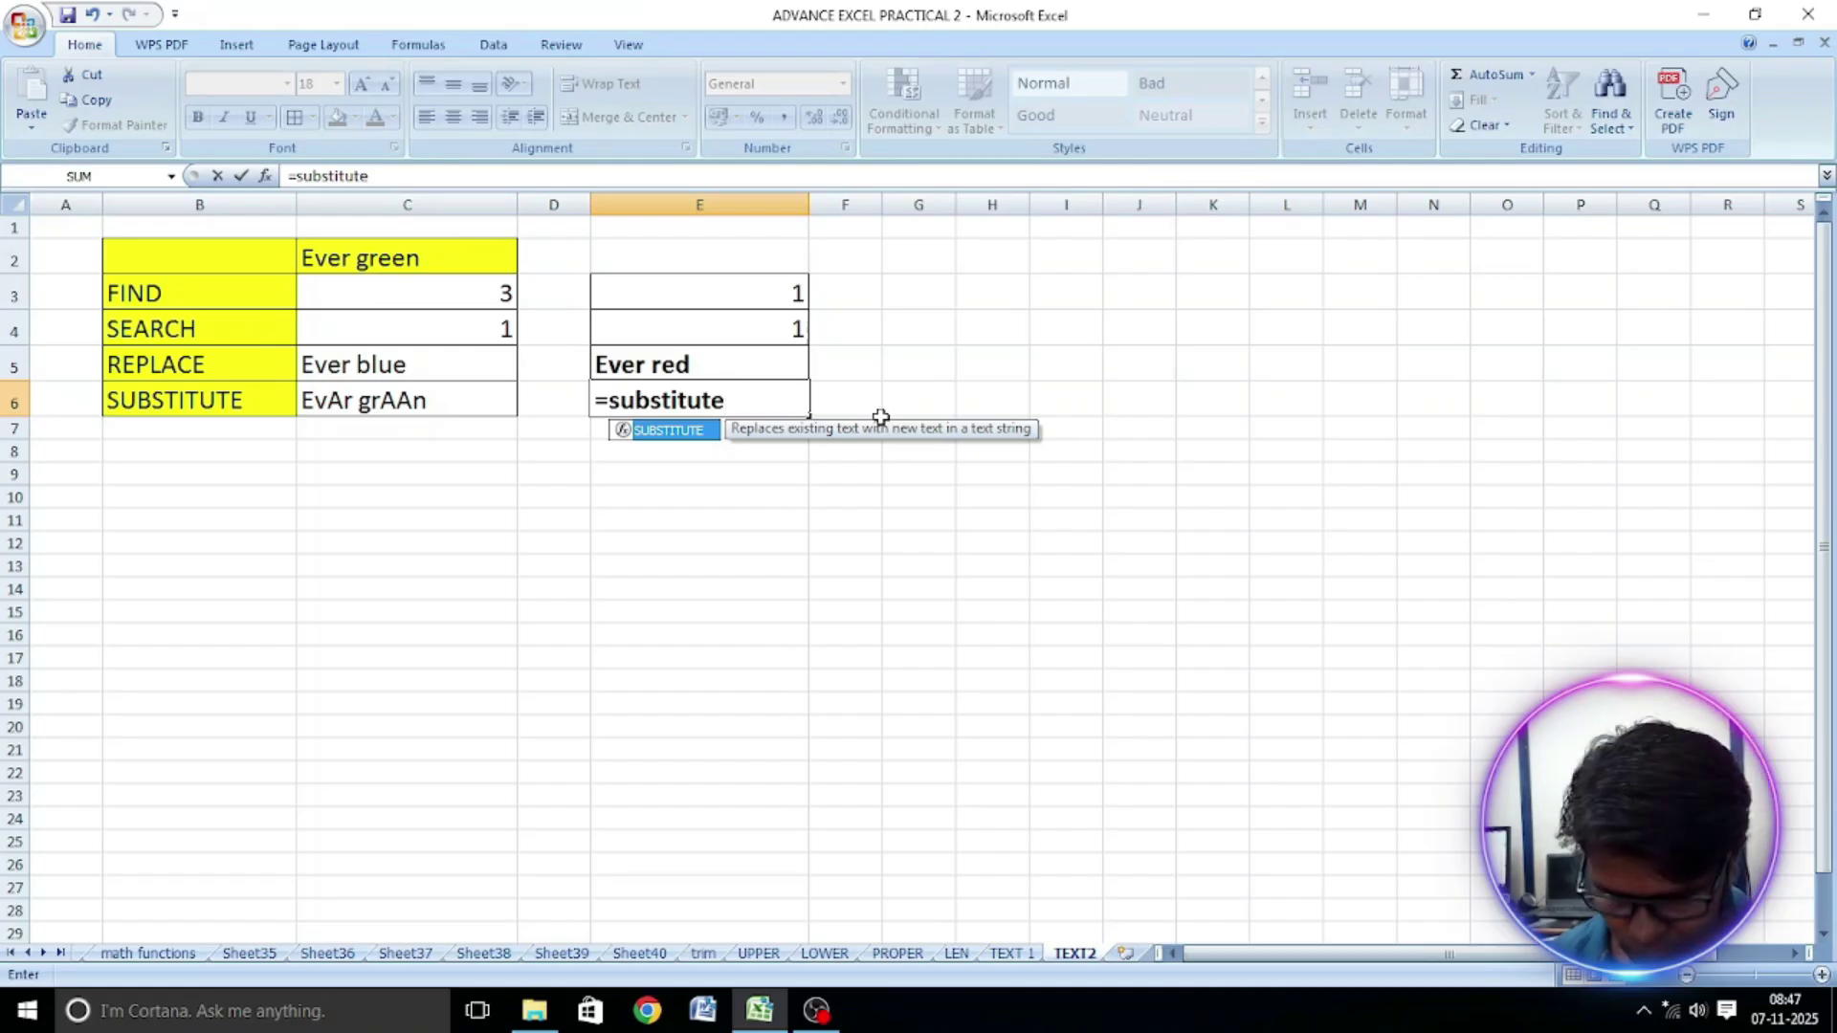
{"action": "type", "text": "("}
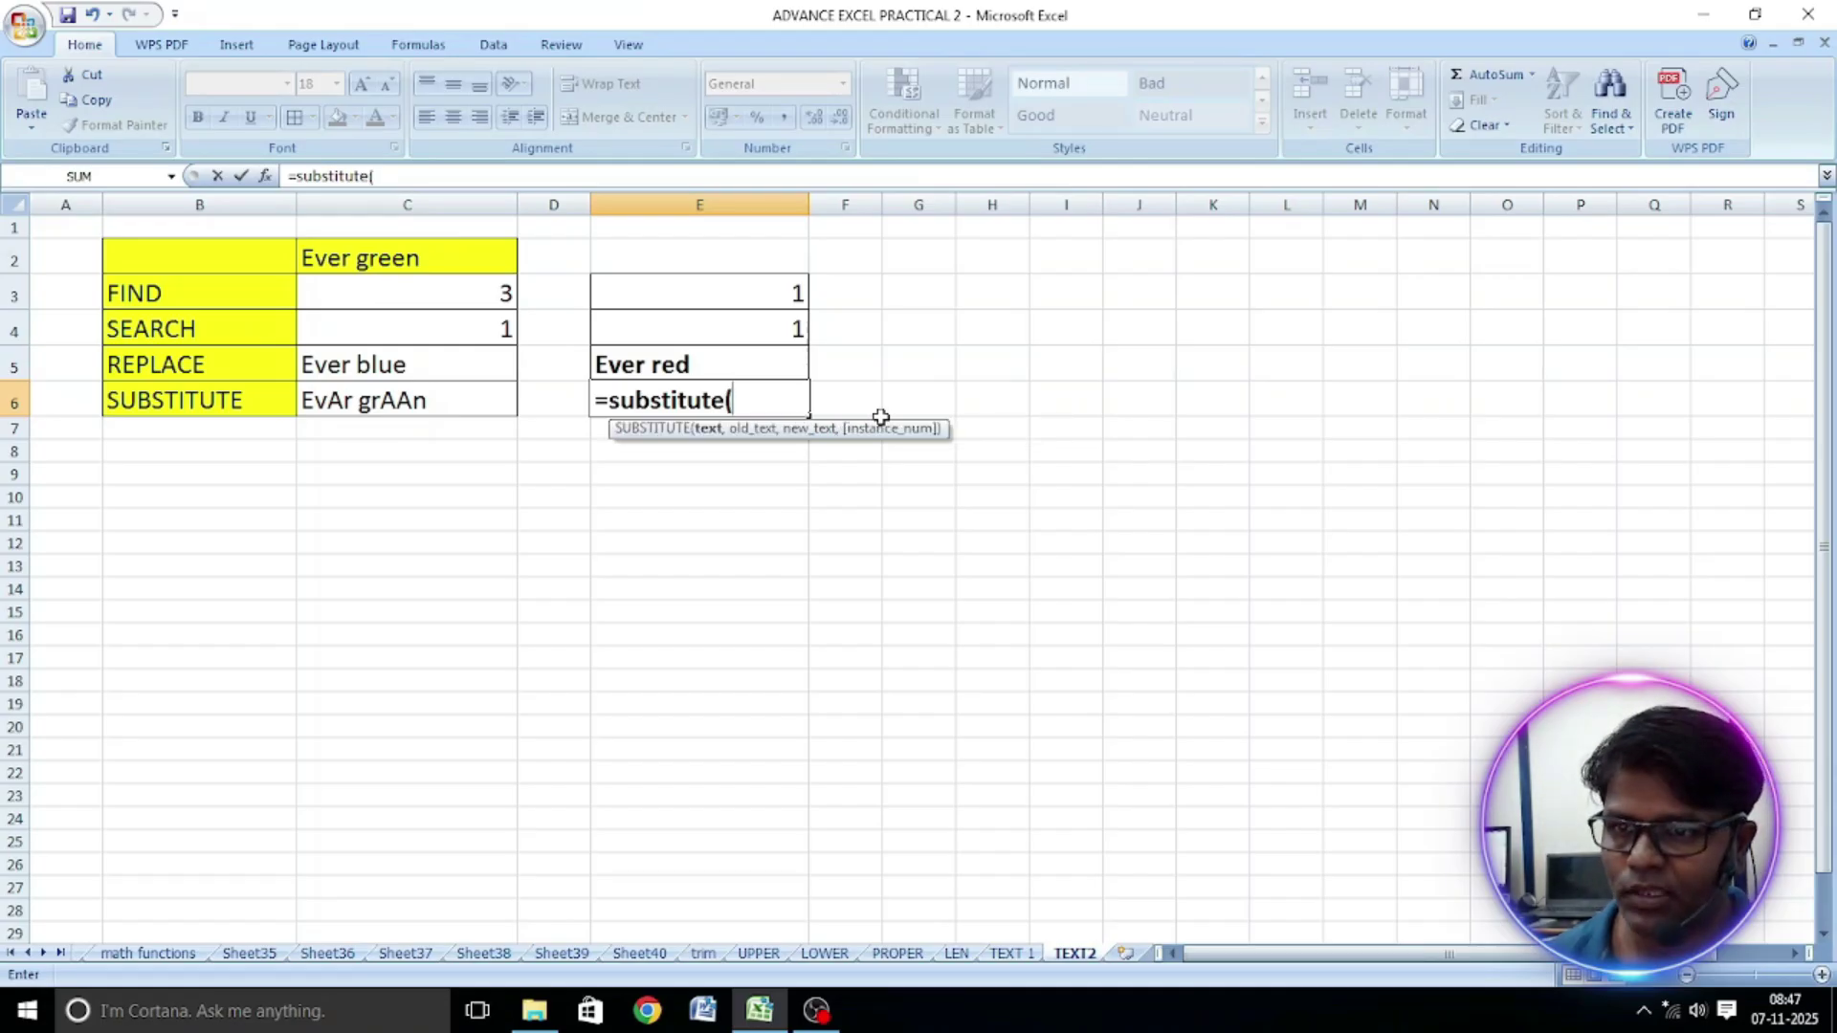
{"action": "left_click", "coordinate": [385, 249]}
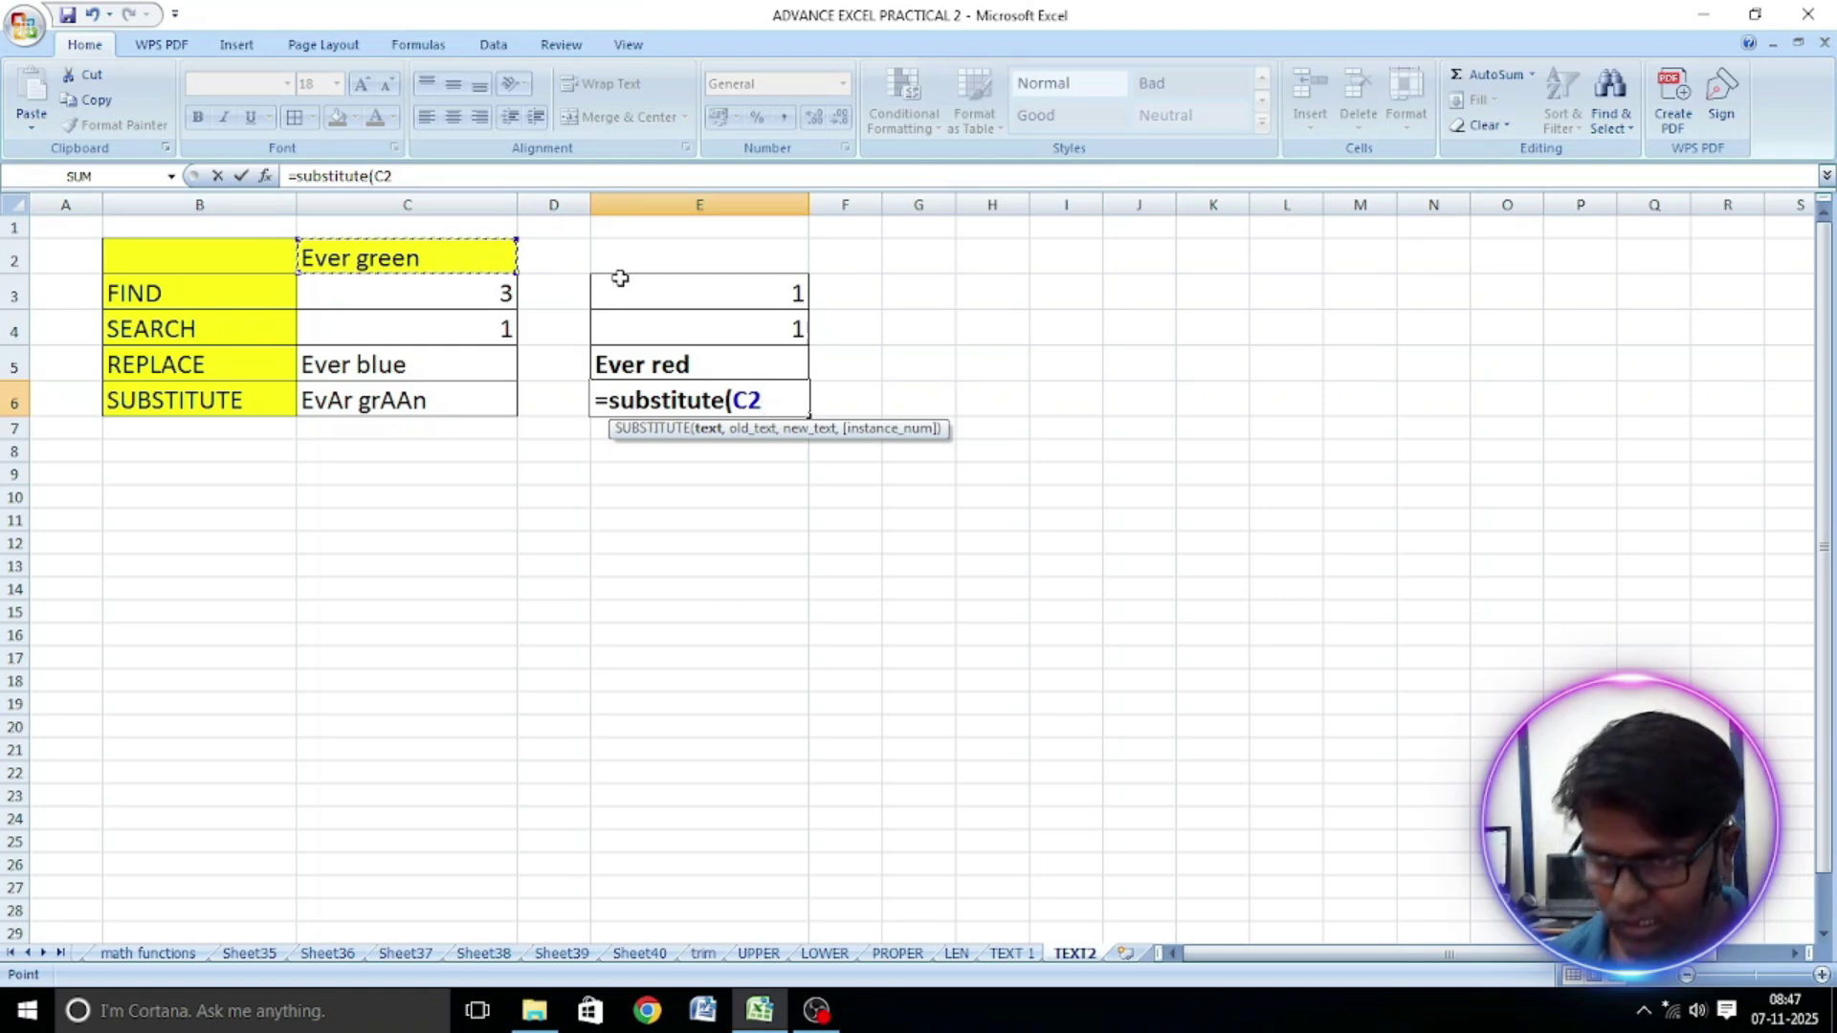
{"action": "type", "text": ","}
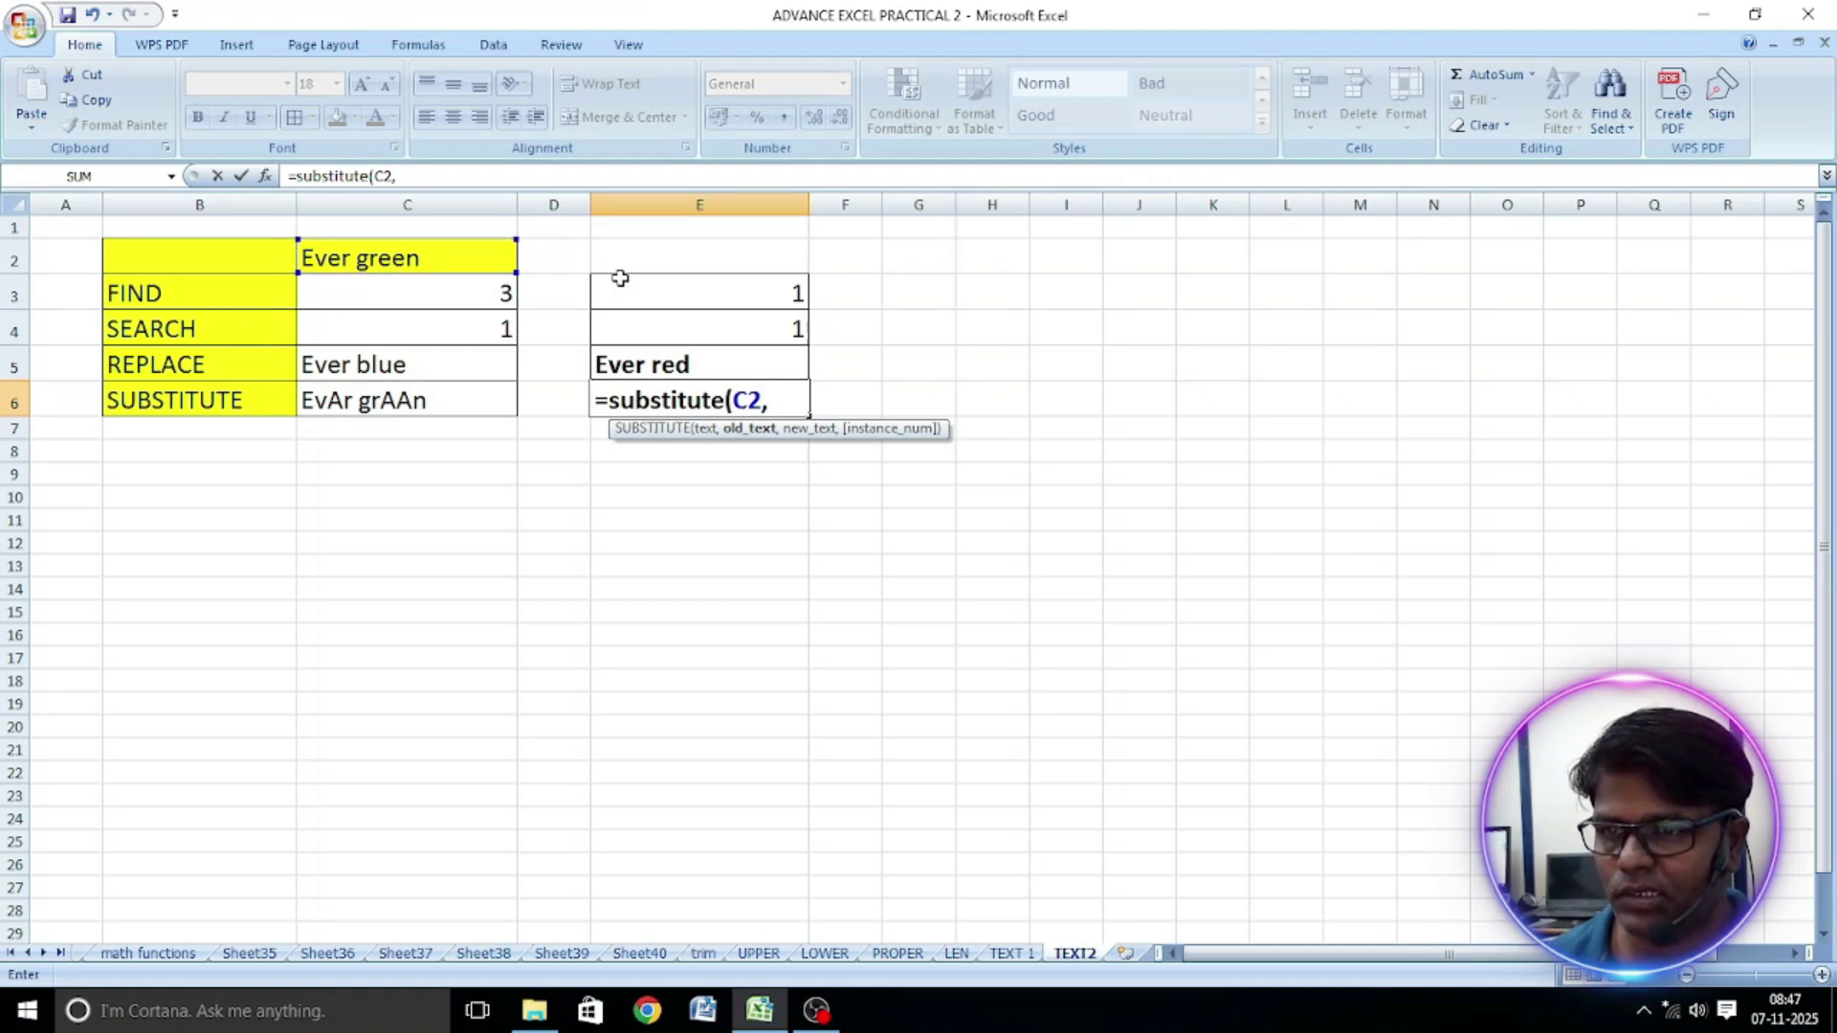
{"action": "type", "text": "\"E\""}
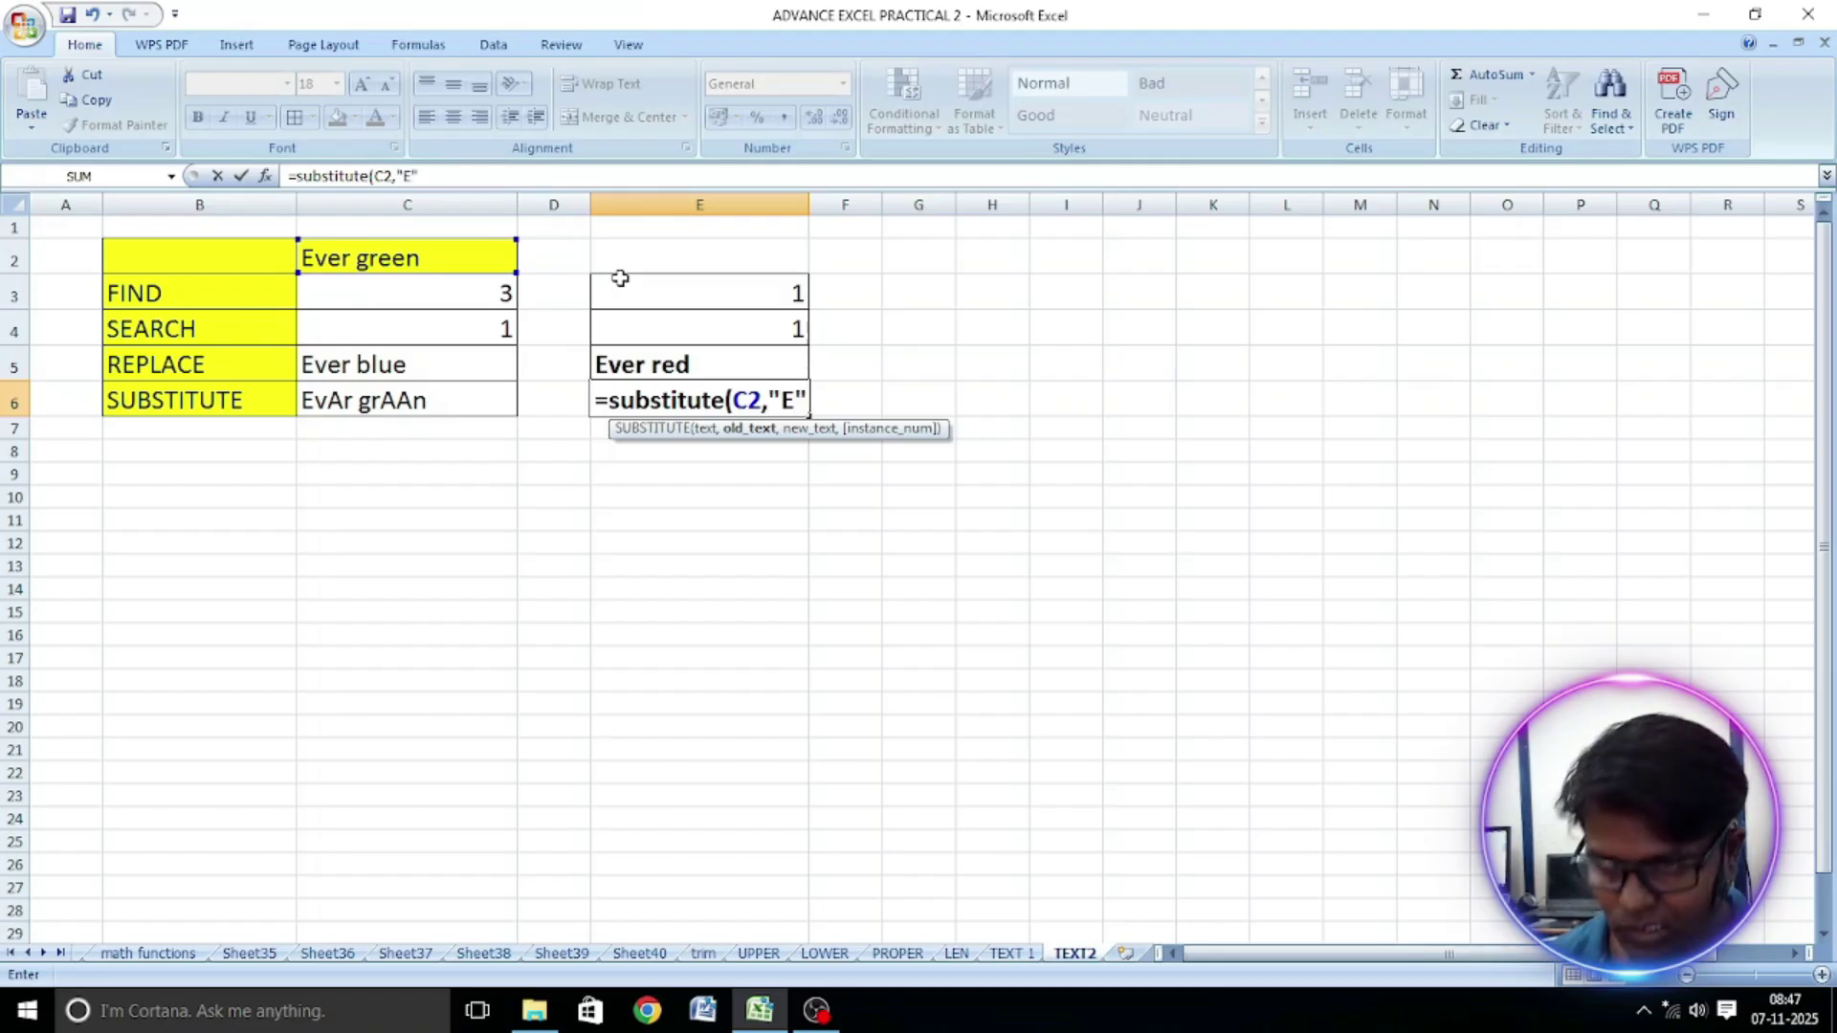
{"action": "type", "text": ","}
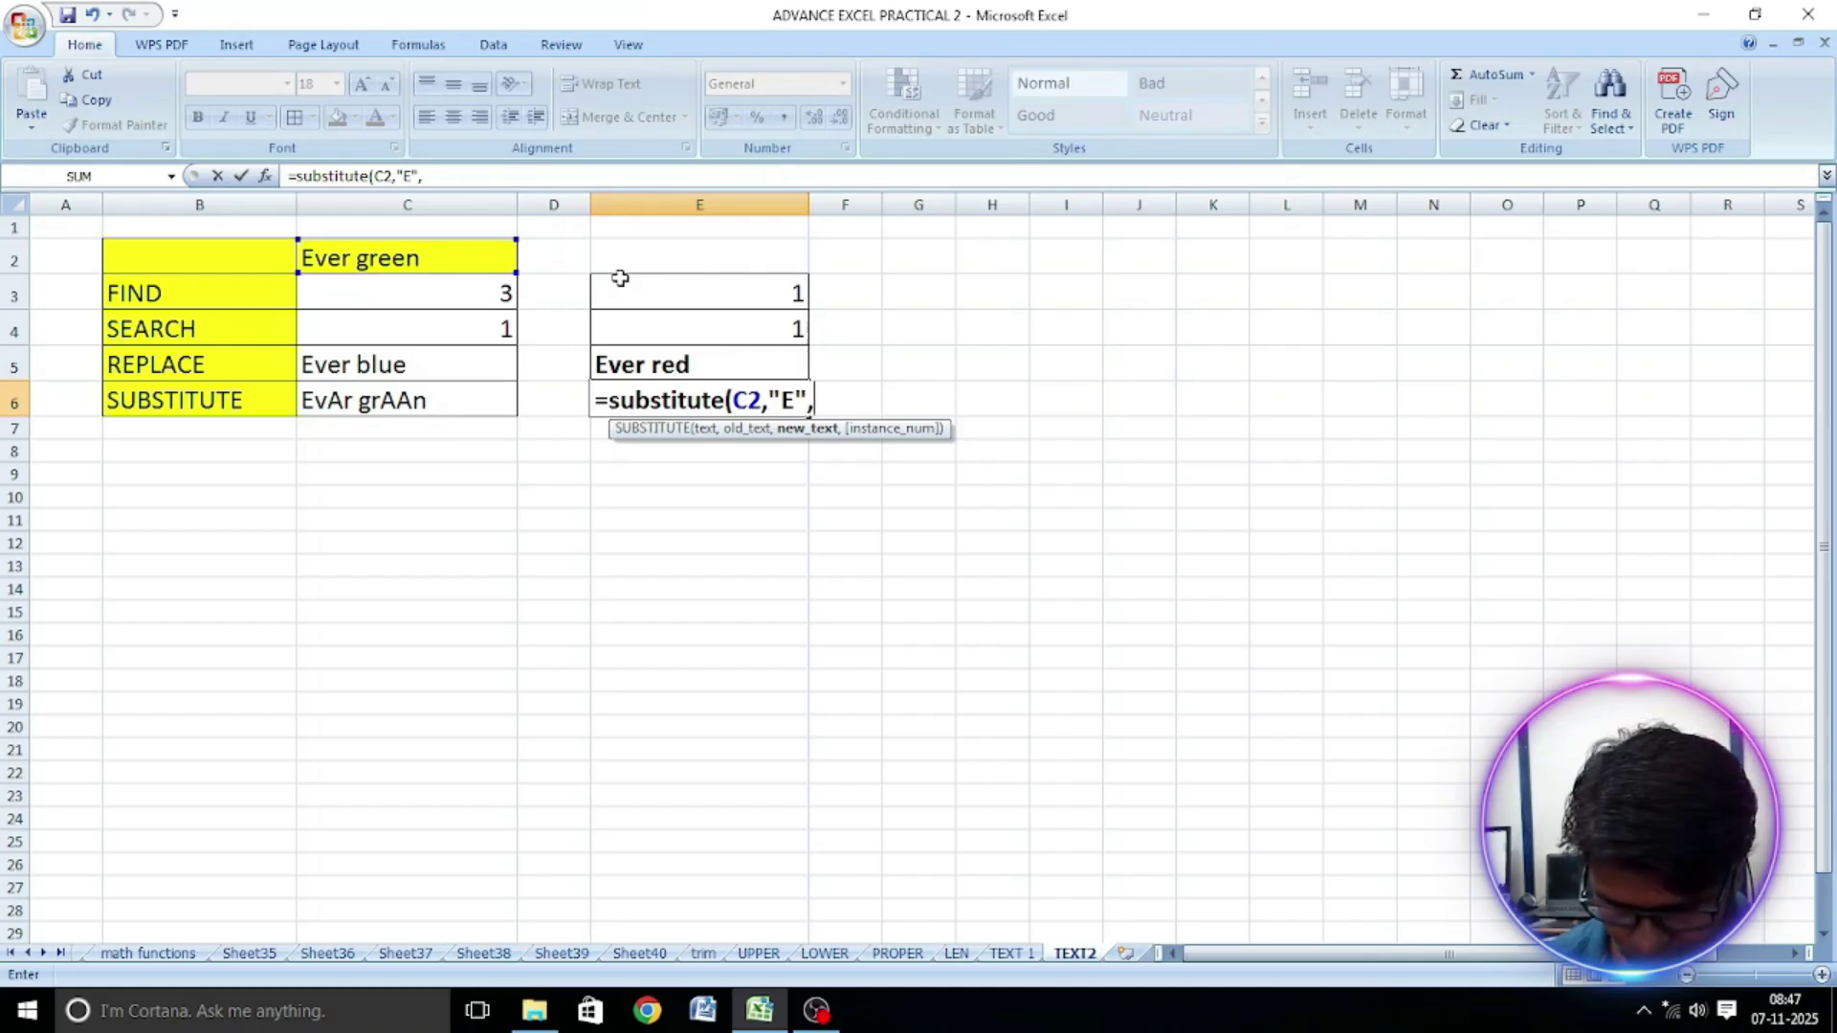
{"action": "type", "text": "\""}
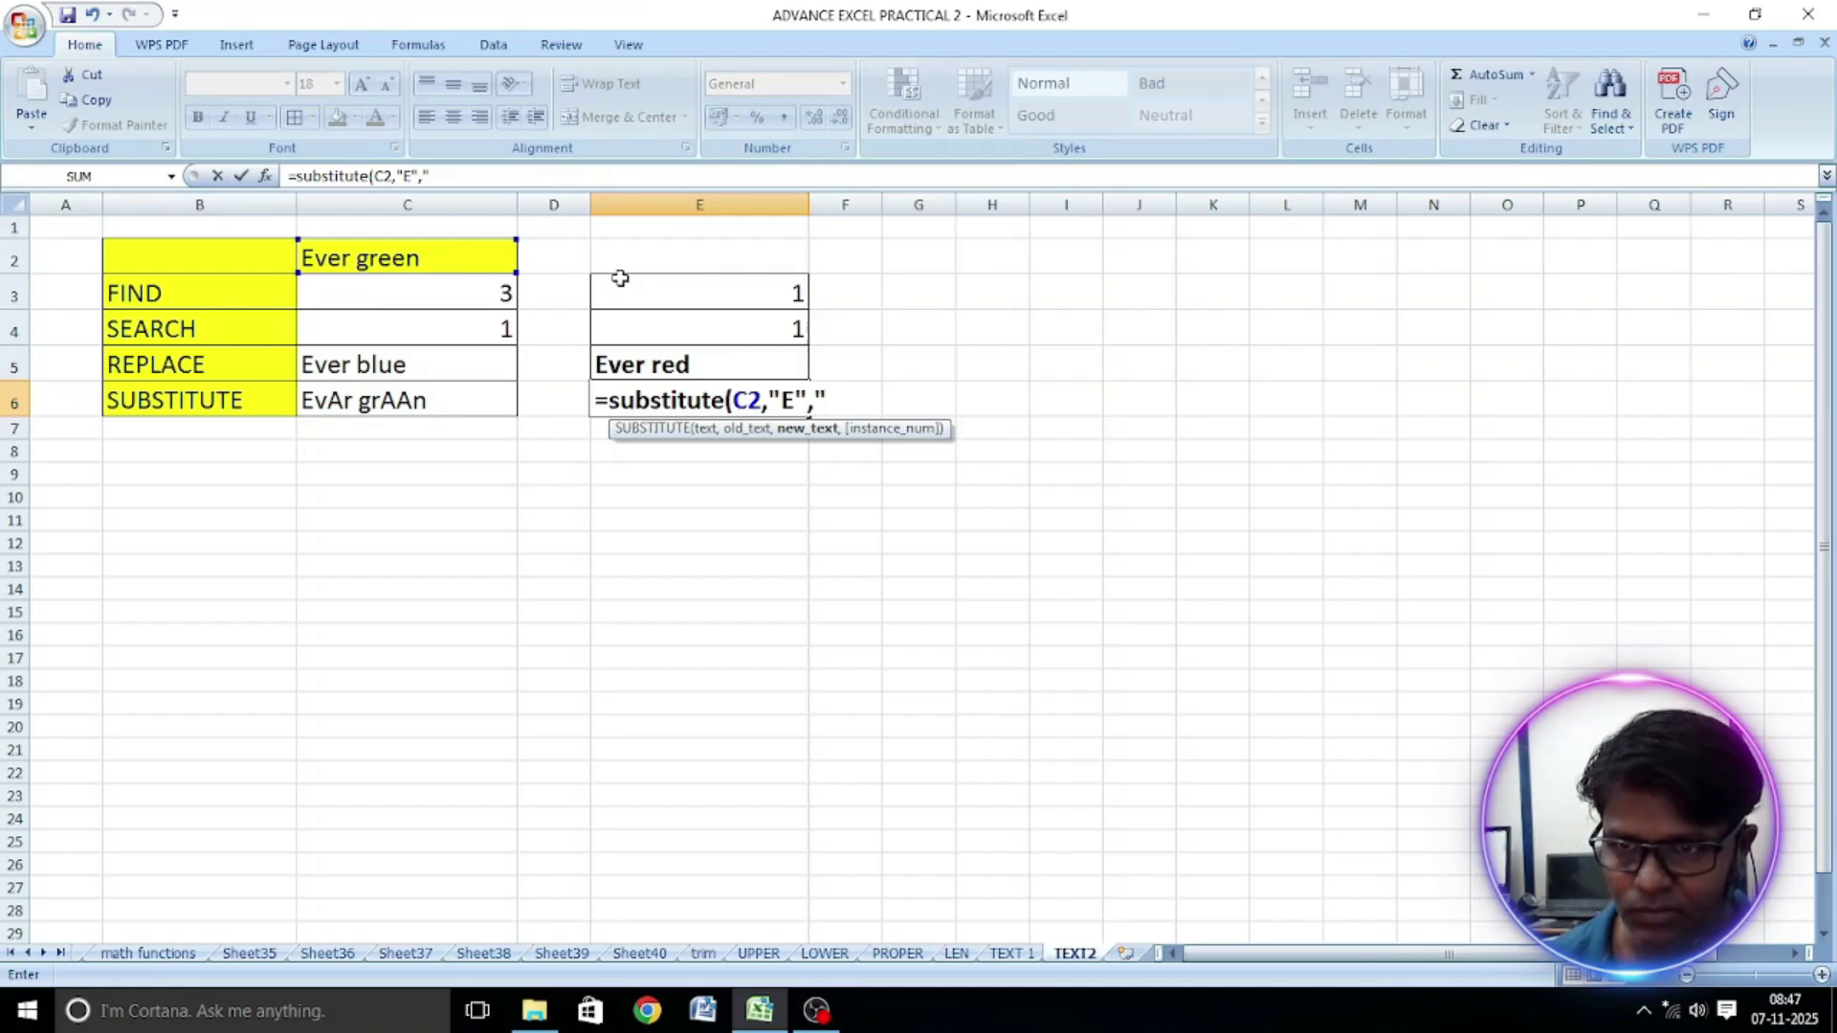
{"action": "type", "text": "A"}
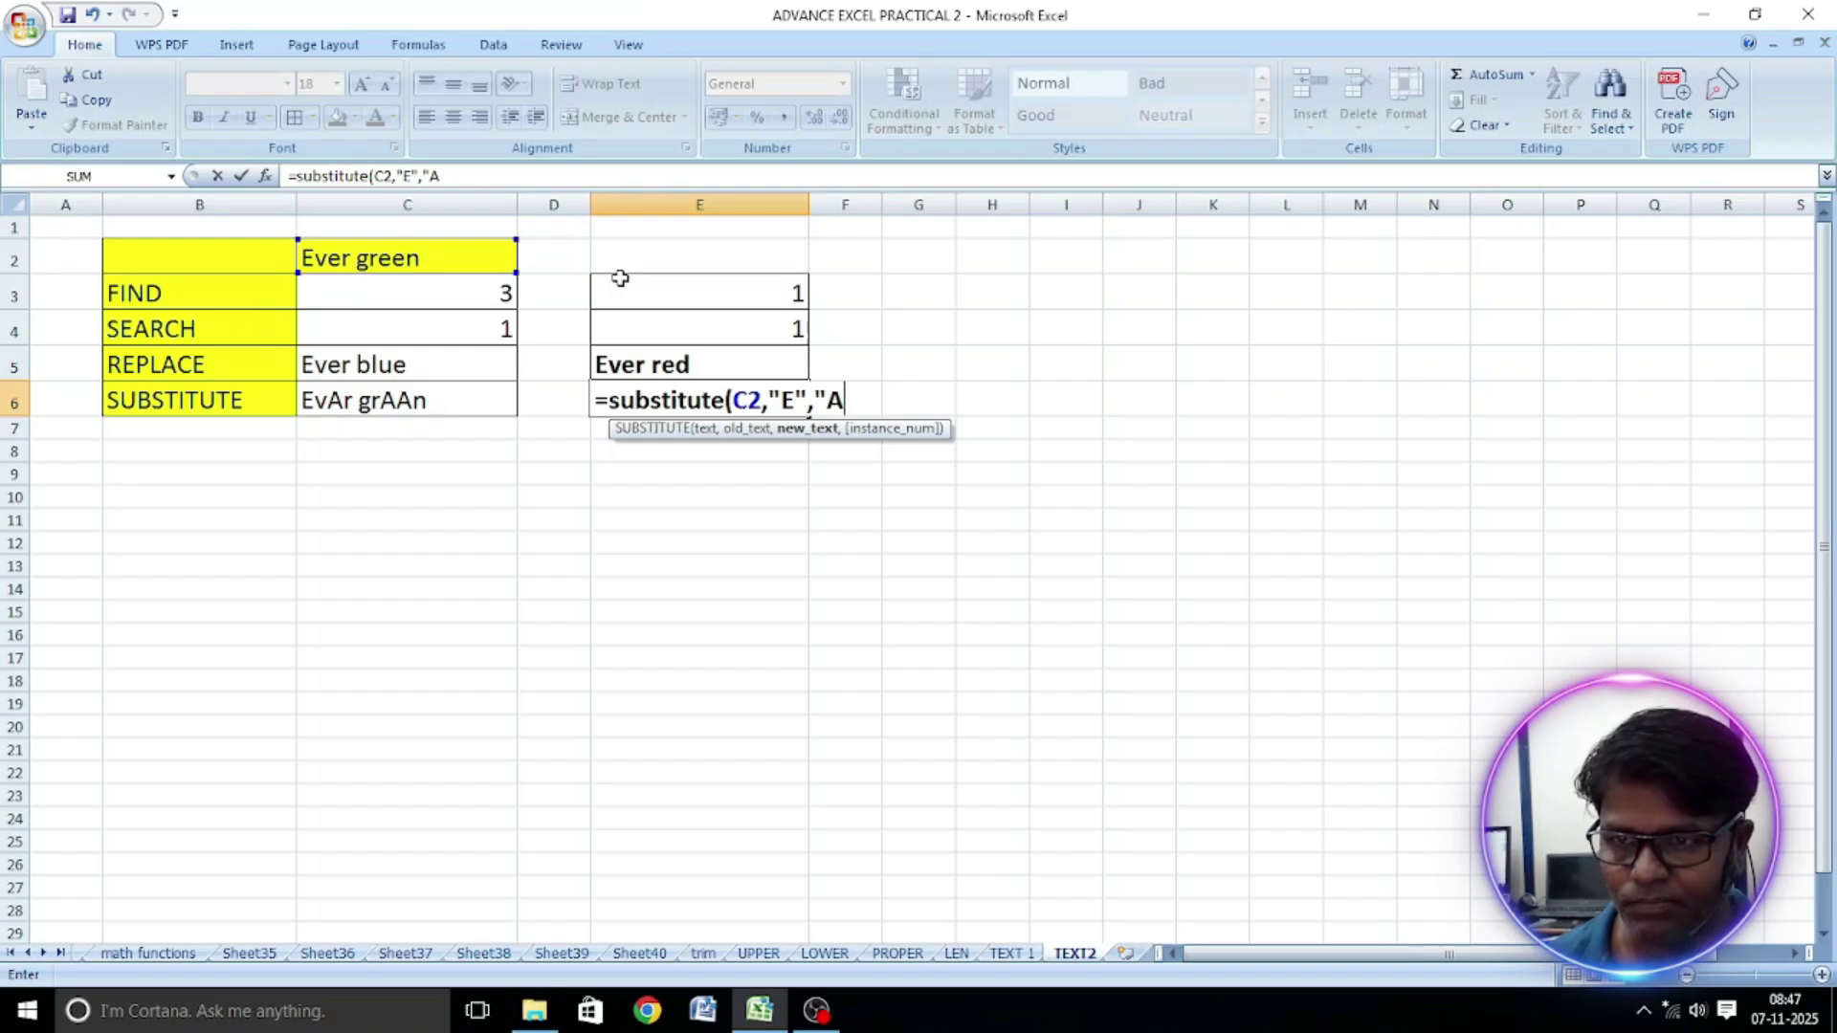
{"action": "type", "text": "\")"}
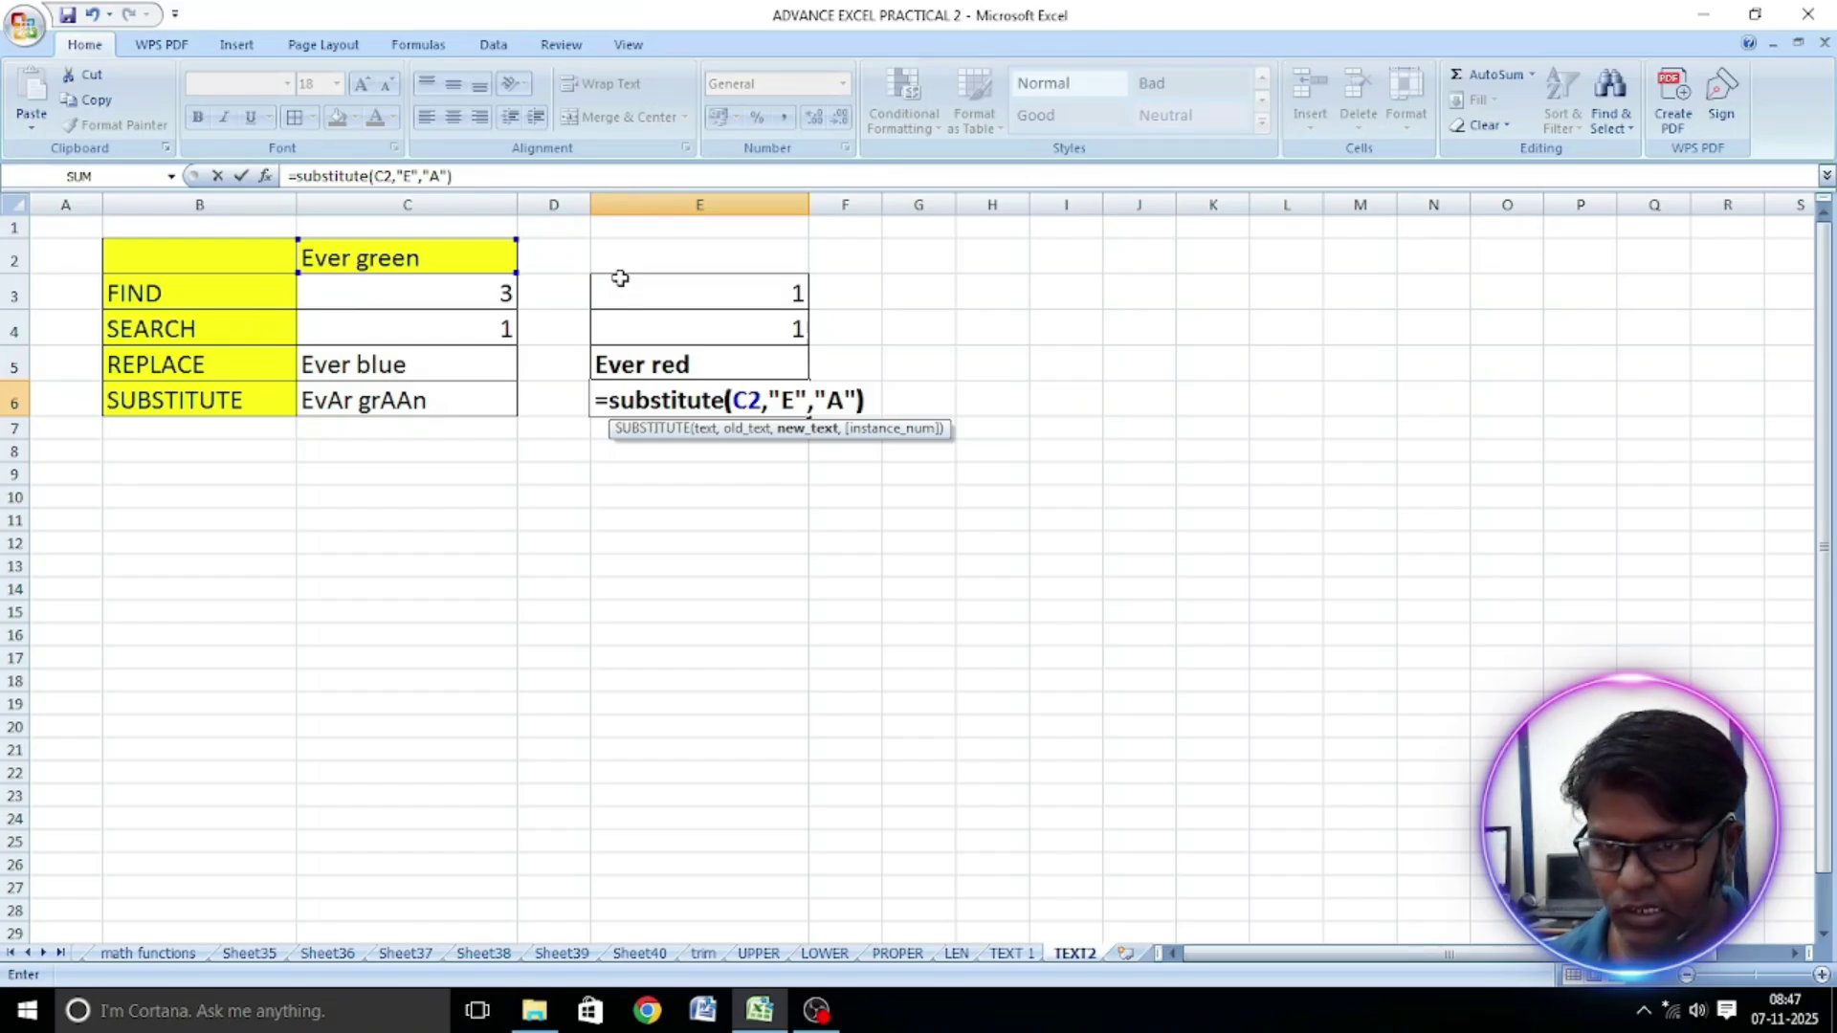
{"action": "key", "text": "Return"}
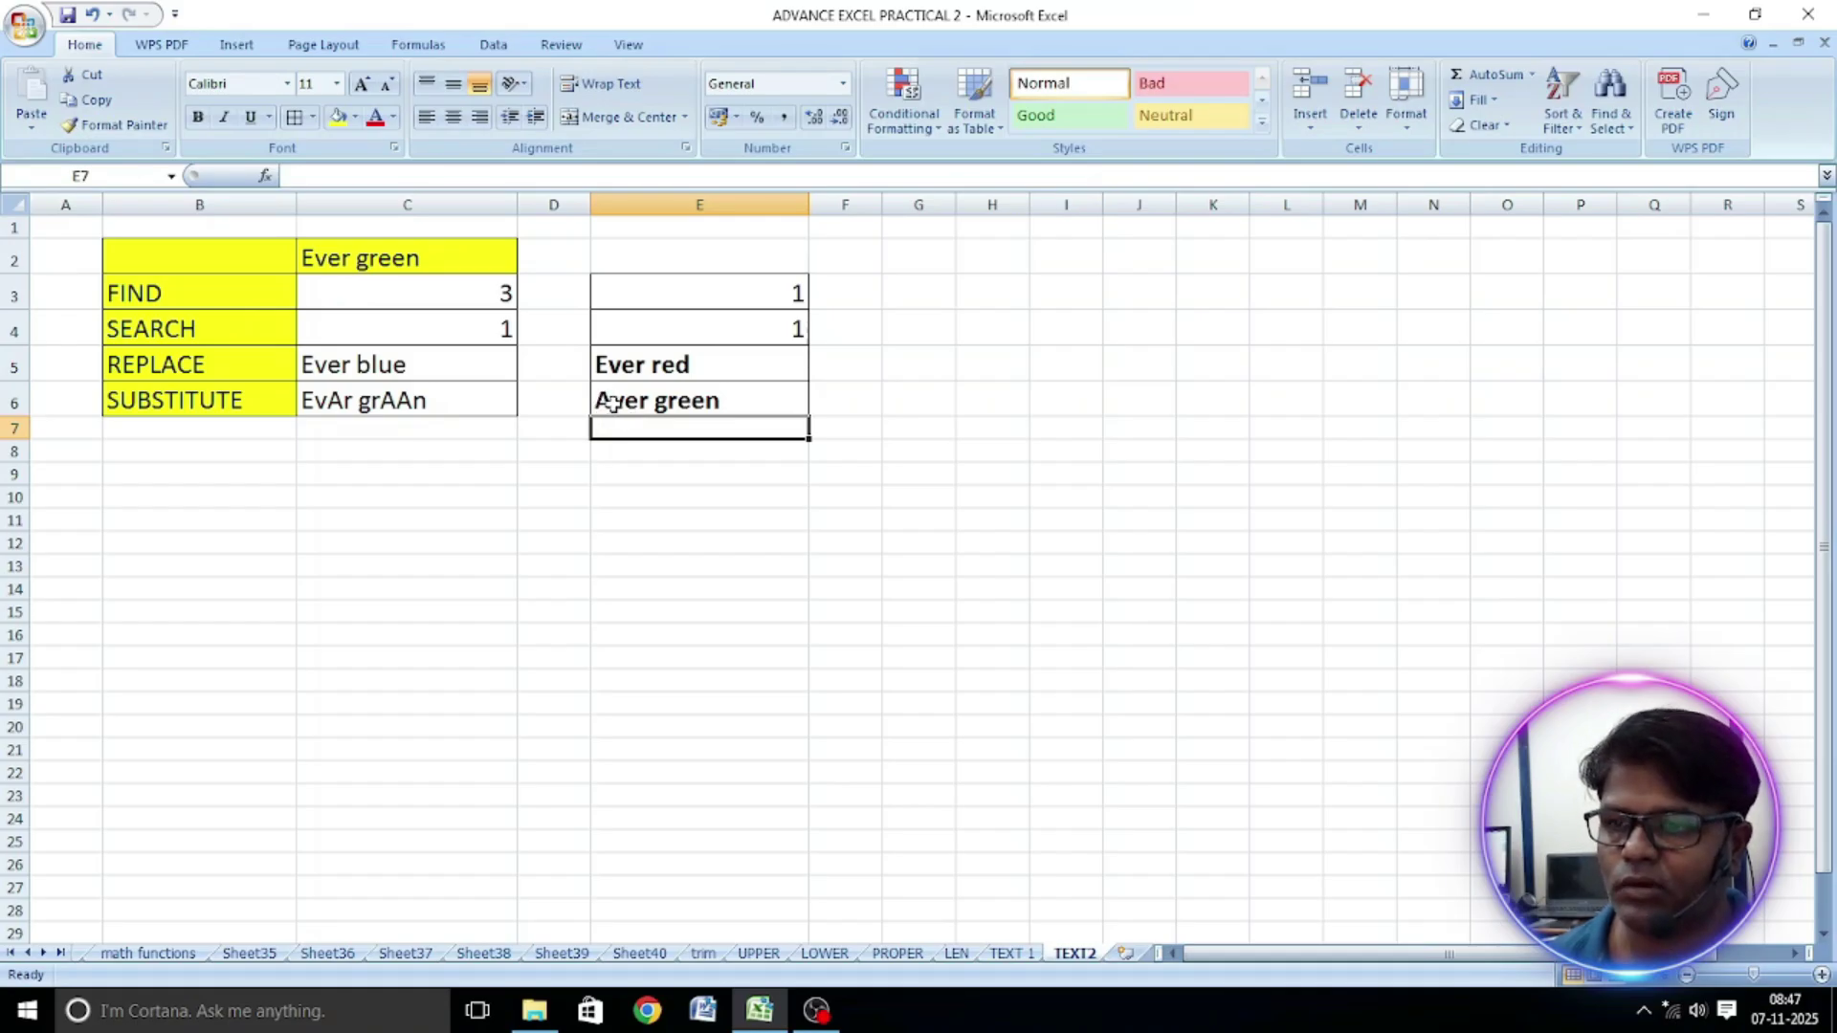
{"action": "left_click", "coordinate": [654, 403]}
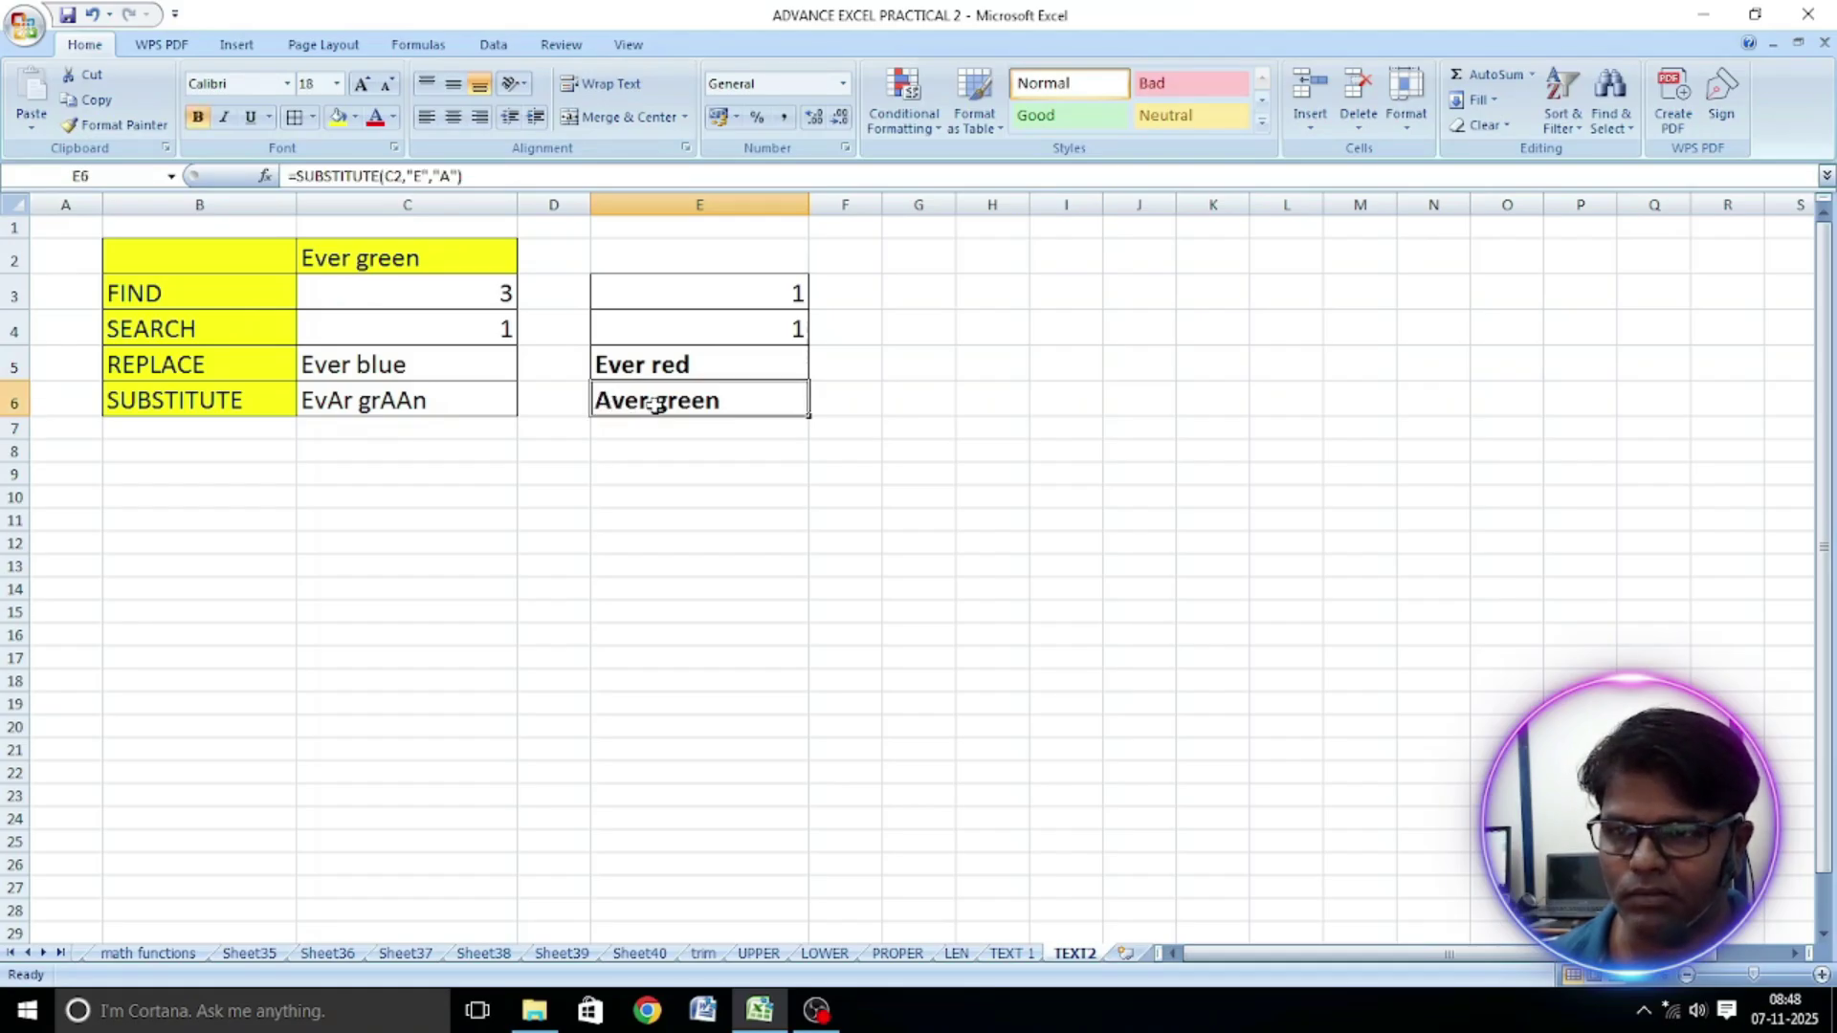
{"action": "left_click", "coordinate": [340, 545]}
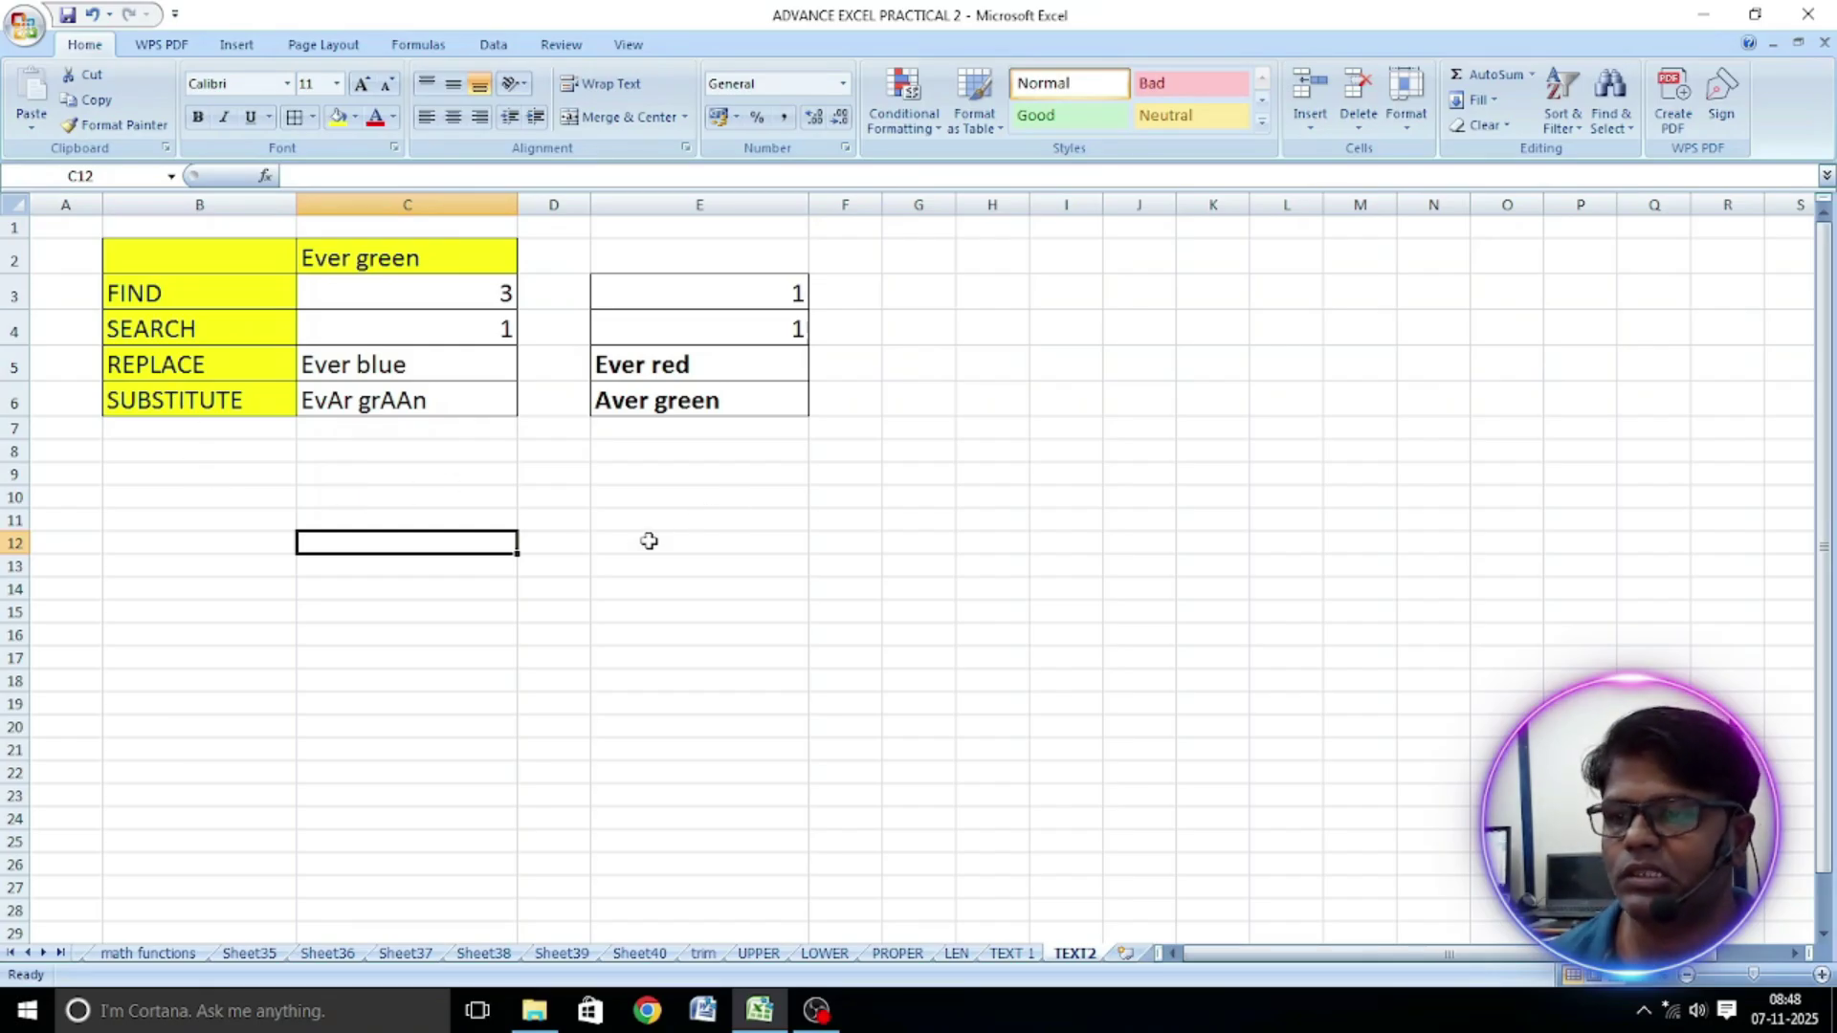
{"action": "left_click", "coordinate": [577, 496]}
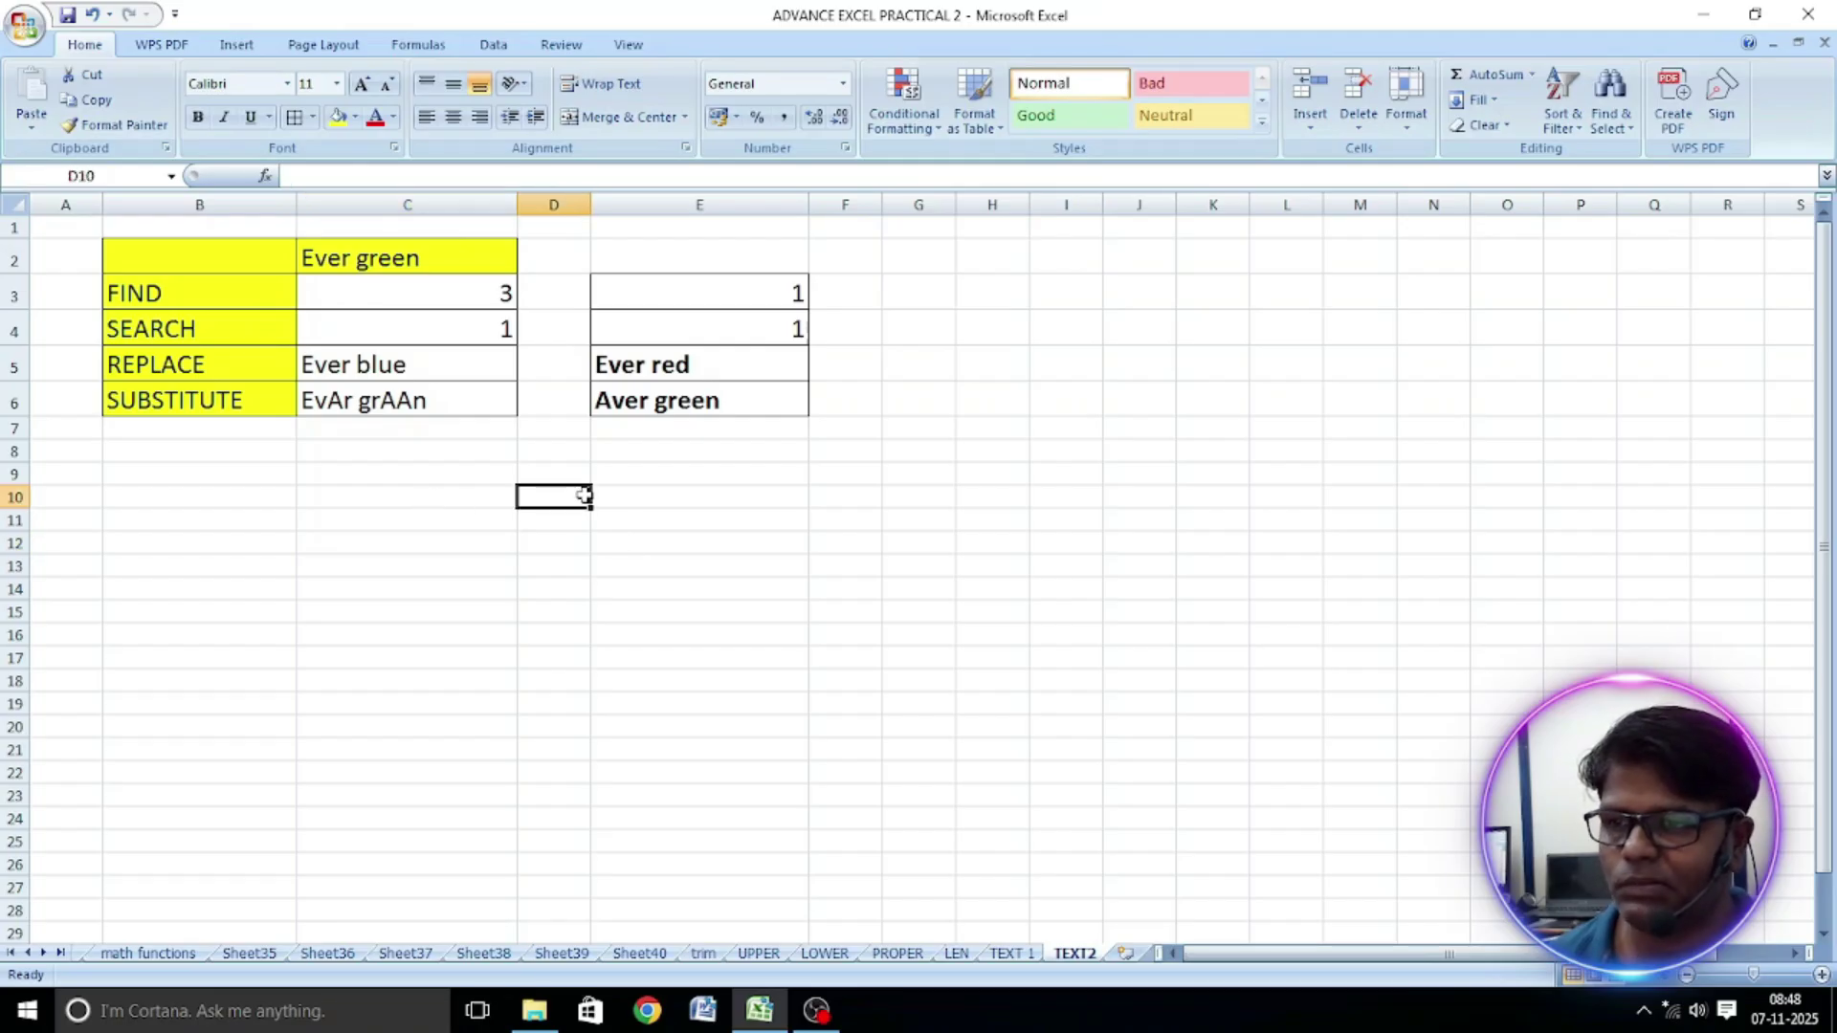